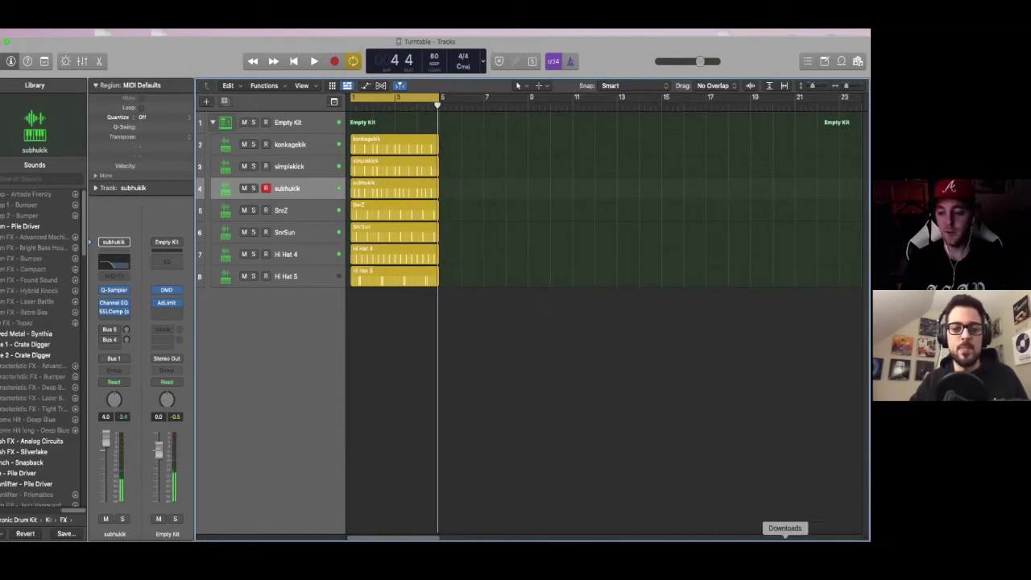
# - Import the Japanese-titled audio sample from the Downloads folder onto a new track below the drums, starting at bar 1, with taller track rows
pyautogui.click(785, 539)
pyautogui.moveTo(787, 485); pyautogui.dragTo(353, 317)
pyautogui.moveTo(389, 211); pyautogui.dragTo(390, 212)
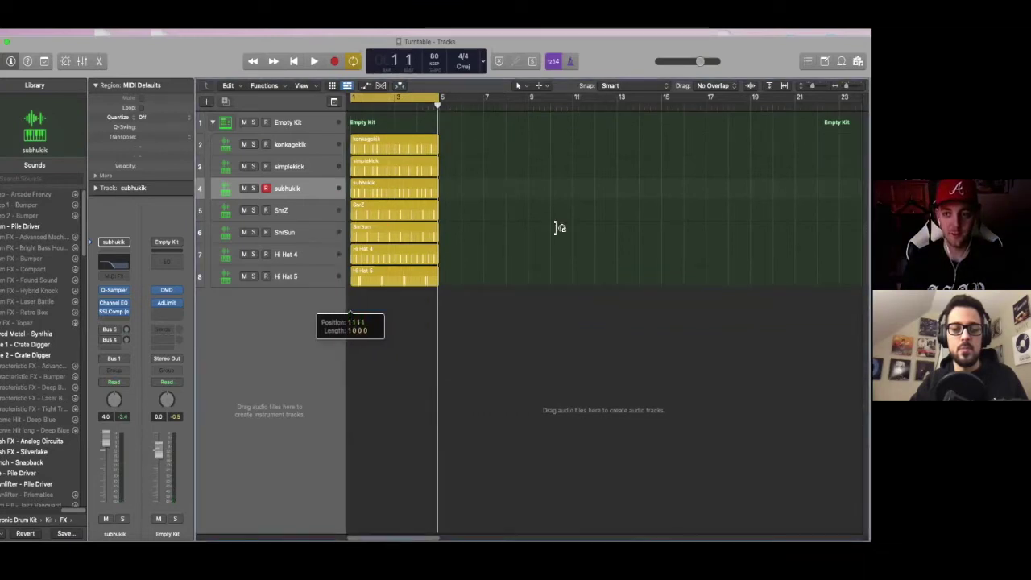
pyautogui.press('super+Down')
pyautogui.press('super+Down')
pyautogui.press('super+Down')
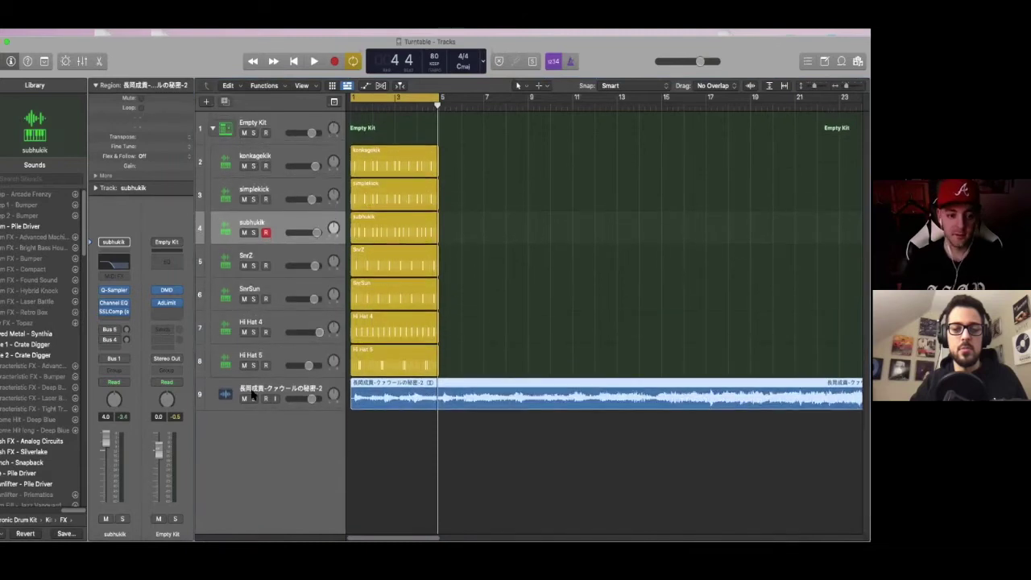
# - Solo the new sample track and audition the sample past bar 4 with cycle mode turned off
pyautogui.click(253, 398)
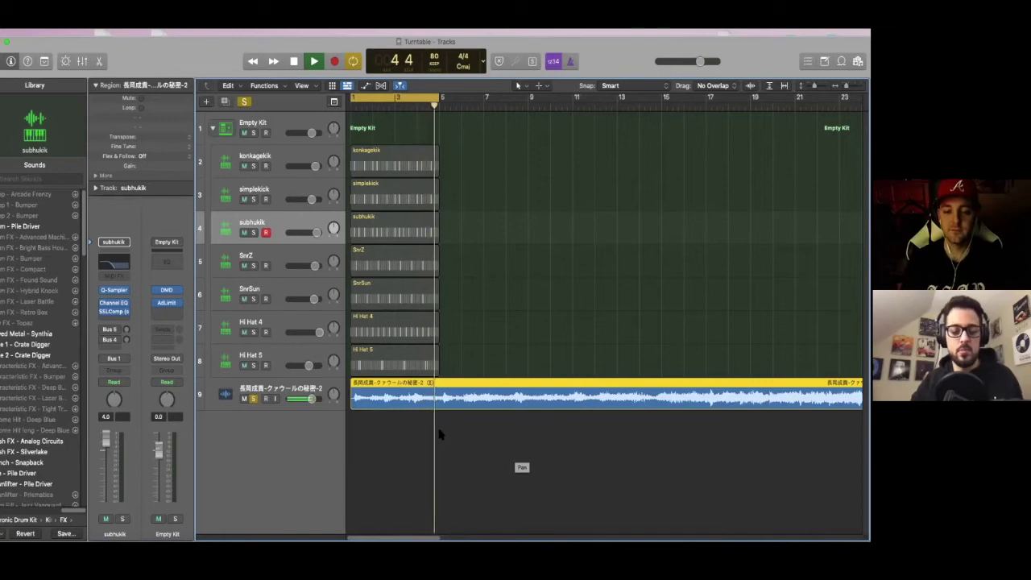
pyautogui.click(397, 97)
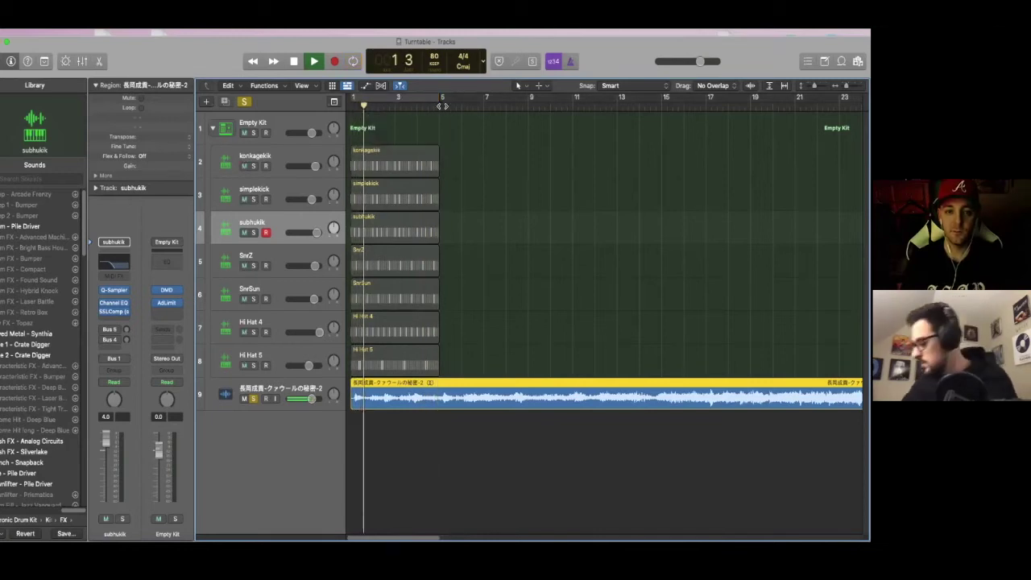
pyautogui.click(530, 442)
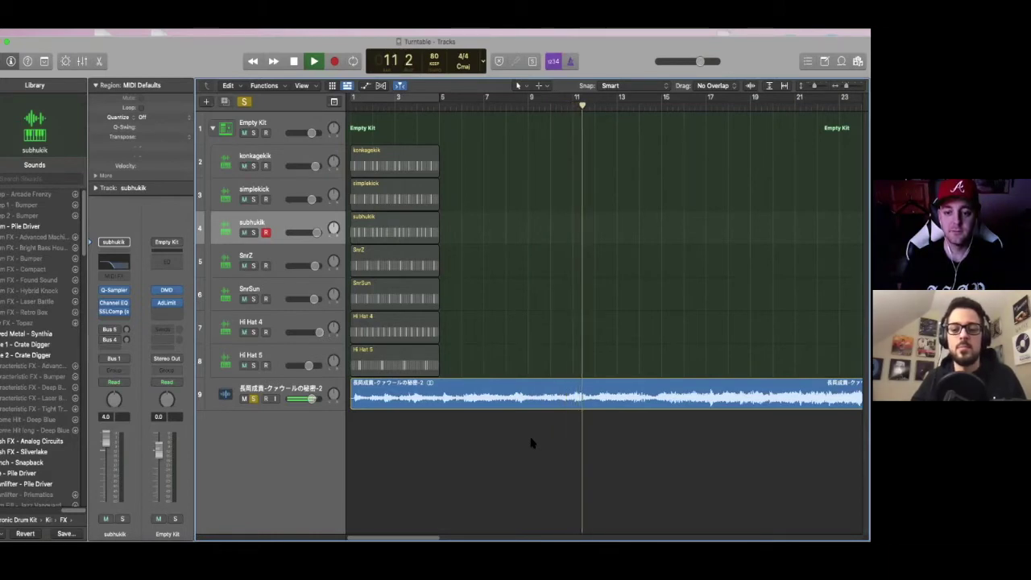
pyautogui.press('space')
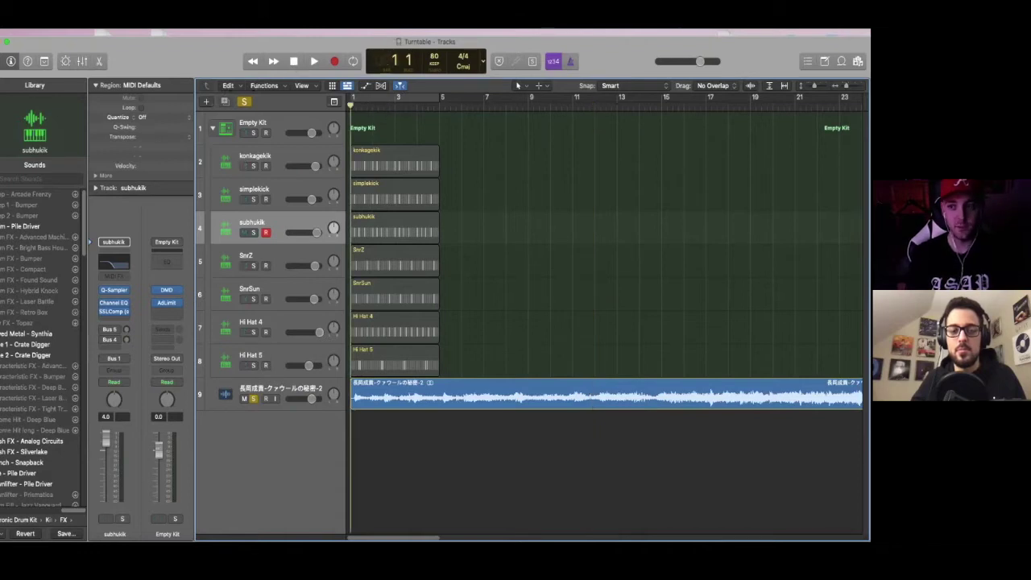
# - Chop the sample region by splitting it at the playhead during playback, from bar 1 through bar 21, with cuts mostly about two-thirds of a bar apart
pyautogui.press('super+Down')
pyautogui.press('super+Right')
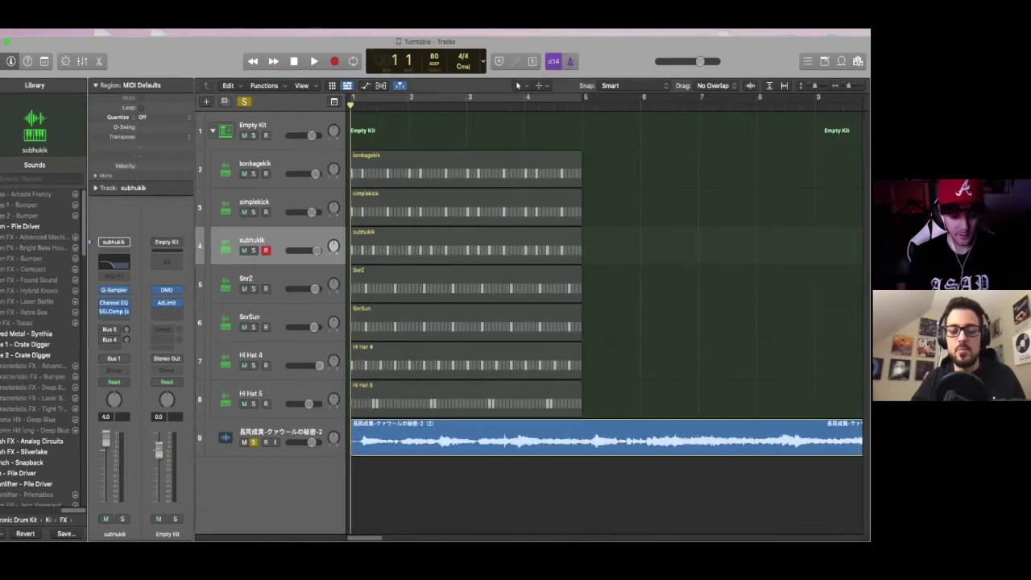
pyautogui.click(393, 443)
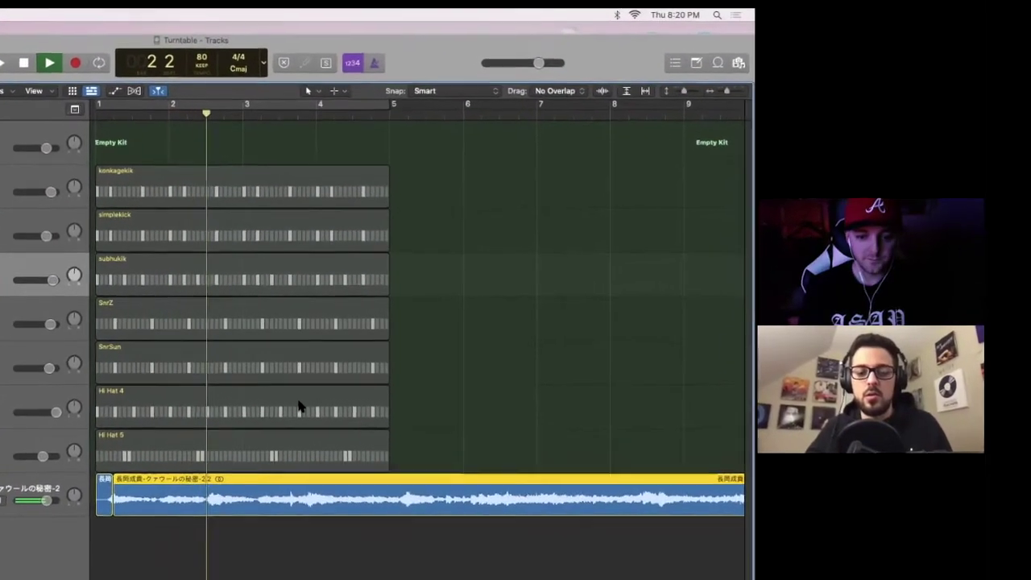
pyautogui.press('super+t')
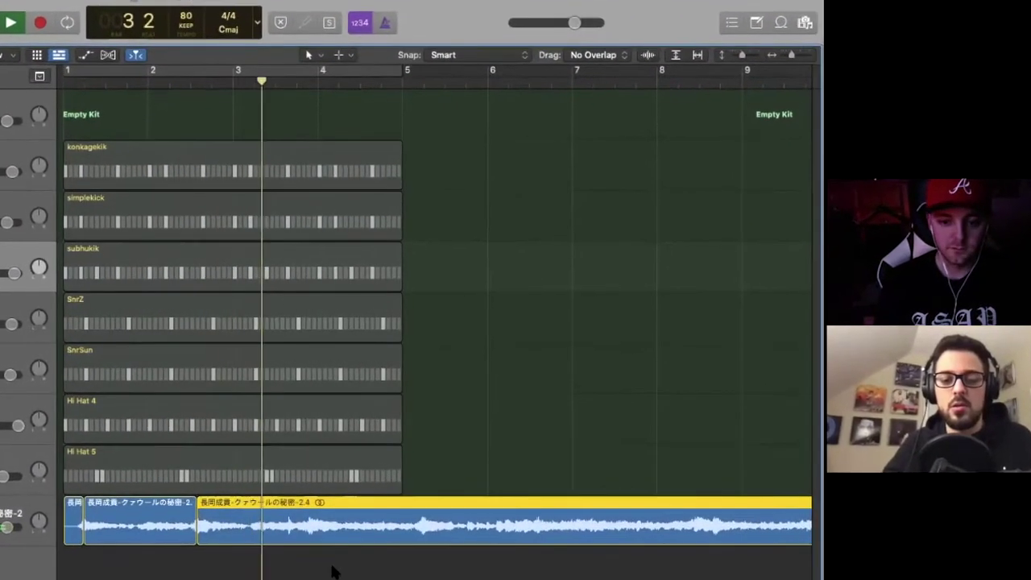
pyautogui.press('super+t')
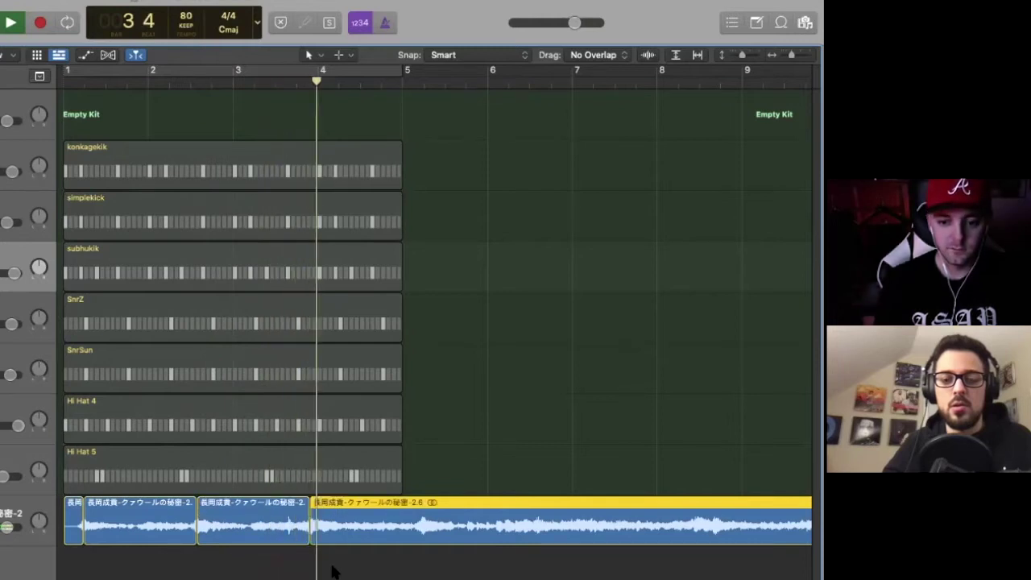
pyautogui.hscroll(2, 346, 572)
pyautogui.hscroll(2, 348, 571)
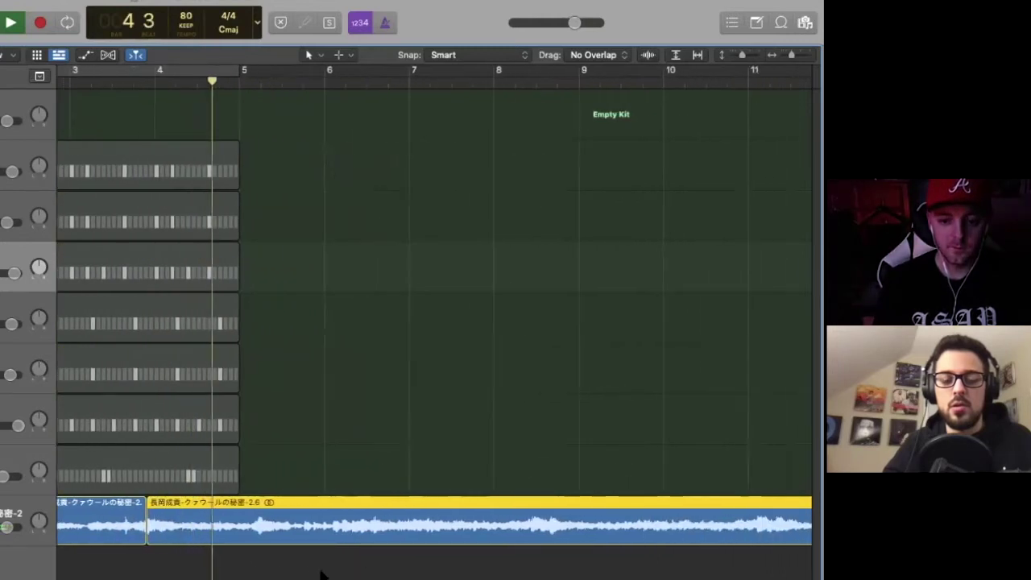
pyautogui.press('super+t')
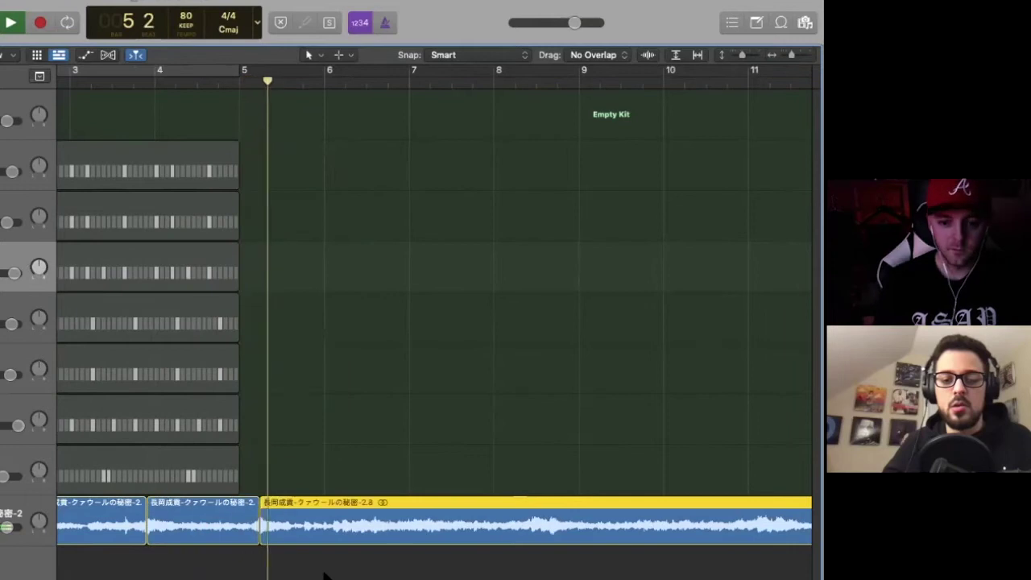
pyautogui.hscroll(4, 334, 575)
pyautogui.hscroll(1, 339, 577)
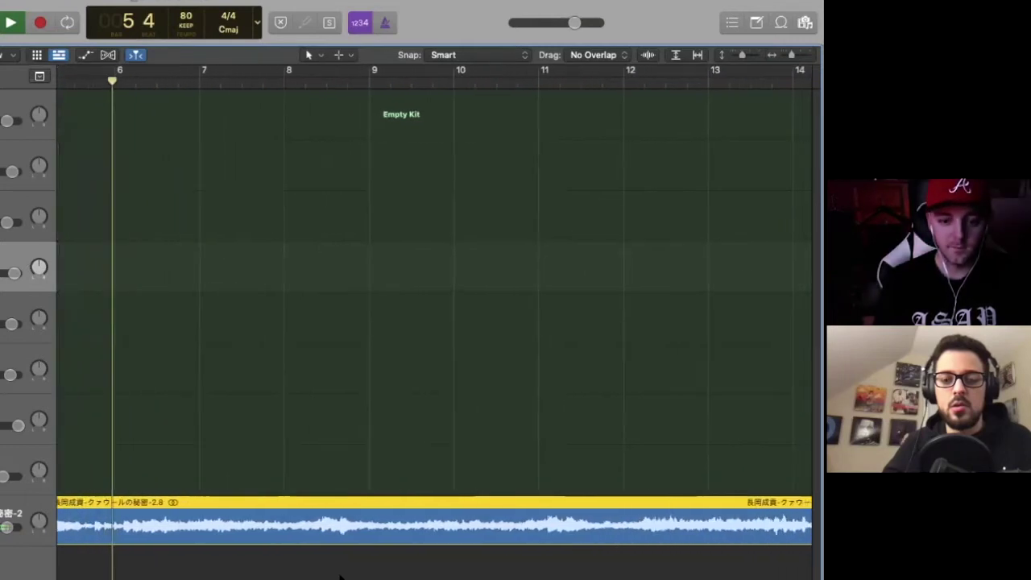
pyautogui.press('super+t')
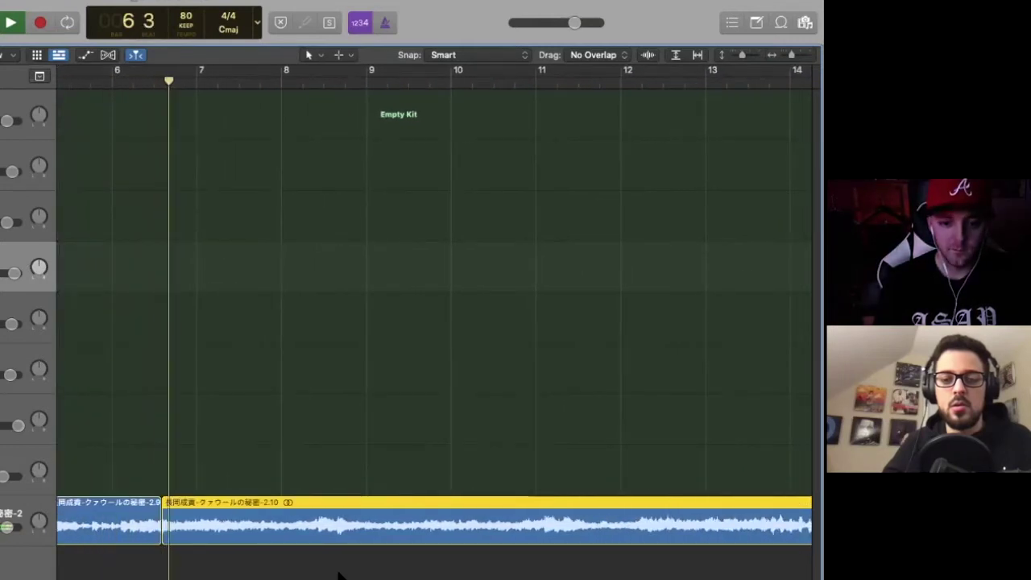
pyautogui.press('super+t')
pyautogui.press('super+t')
pyautogui.press('super+t')
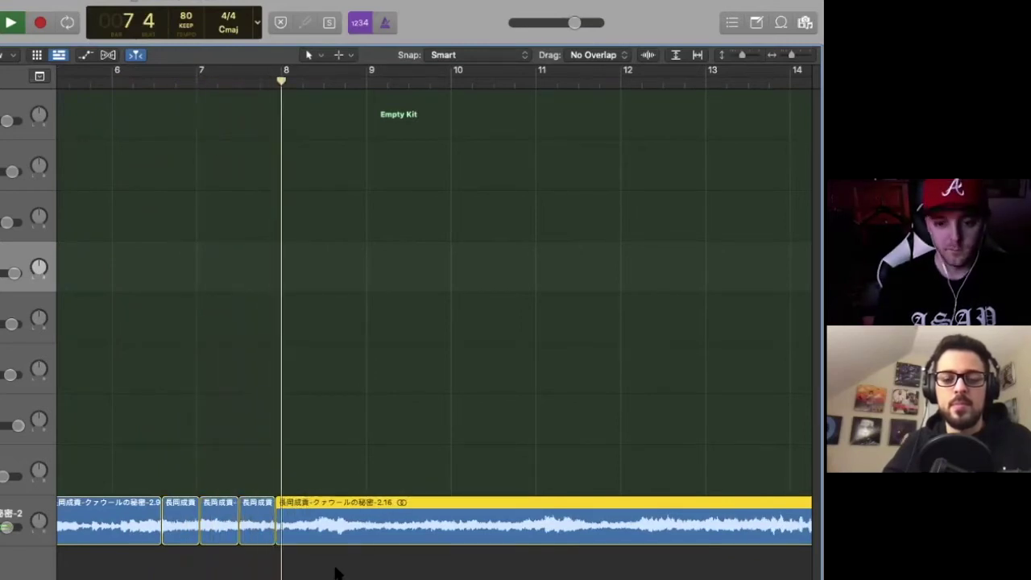
pyautogui.press('super+t')
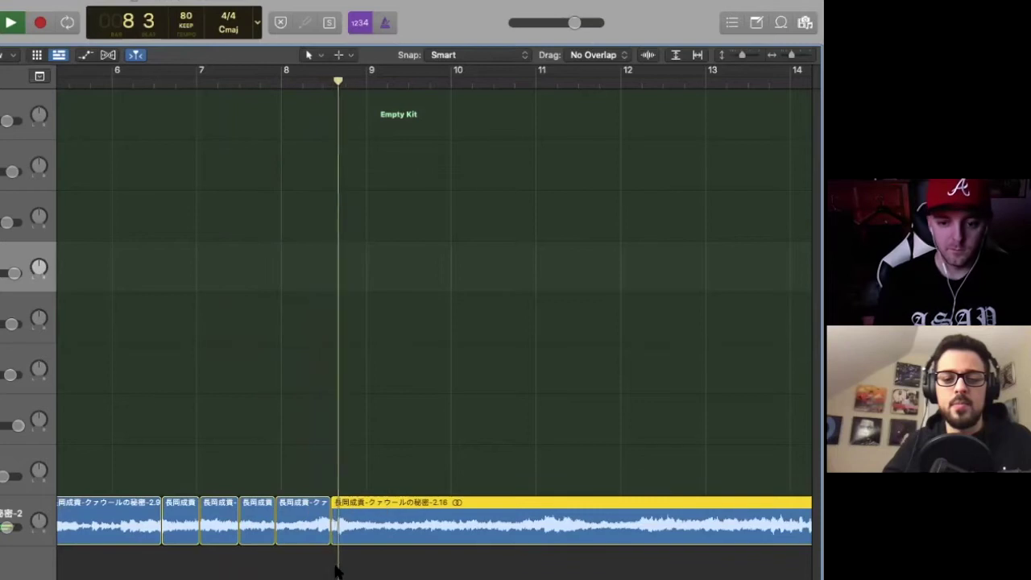
pyautogui.press('super+t')
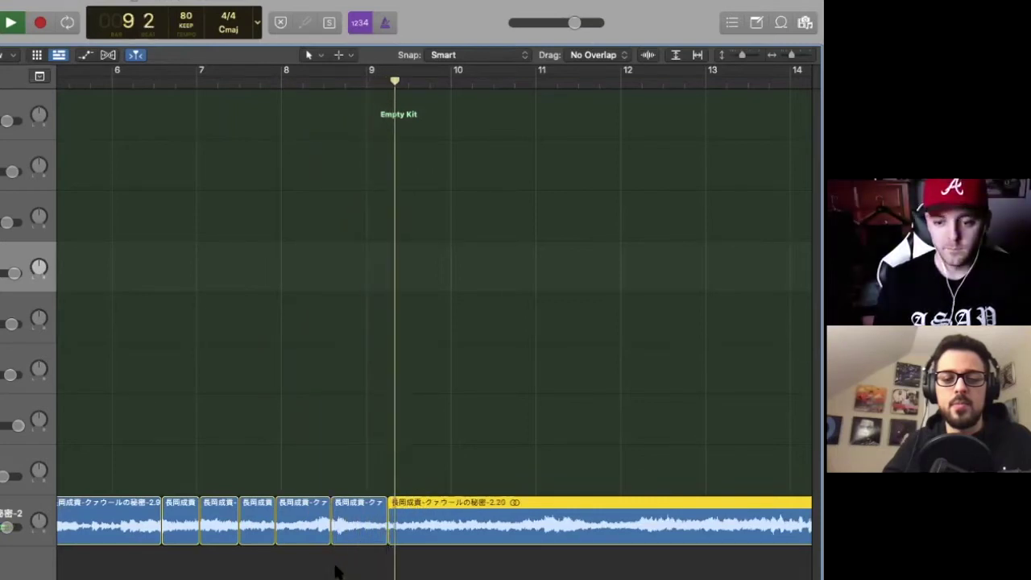
pyautogui.press('super+t')
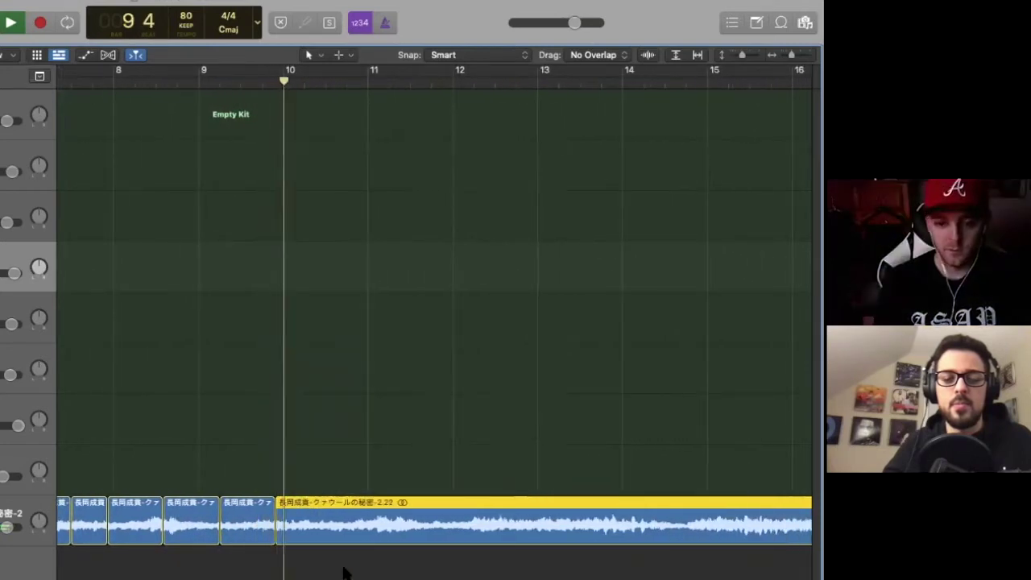
pyautogui.press('super+t')
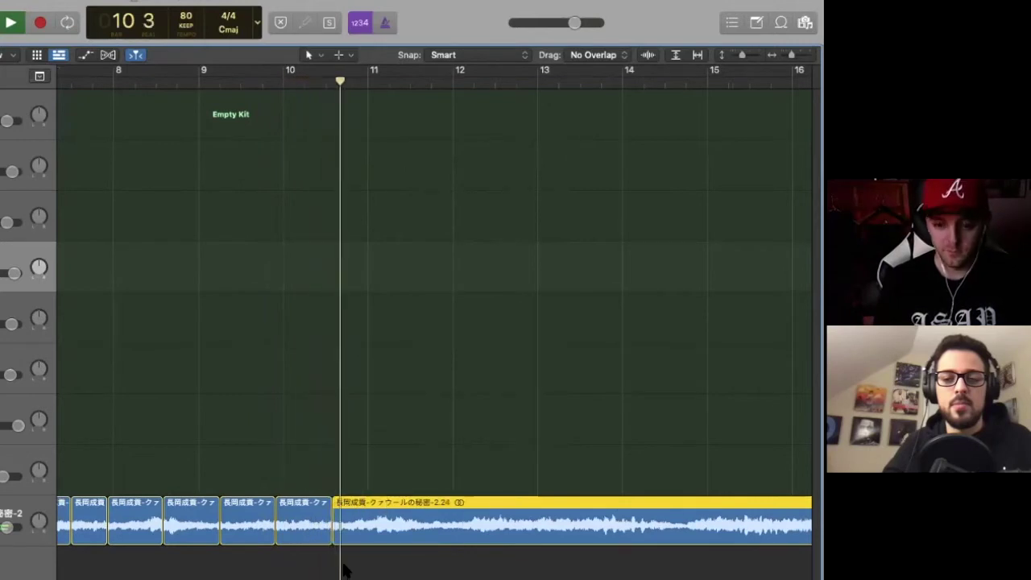
pyautogui.press('super+t')
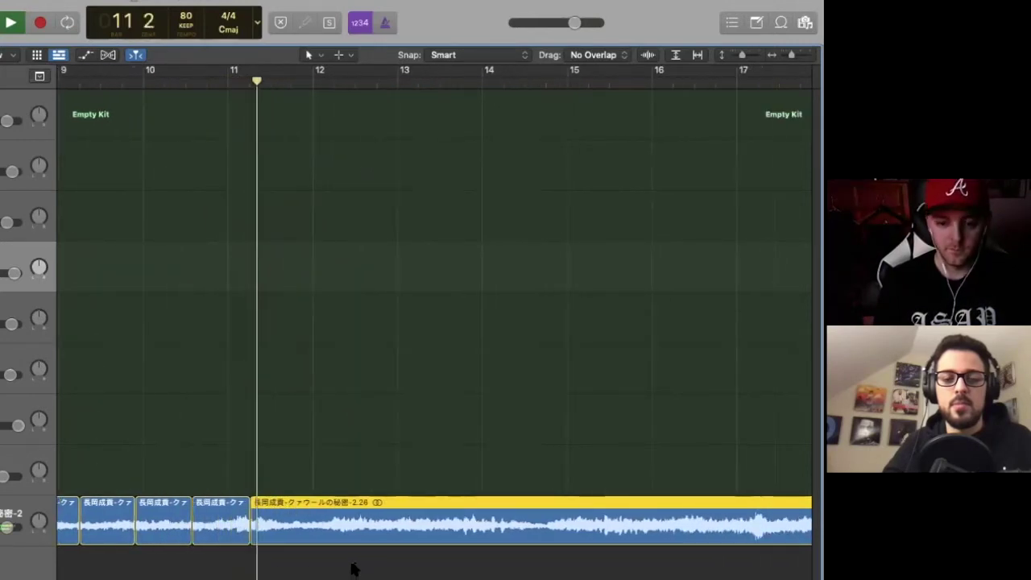
pyautogui.press('super+t')
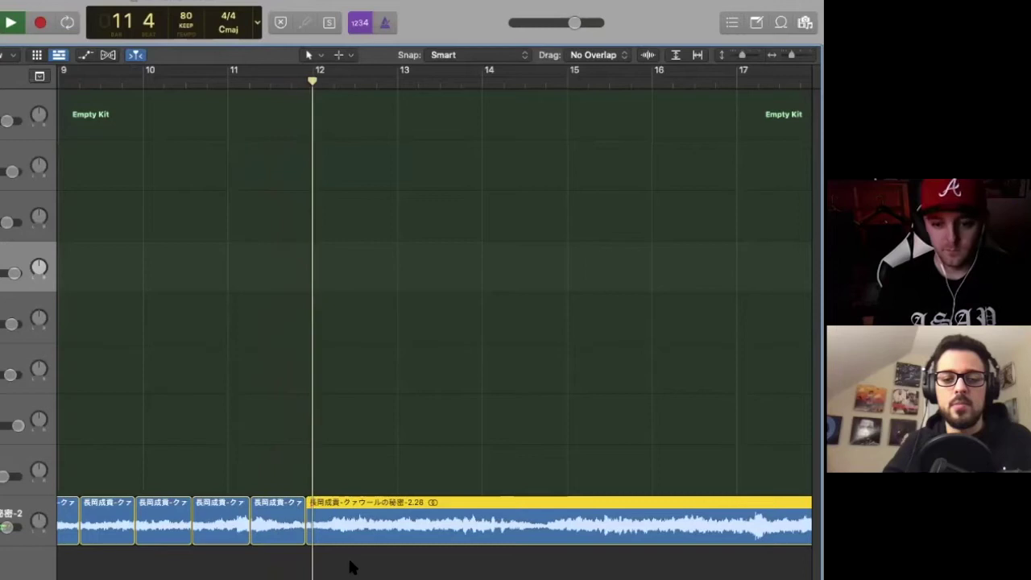
pyautogui.press('super+t')
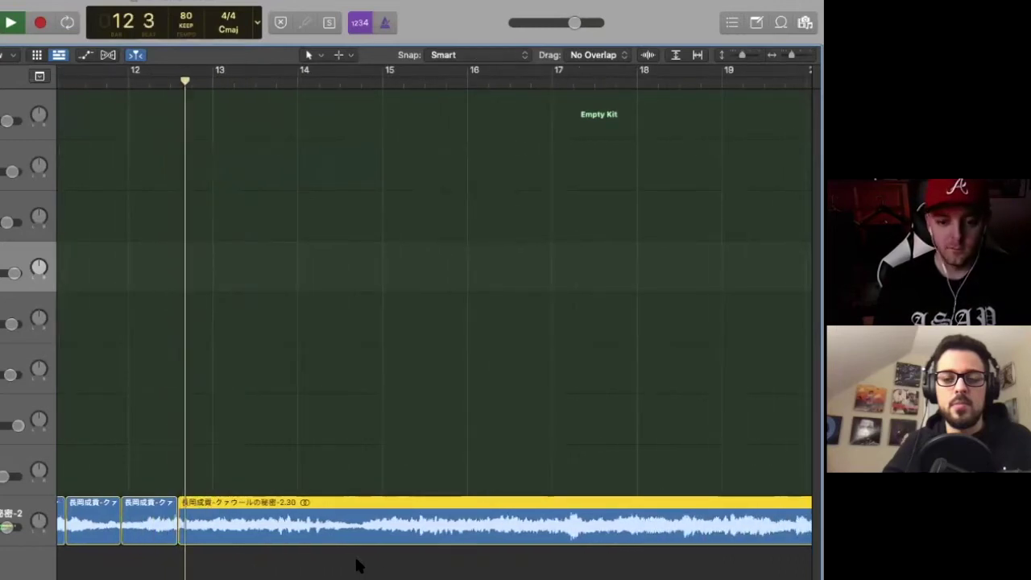
pyautogui.press('super+t')
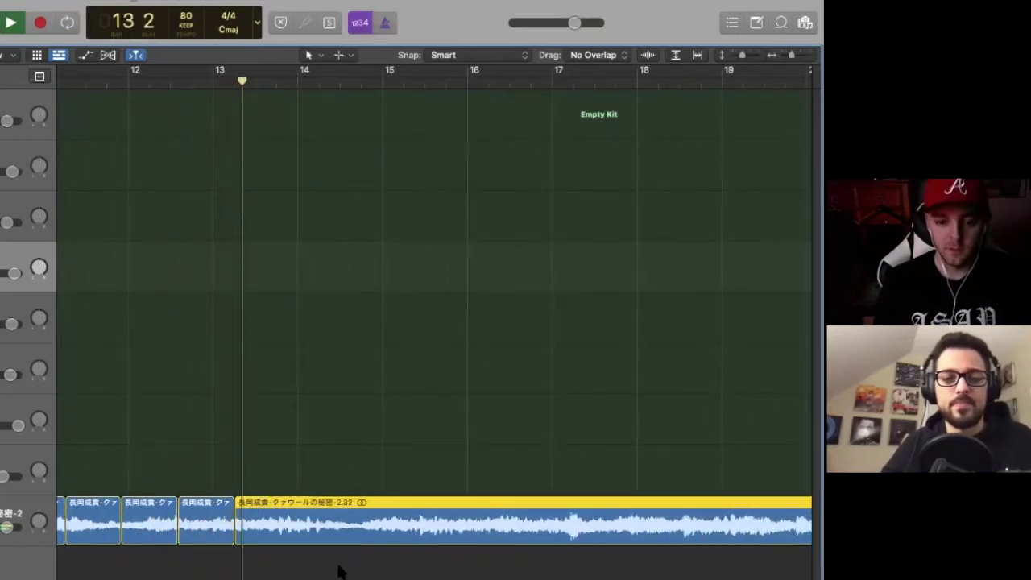
pyautogui.press('super+t')
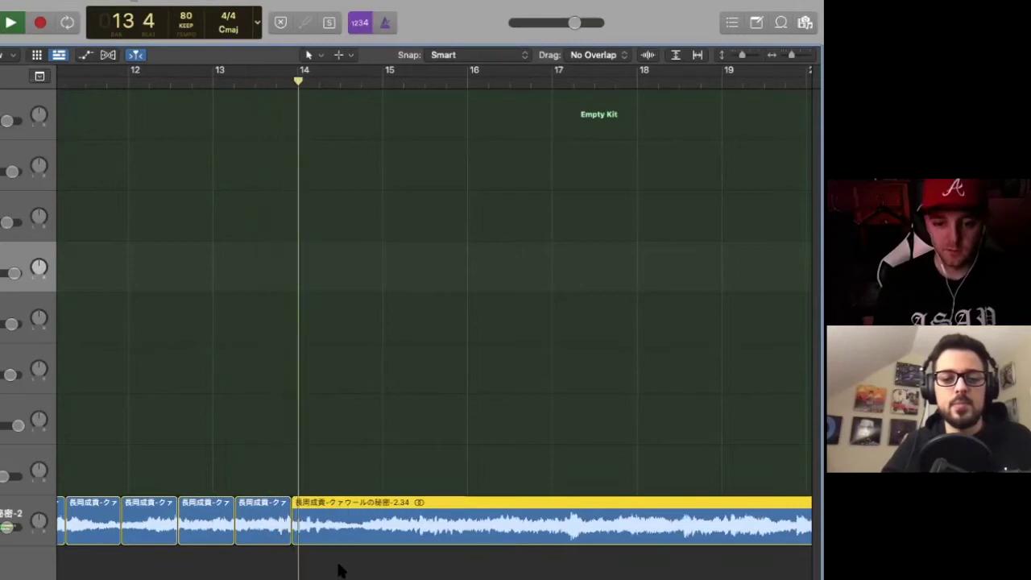
pyautogui.press('super+t')
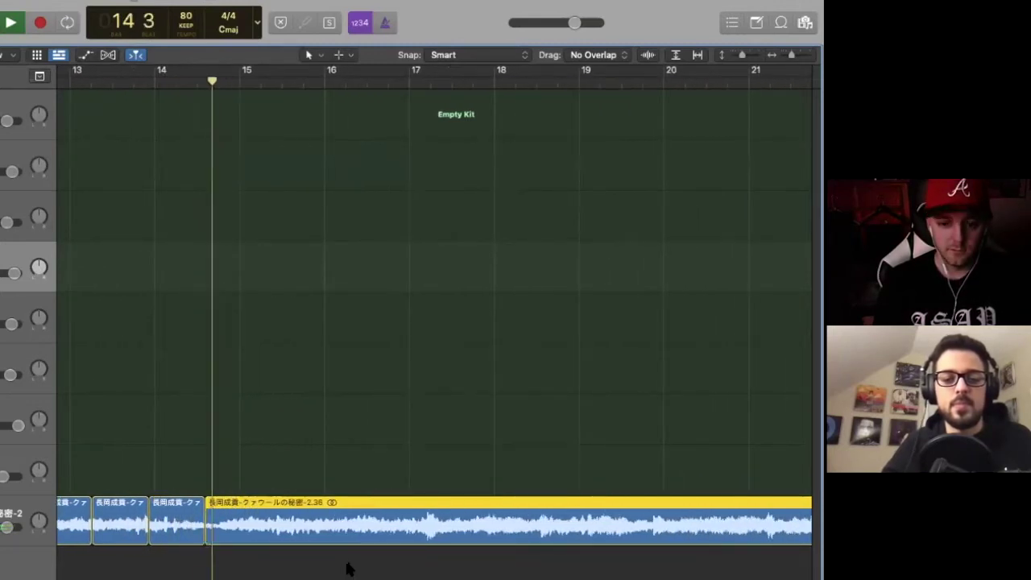
pyautogui.press('super+t')
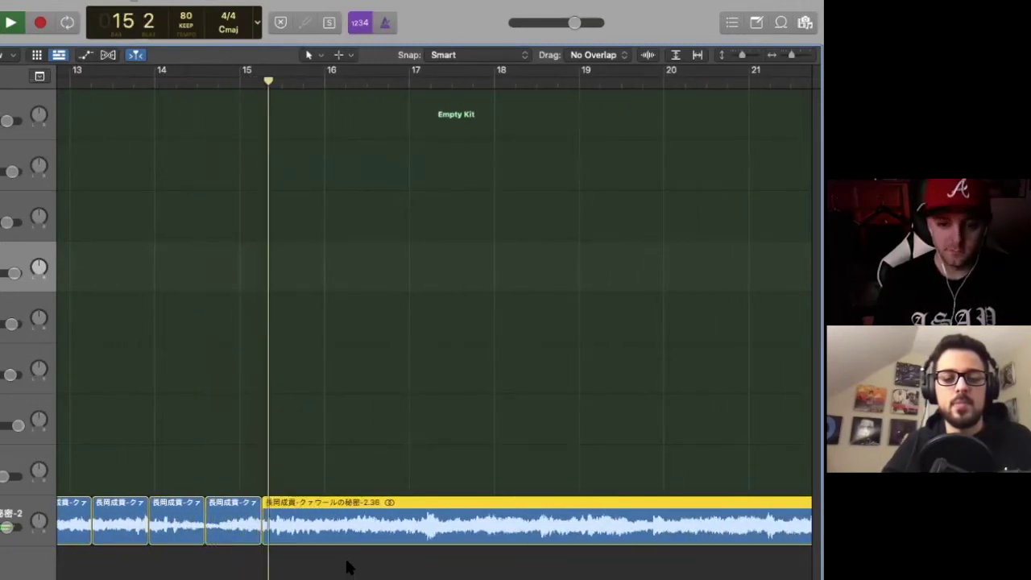
pyautogui.press('super+t')
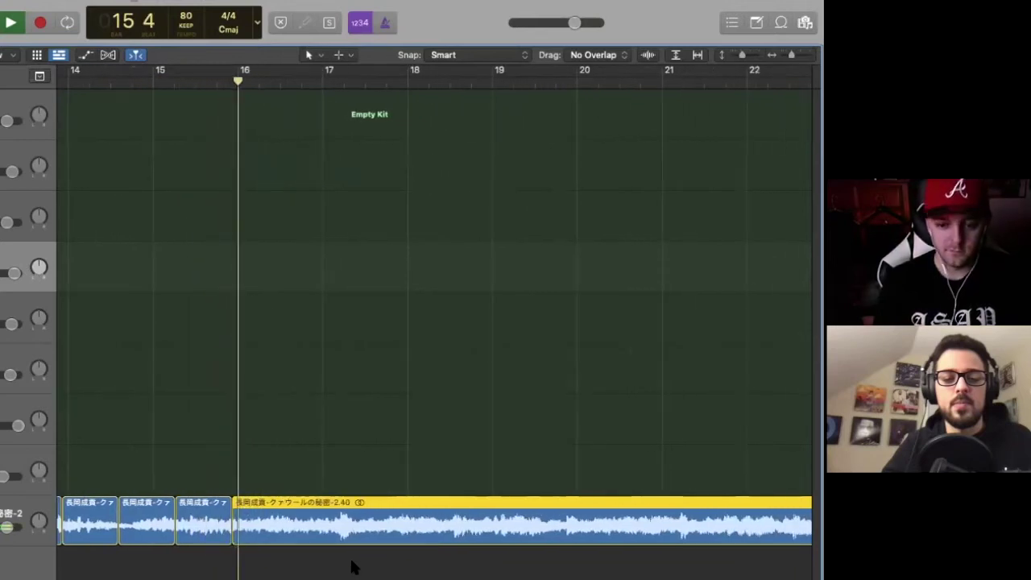
pyautogui.press('super+t')
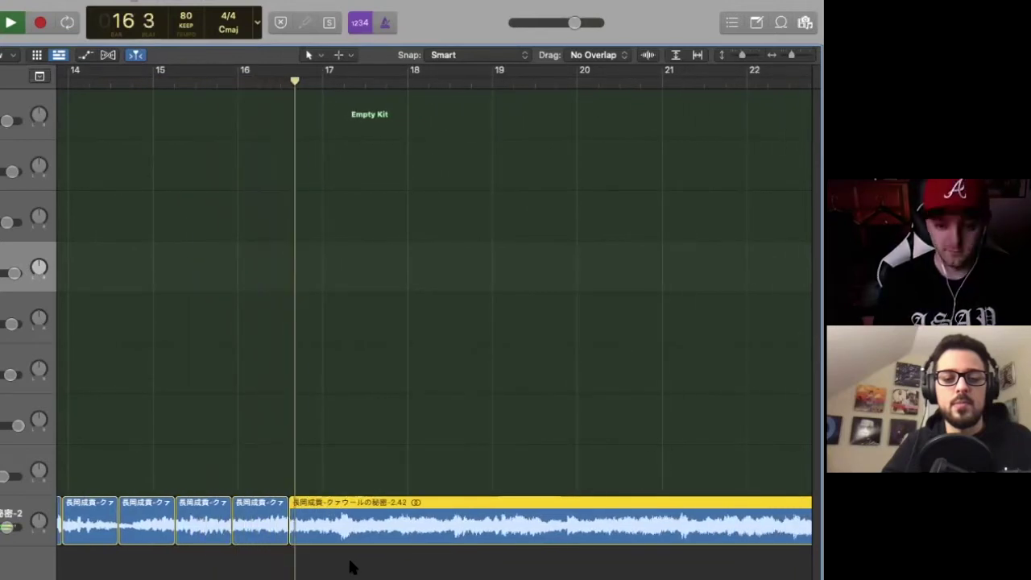
pyautogui.press('super+t')
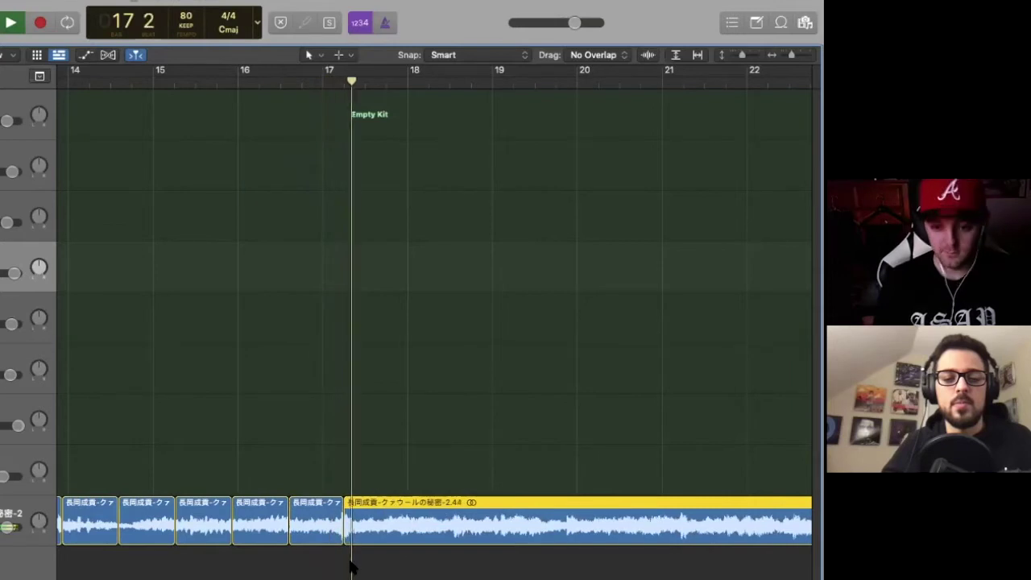
pyautogui.press('super+t')
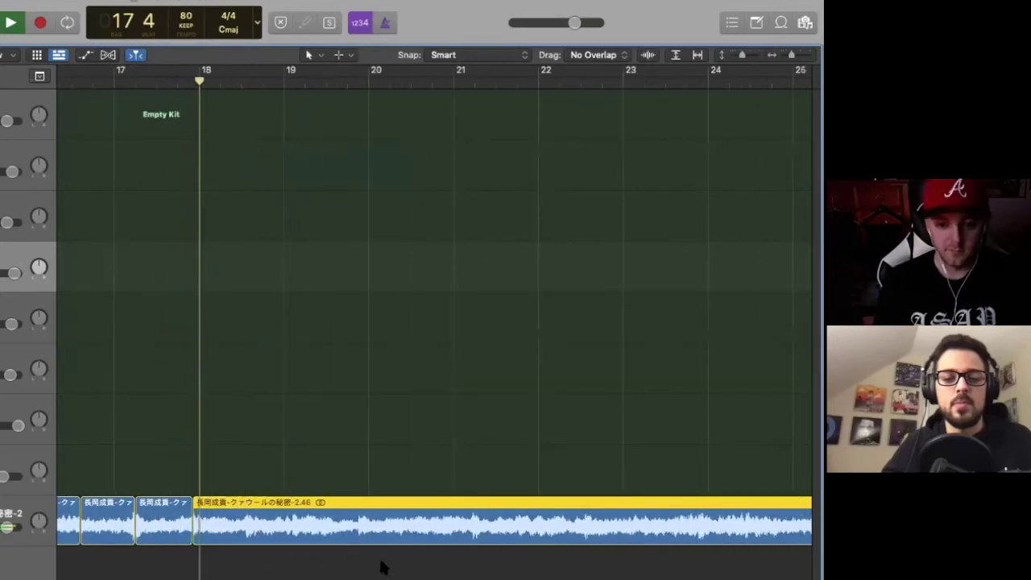
pyautogui.press('super+t')
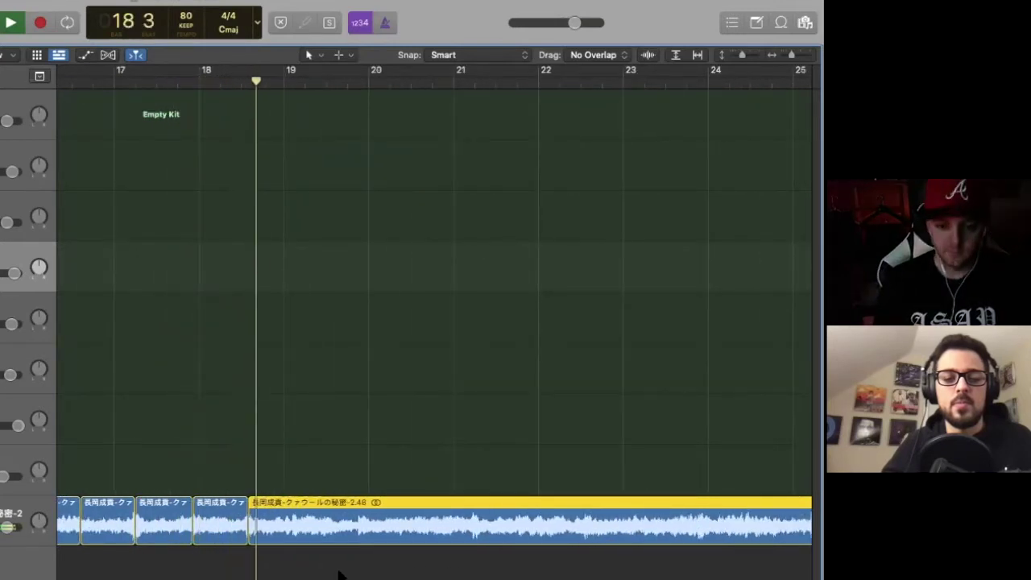
pyautogui.press('super+t')
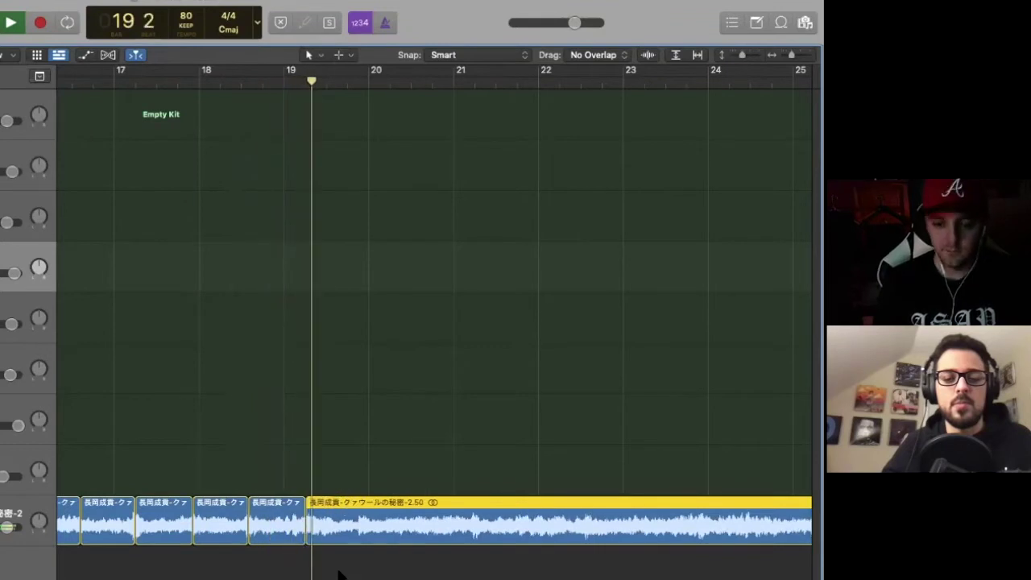
pyautogui.press('super+t')
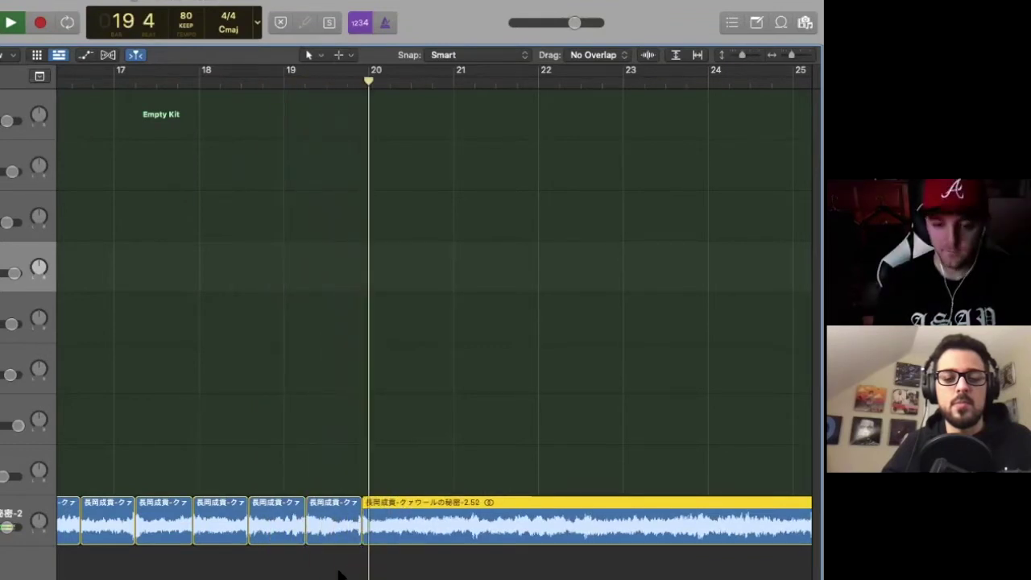
pyautogui.press('super+t')
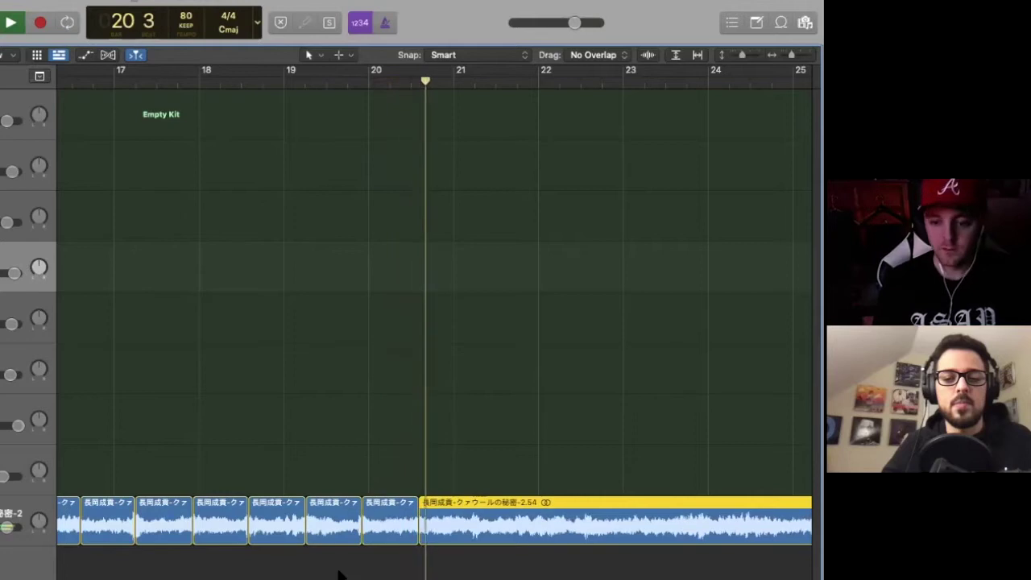
pyautogui.press('super+t')
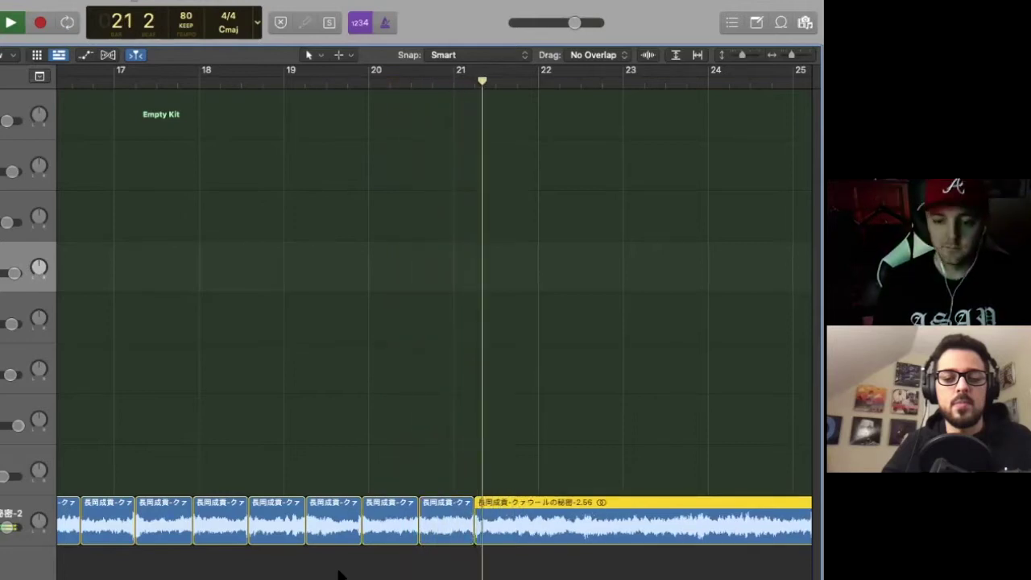
# - Continue splitting the sample region at the playhead during playback from about bar 21 to bar 26.5, roughly two-thirds of a bar apart
pyautogui.press('super+t')
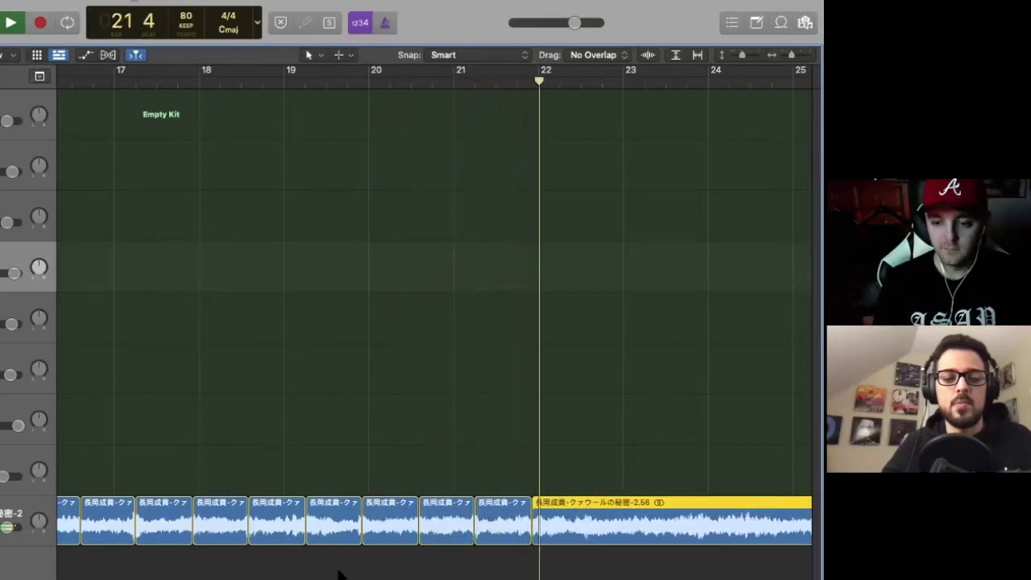
pyautogui.press('super+t')
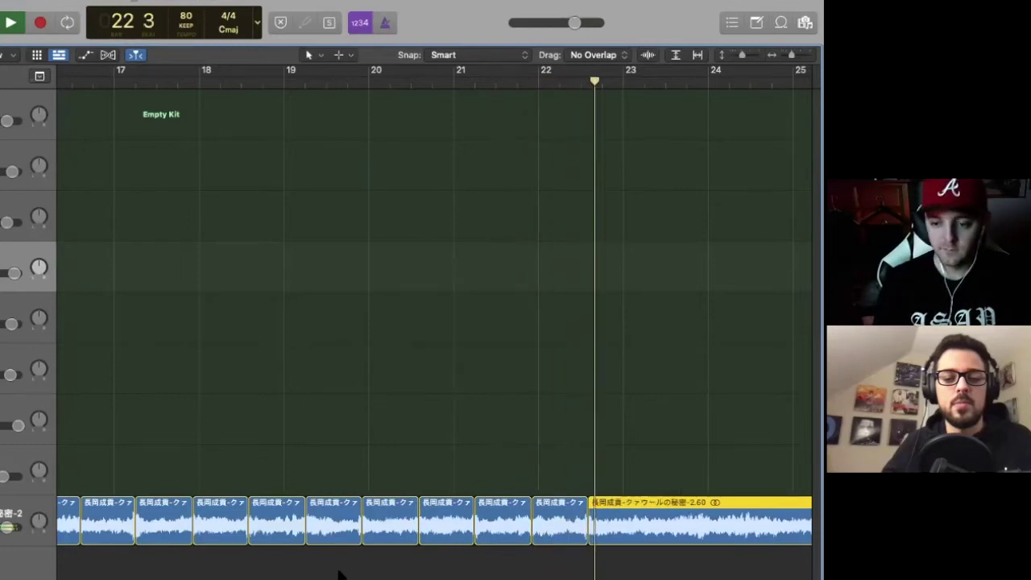
pyautogui.press('super+t')
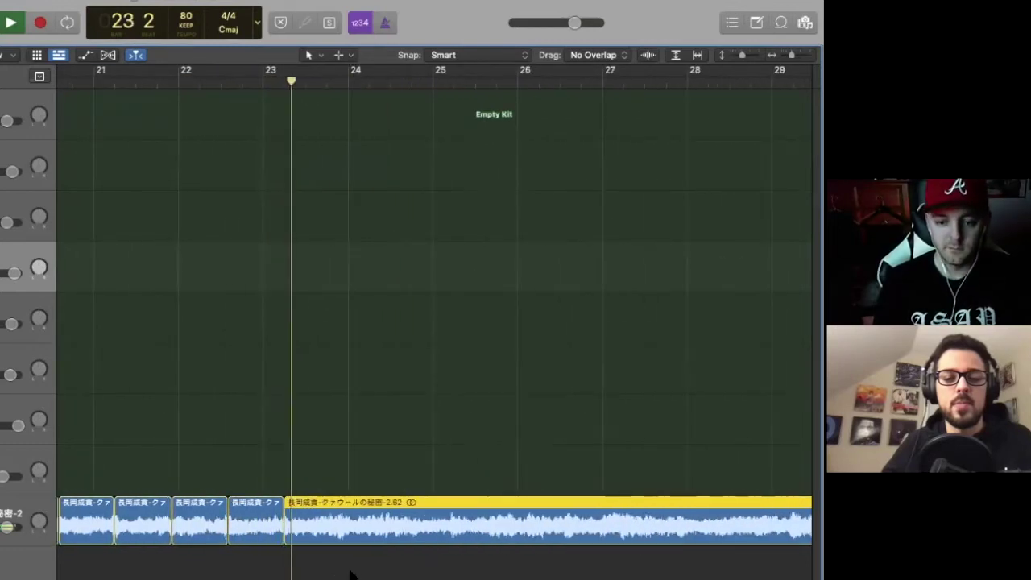
pyautogui.press('super+t')
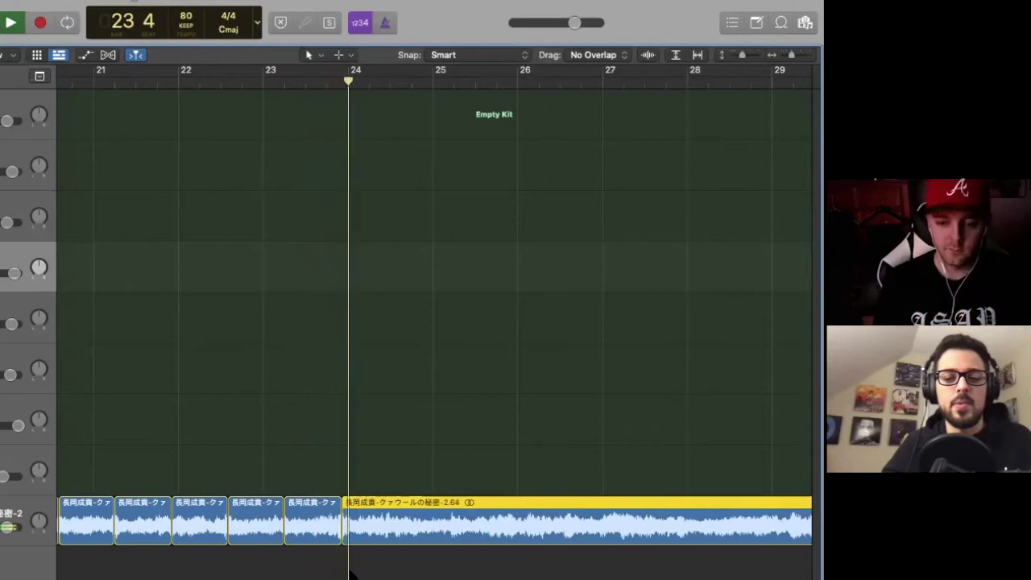
pyautogui.press('super+t')
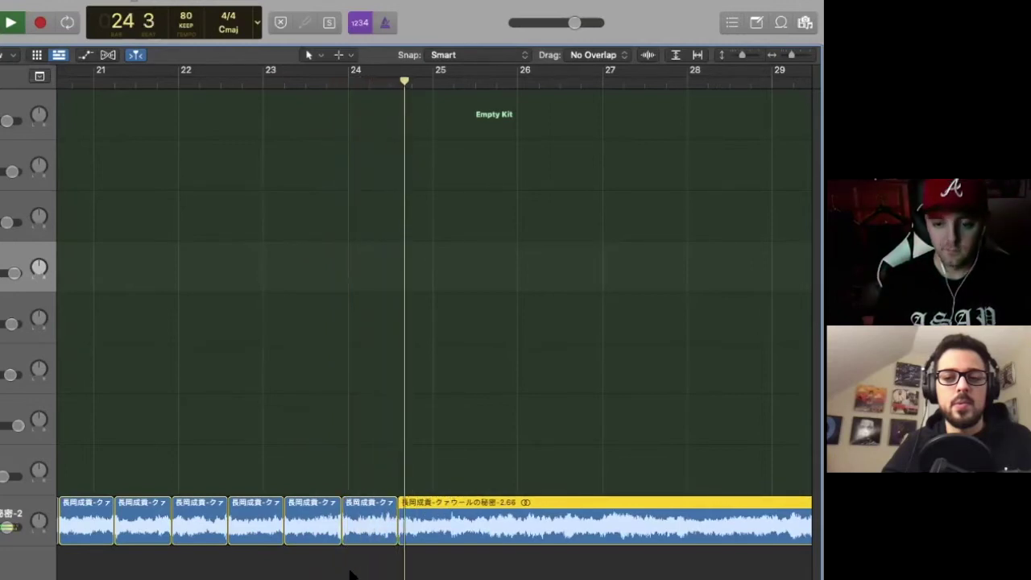
pyautogui.press('super+t')
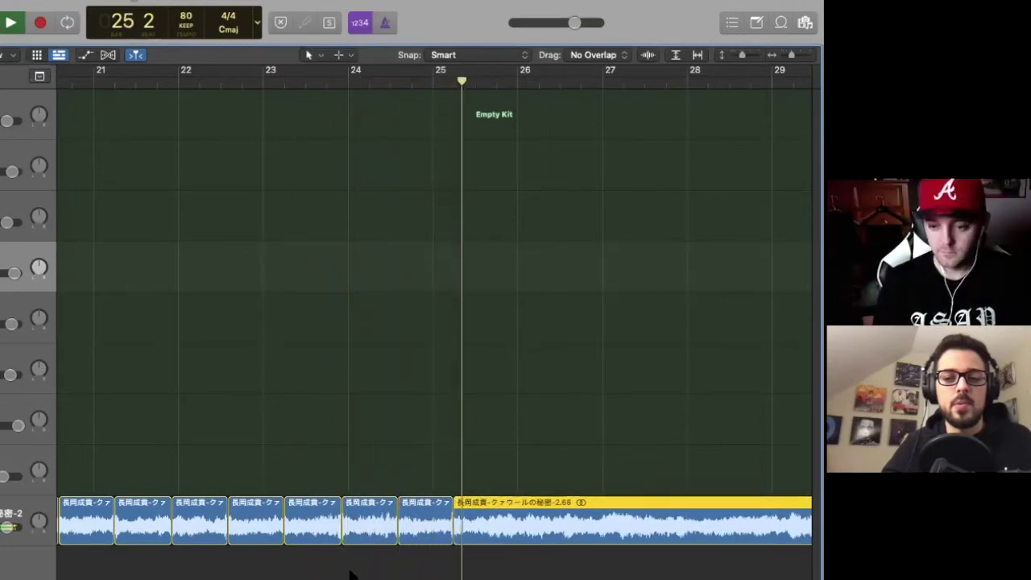
pyautogui.press('super+t')
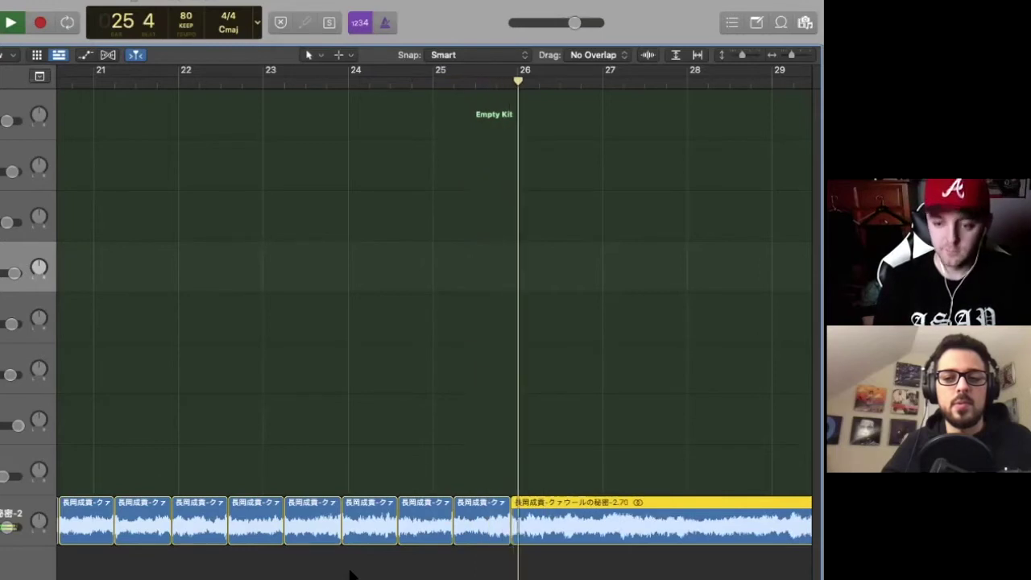
pyautogui.press('super+t')
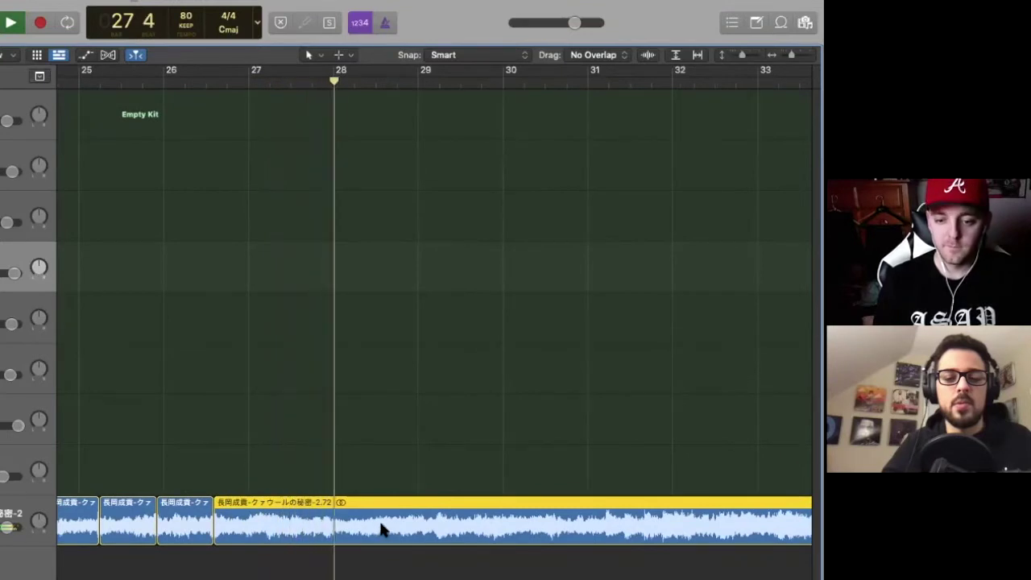
# - Audition ahead through the sample to about bar 38, and split it at the playhead around bars 38.6 and 39.2
pyautogui.press('.')
pyautogui.press('.')
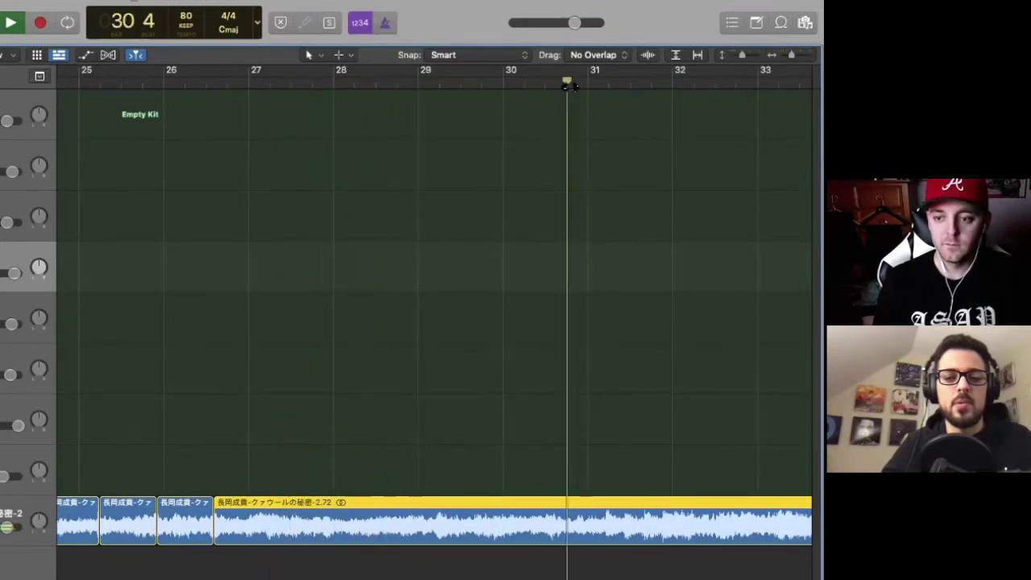
pyautogui.press('.')
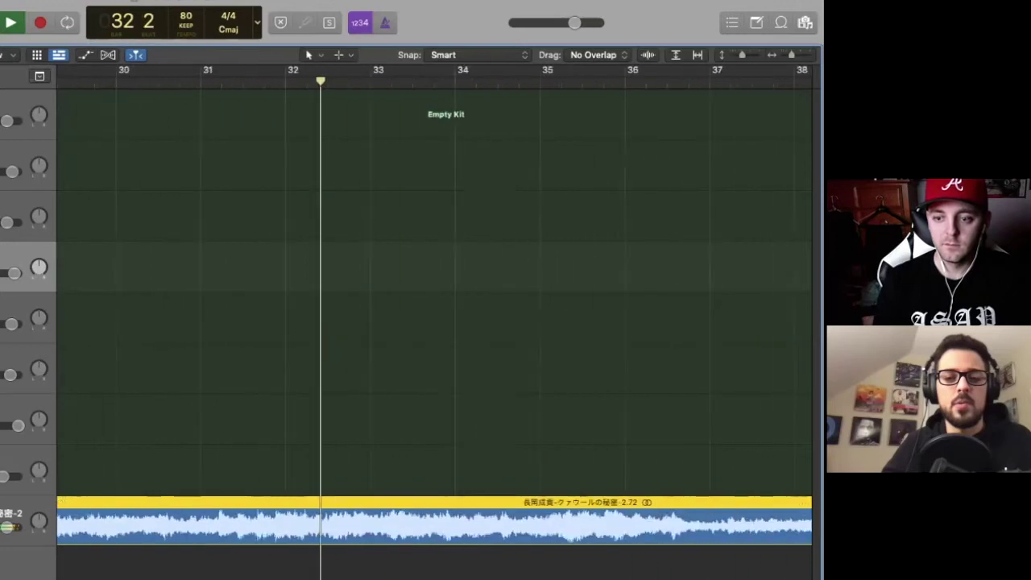
pyautogui.click(437, 85)
pyautogui.click(554, 85)
pyautogui.press('.')
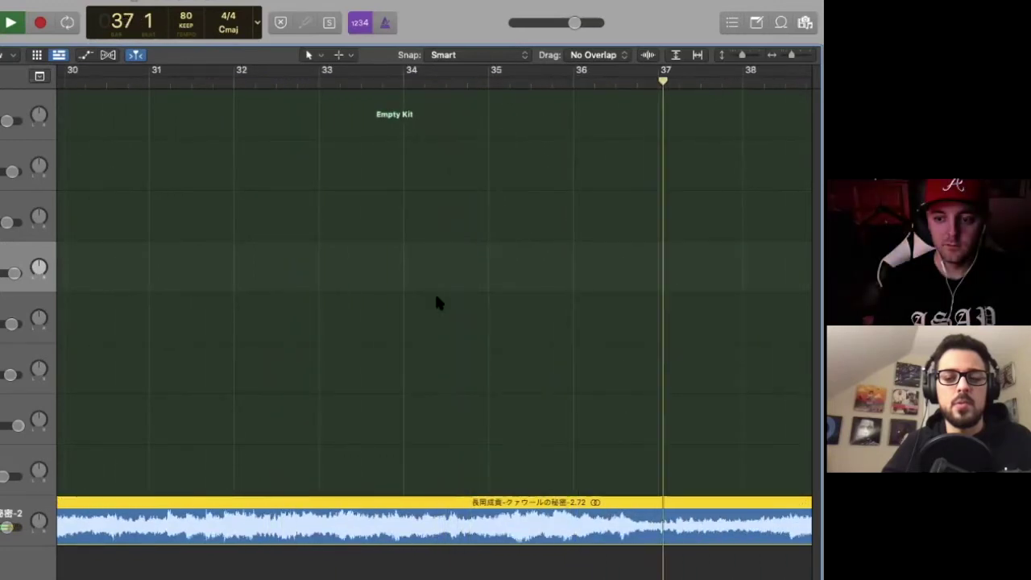
pyautogui.click(447, 85)
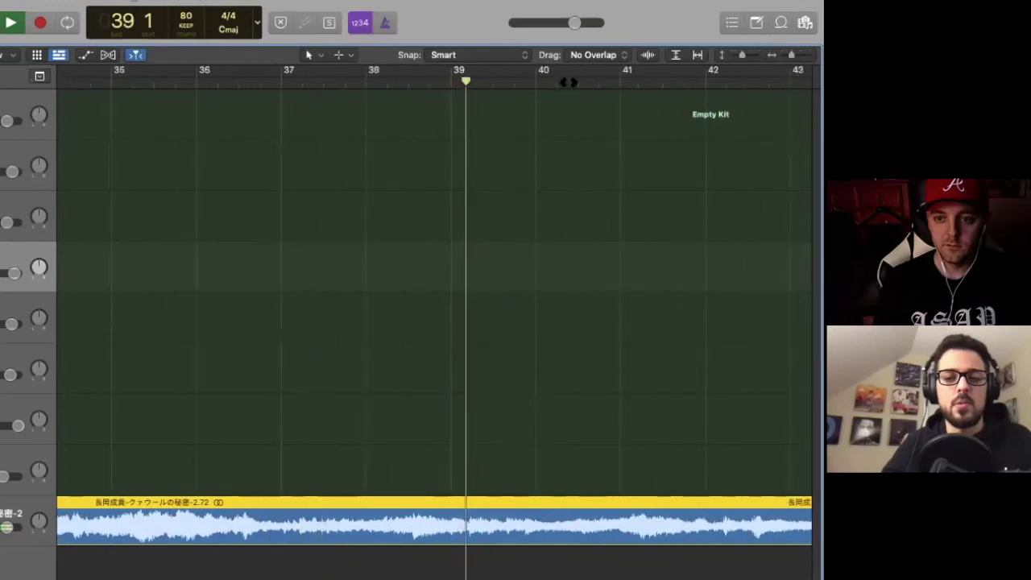
pyautogui.click(402, 85)
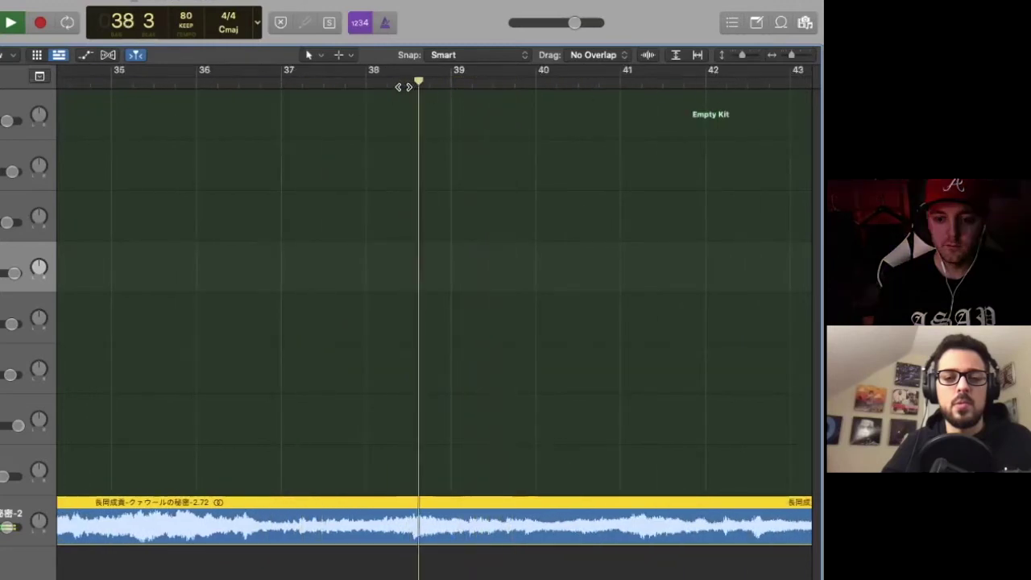
pyautogui.click(381, 84)
pyautogui.click(330, 83)
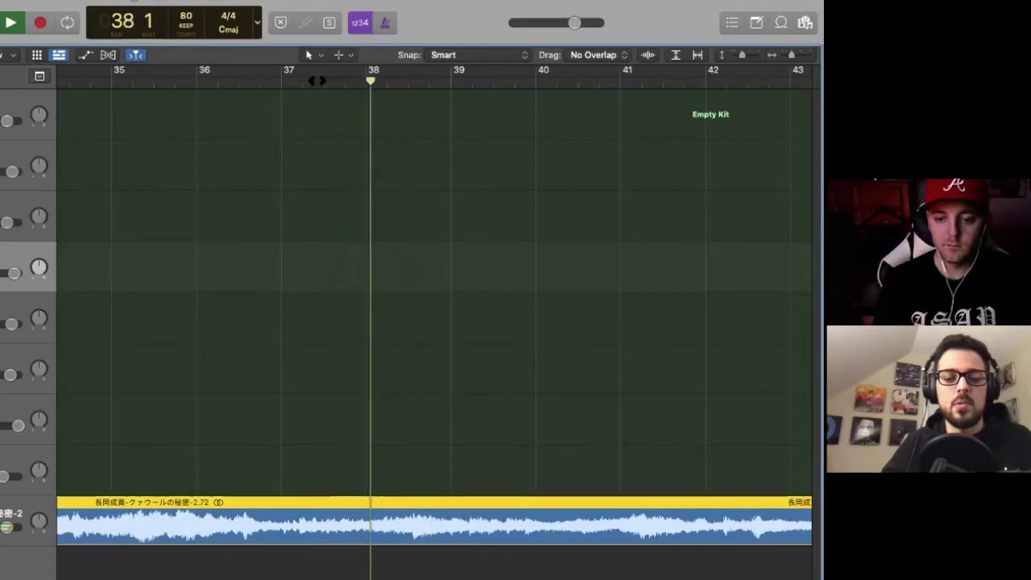
pyautogui.press('super+t')
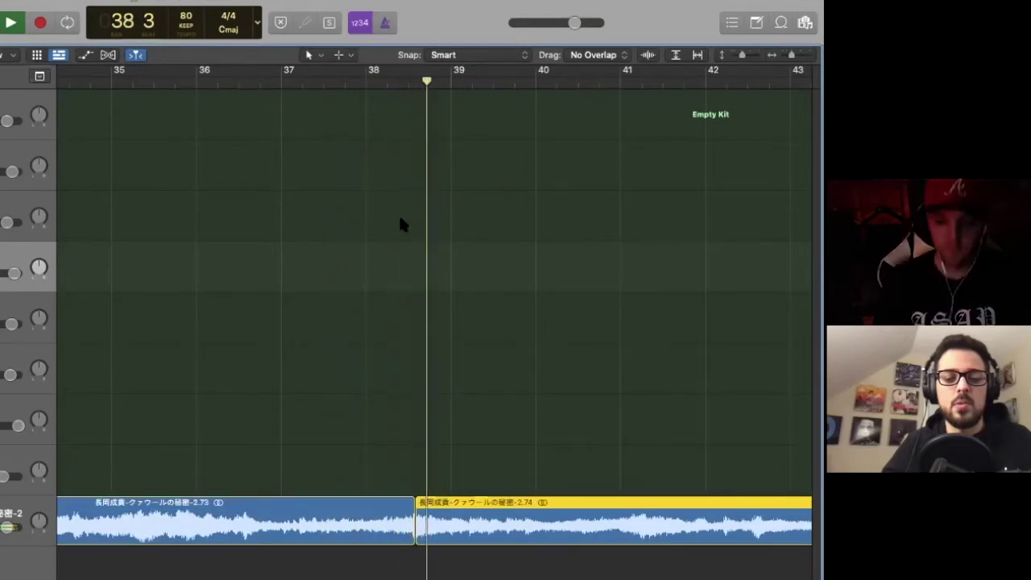
pyautogui.press('super+t')
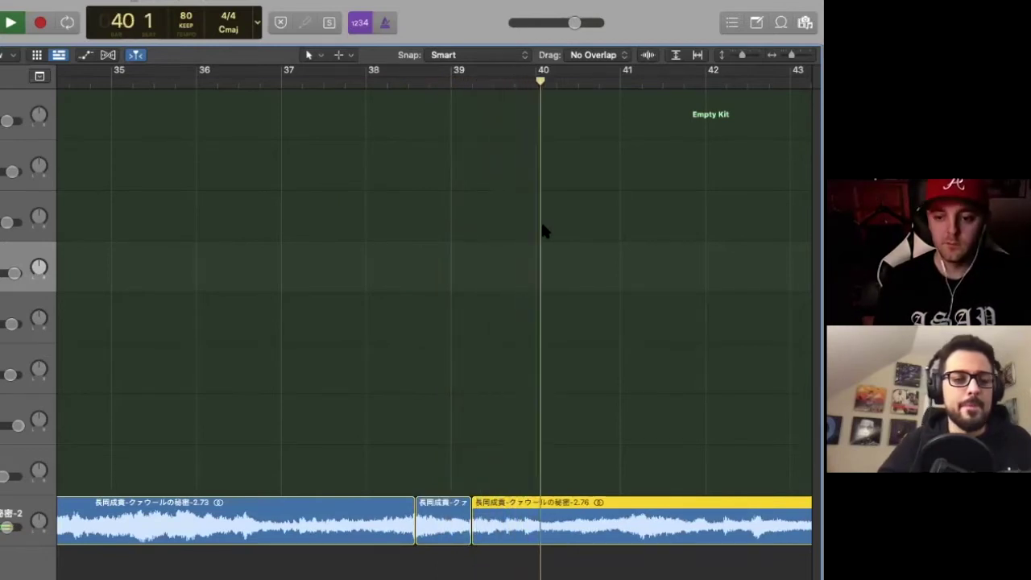
# - Replay the sample from about bar 39, and split it just before bar 40 and just after bar 41
pyautogui.click(511, 88)
pyautogui.click(487, 87)
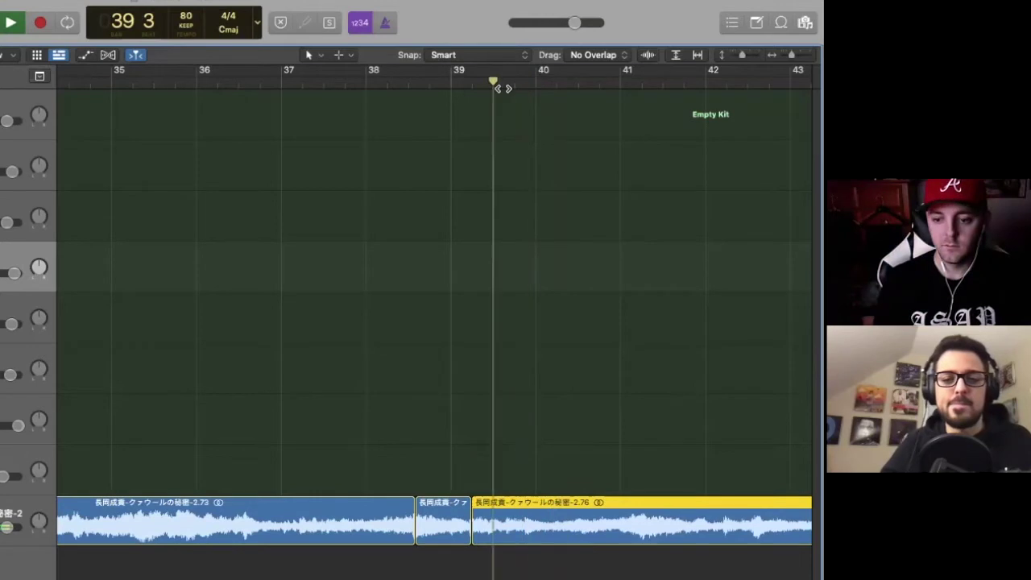
pyautogui.press('super+t')
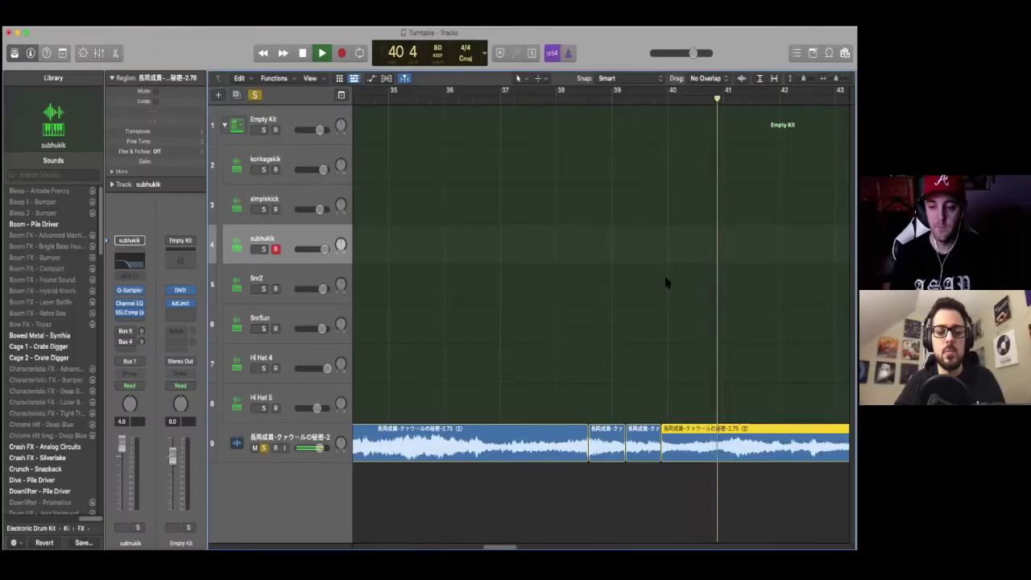
pyautogui.press('super+t')
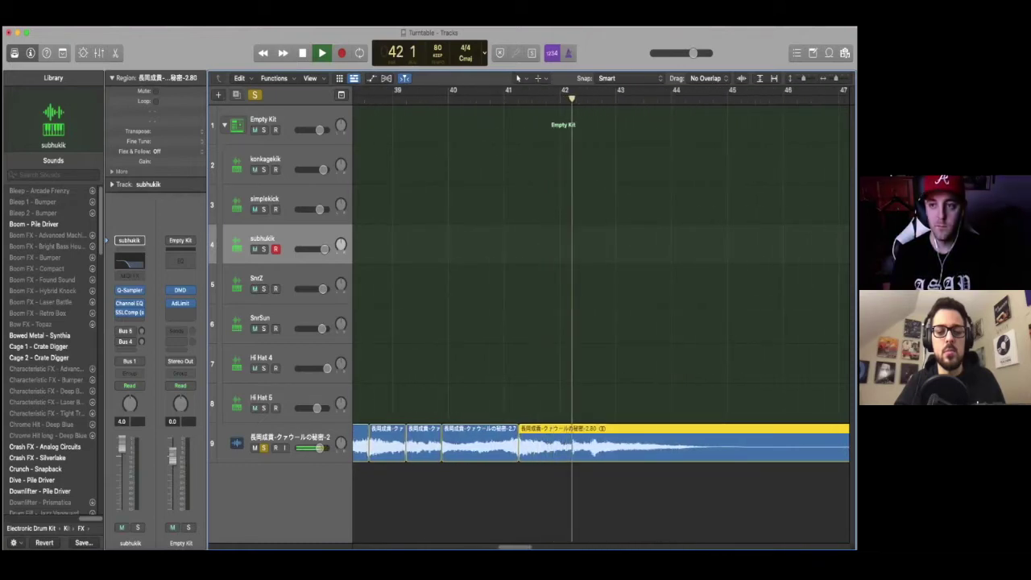
# - Stop playback, then shorten the long uncut slice to end at about bar 29 and the final slice to about bar 43
pyautogui.press('space')
pyautogui.press('super+Left')
pyautogui.press('super+Left')
pyautogui.press('super+Left')
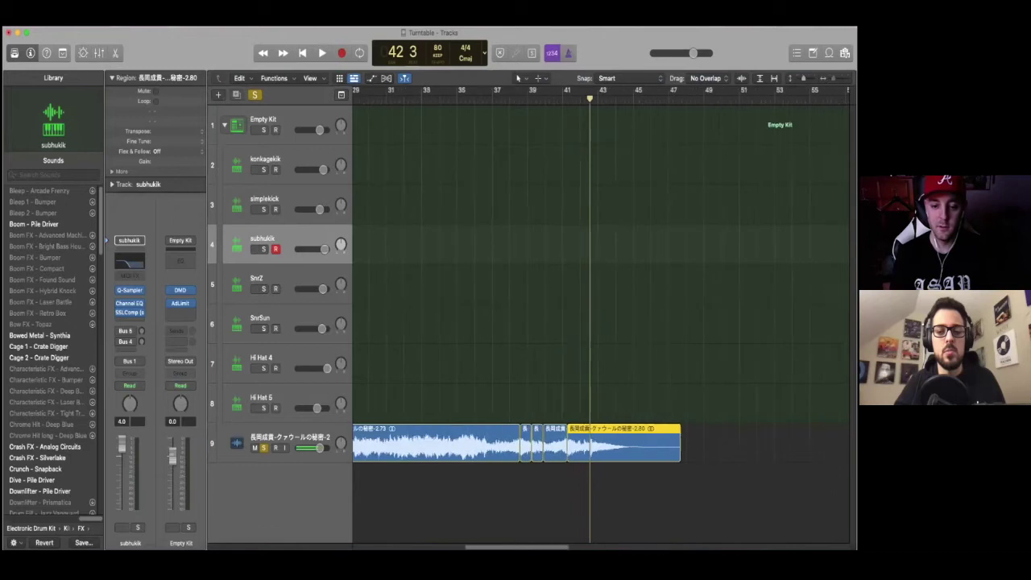
pyautogui.press('super+Left')
pyautogui.press('super+Left')
pyautogui.press('super+Left')
pyautogui.press('super+Left')
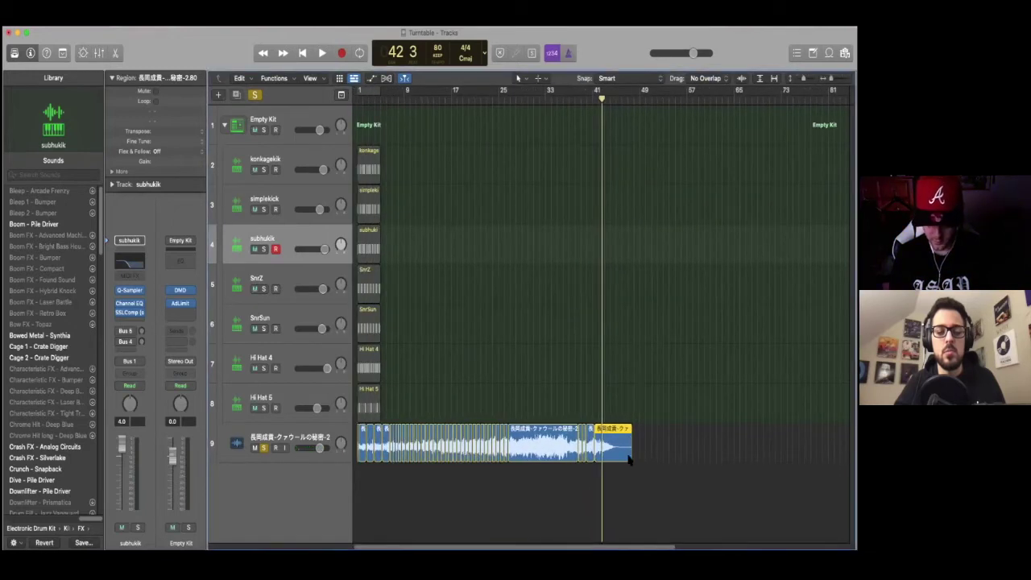
pyautogui.moveTo(622, 456); pyautogui.dragTo(525, 453)
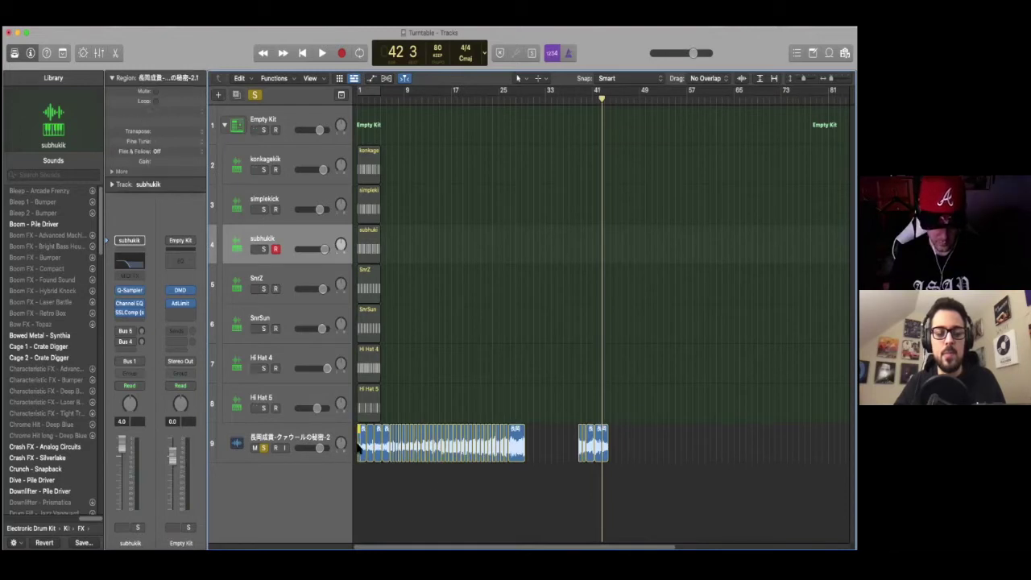
# - Convert all the sample slices to a new Sampler track with zones created from regions and trigger notes C-2 to G8
pyautogui.moveTo(679, 462); pyautogui.dragTo(352, 456)
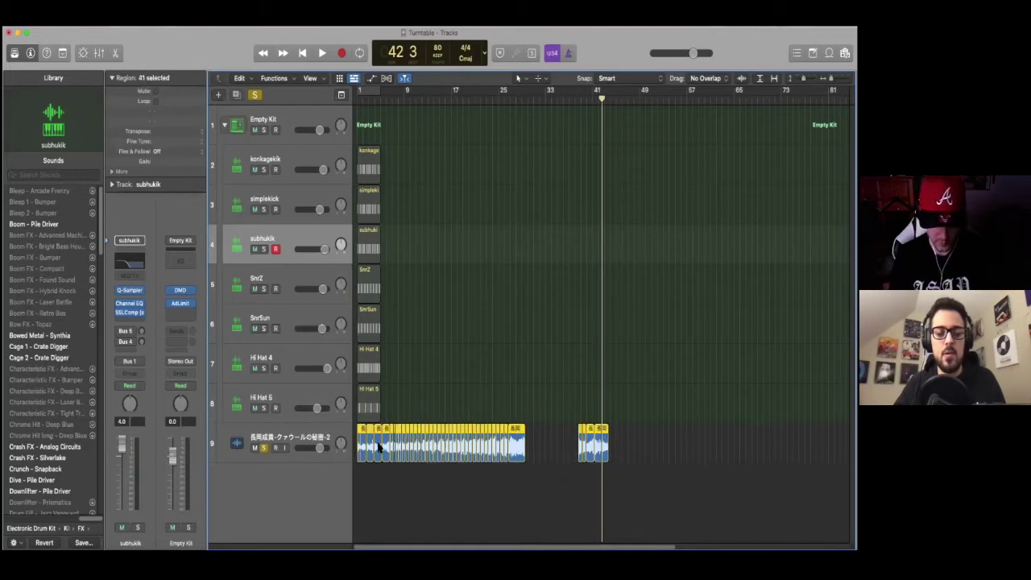
pyautogui.rightClick(377, 447)
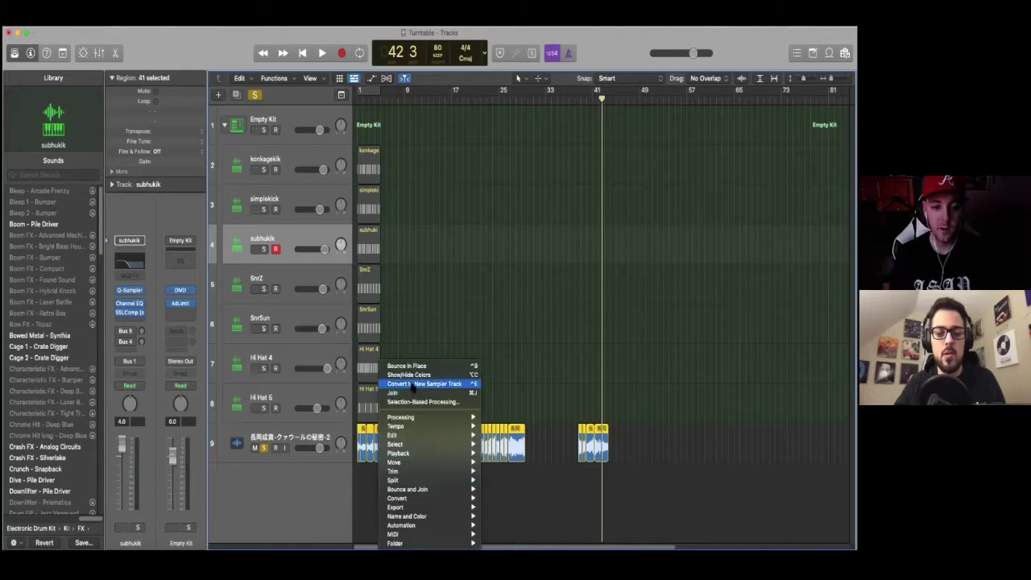
pyautogui.click(413, 384)
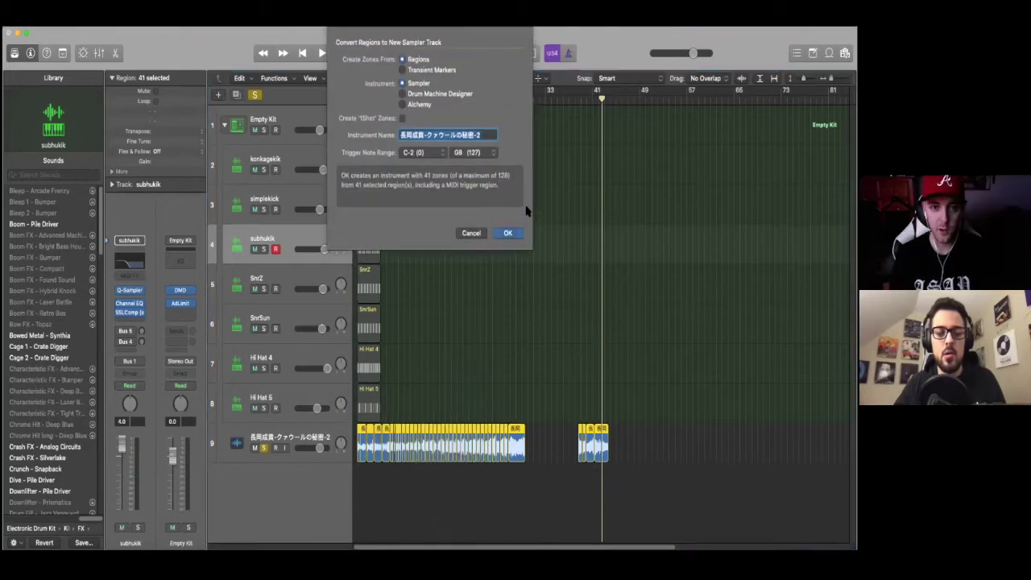
pyautogui.click(507, 231)
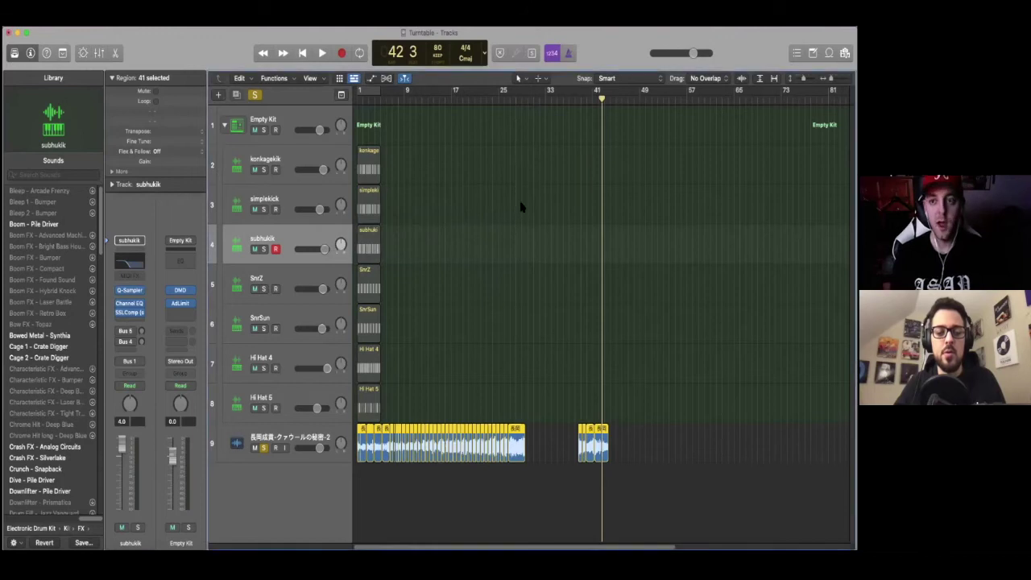
pyautogui.click(461, 233)
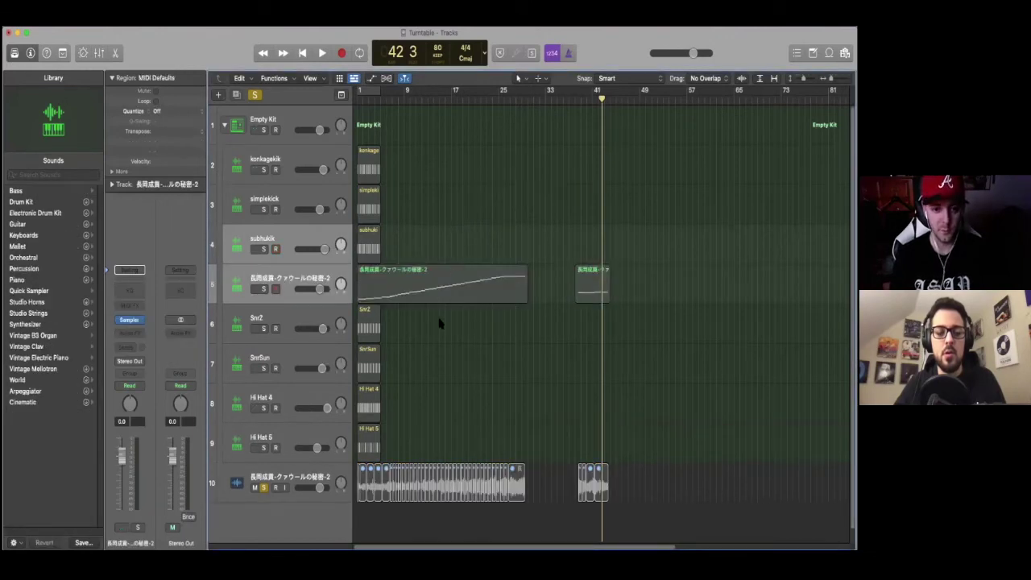
# - Move the new Sampler track out of the drum kit to below the chopped audio track
pyautogui.rightClick(284, 537)
pyautogui.click(291, 538)
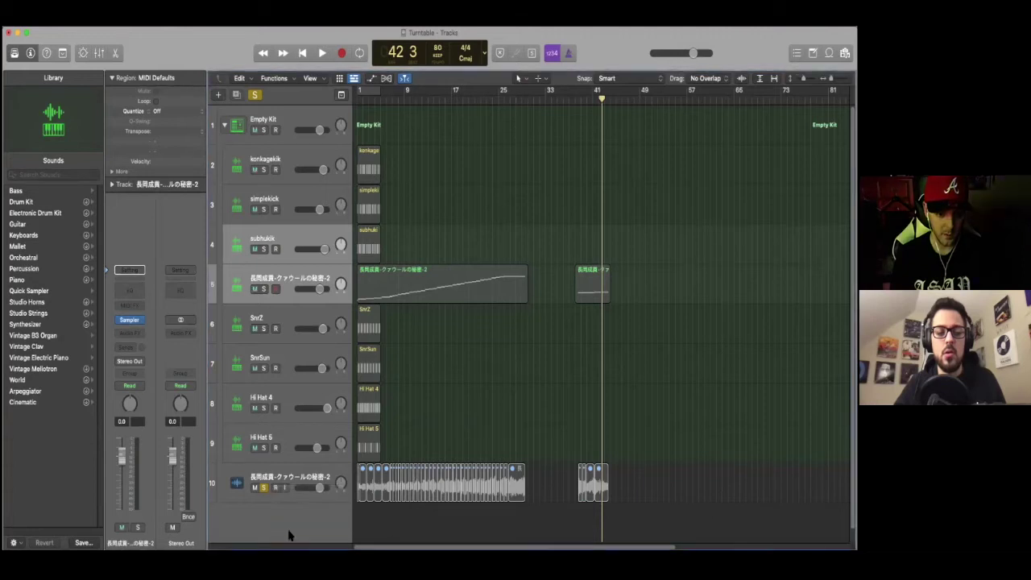
pyautogui.click(289, 283)
pyautogui.moveTo(290, 283); pyautogui.dragTo(299, 517)
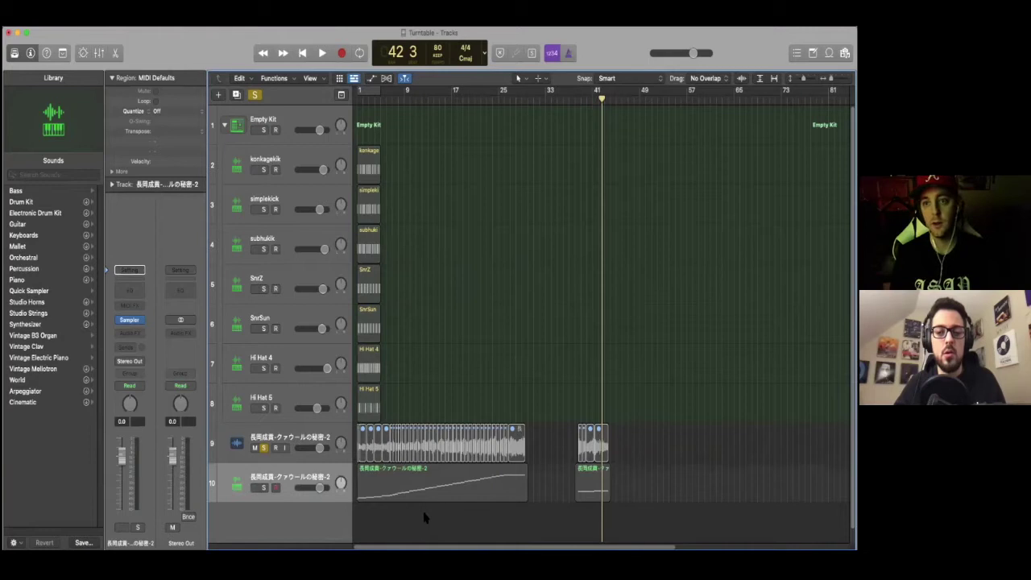
# - Move the chopped audio track, unsoloed and muted, above the drum kit, and turn on cycle mode over the first four bars
pyautogui.click(263, 448)
pyautogui.moveTo(277, 442); pyautogui.dragTo(290, 121)
pyautogui.click(367, 91)
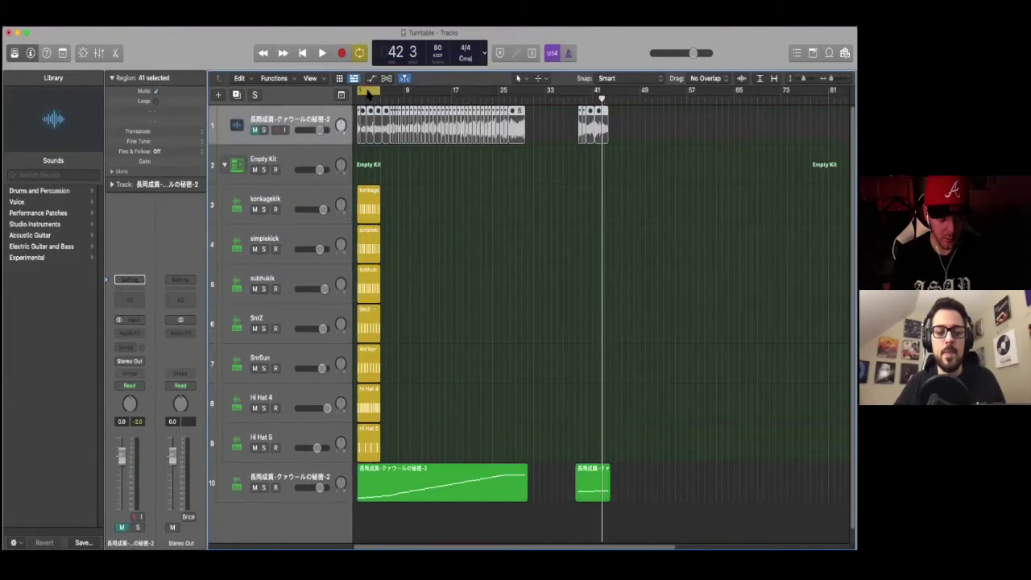
# - Delete both MIDI regions from the Sampler track and start looped playback of the drums with that track record-enabled
pyautogui.click(299, 476)
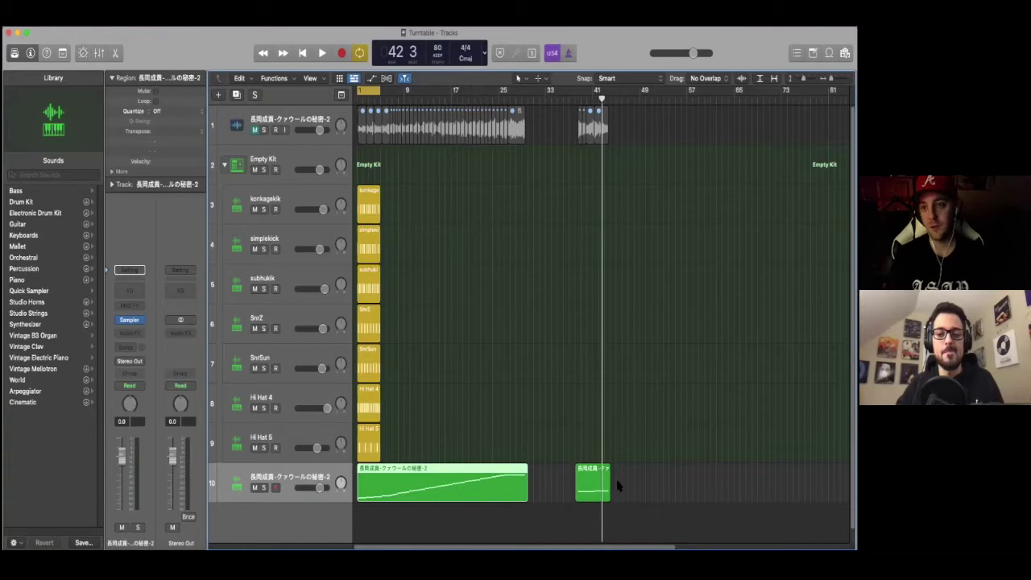
pyautogui.click(444, 432)
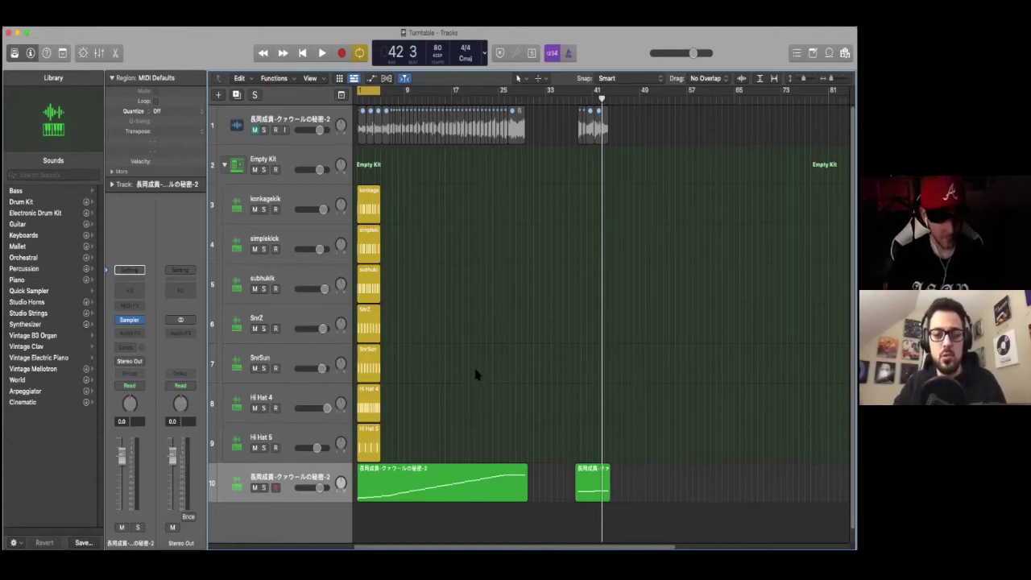
pyautogui.moveTo(633, 511); pyautogui.dragTo(471, 486)
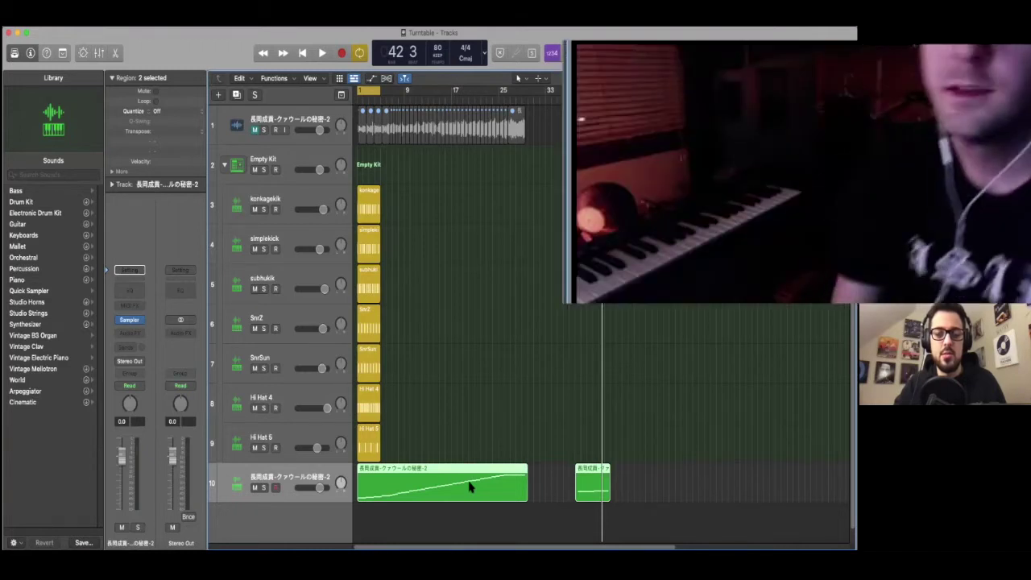
pyautogui.moveTo(601, 533); pyautogui.dragTo(468, 484)
pyautogui.press('Delete')
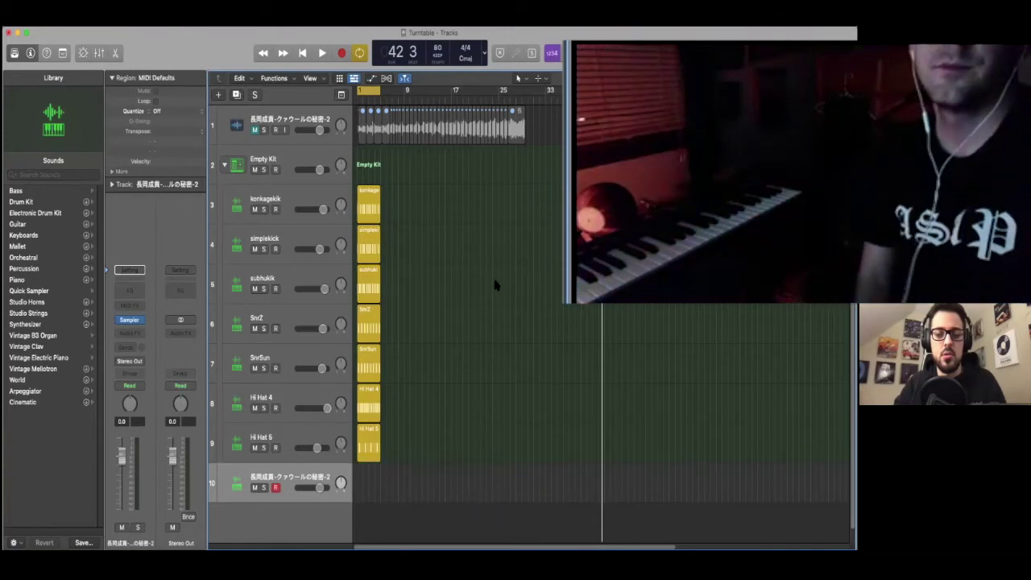
pyautogui.press('space')
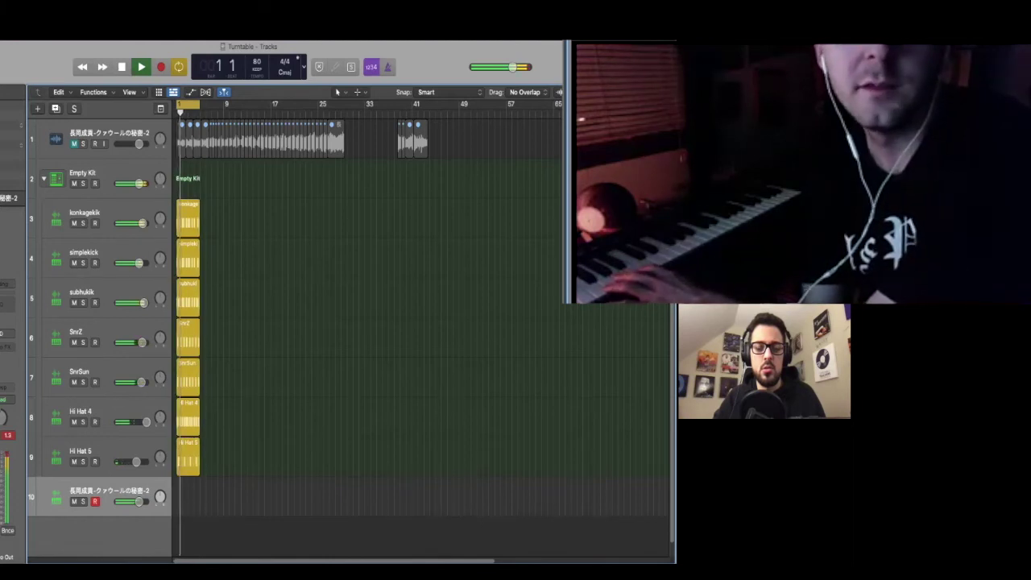
# - Lower the Sampler's coarse pitch tuning by a few semitones and close its plug-in window
pyautogui.click(7, 143)
pyautogui.moveTo(121, 210); pyautogui.dragTo(118, 211)
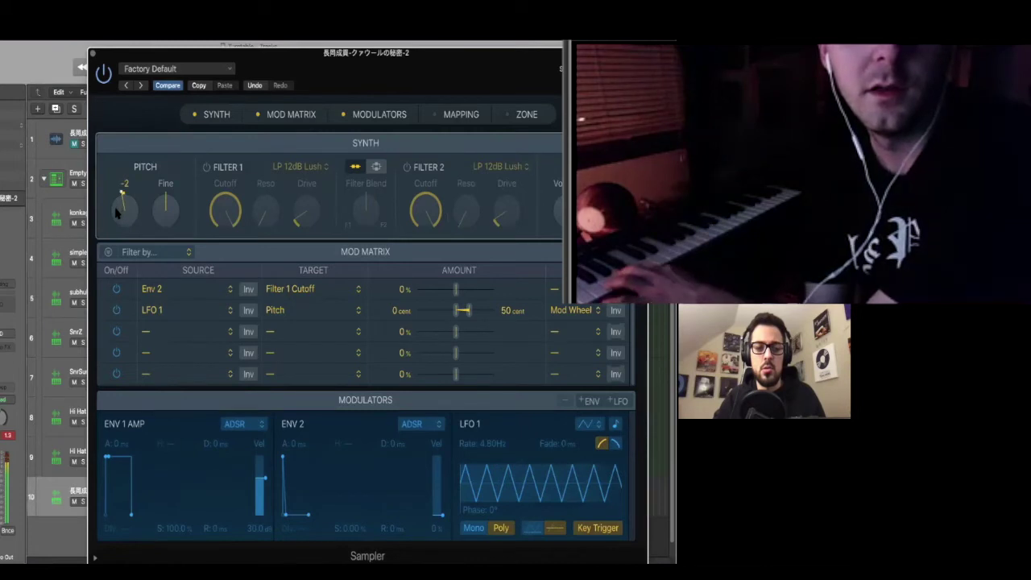
pyautogui.moveTo(117, 211); pyautogui.dragTo(117, 213)
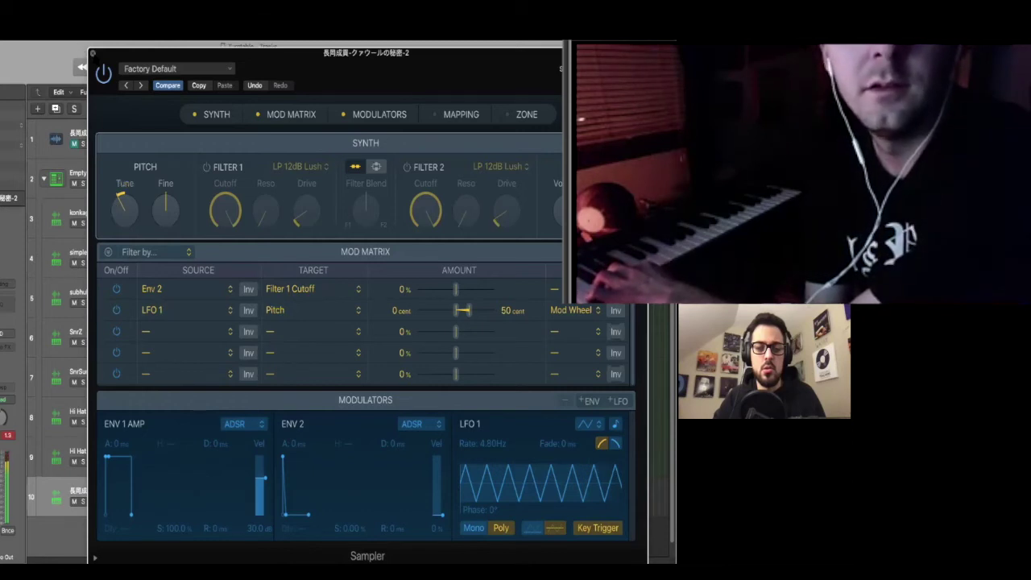
pyautogui.press('super+w')
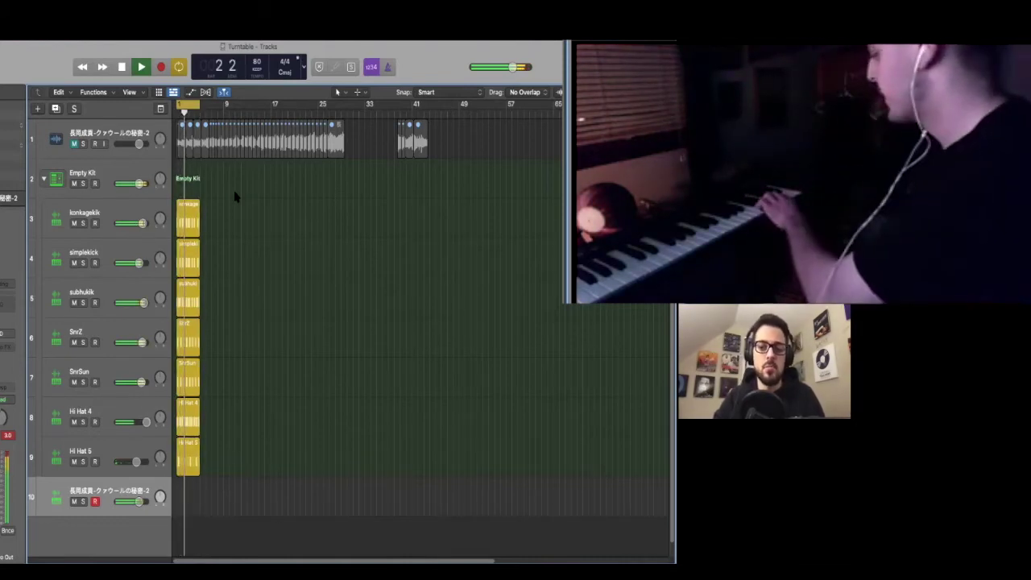
# - Restart from bar 1 and record a four-bar take of the chops on the Sampler track over the drums
pyautogui.click(122, 67)
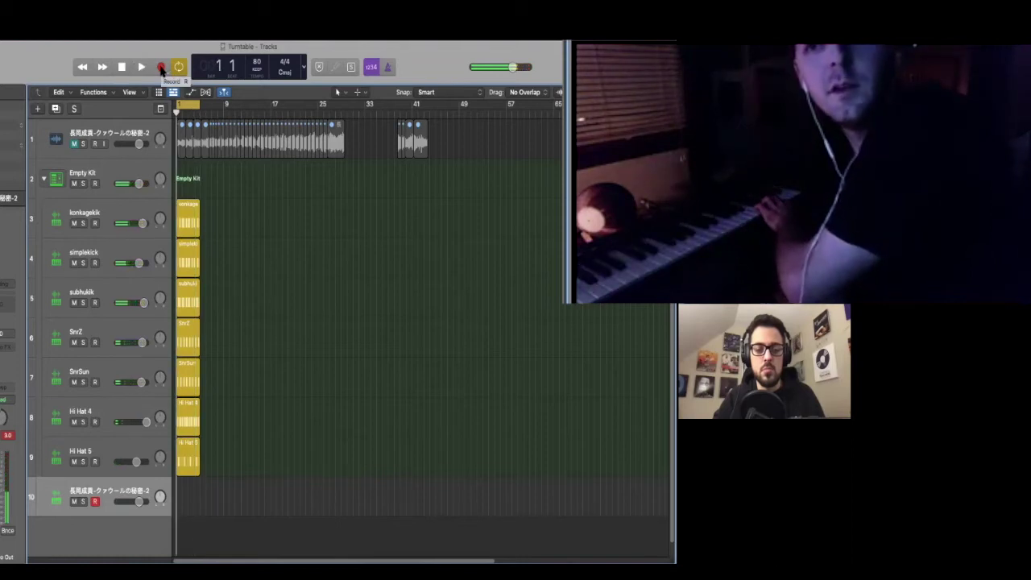
pyautogui.click(161, 67)
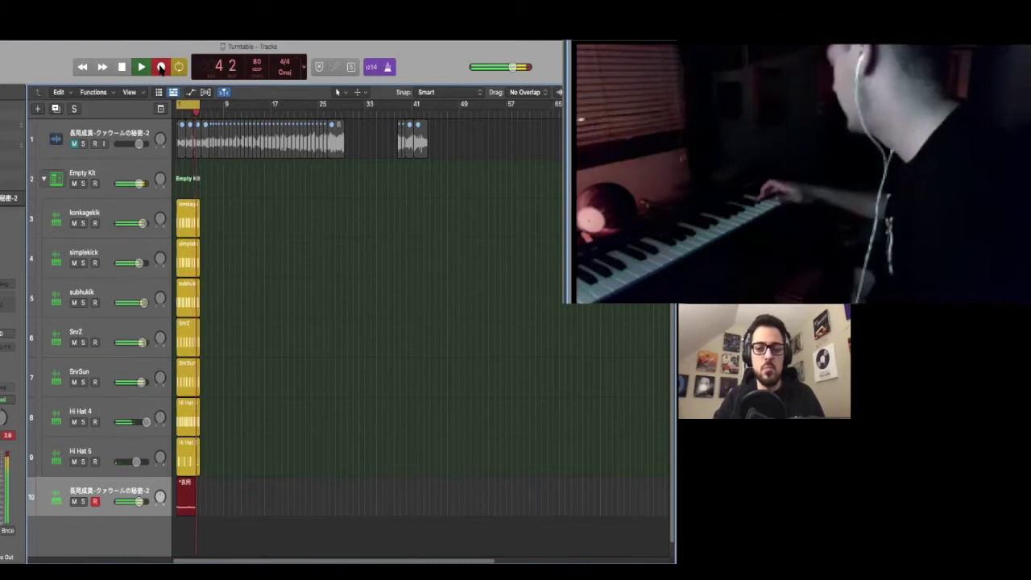
pyautogui.press('space')
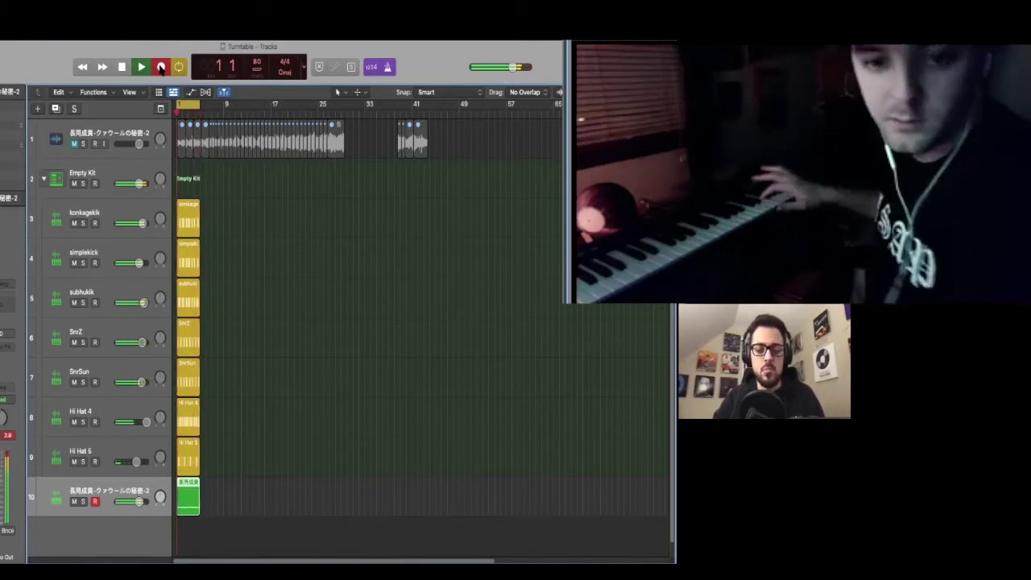
pyautogui.press('space')
pyautogui.press('c')
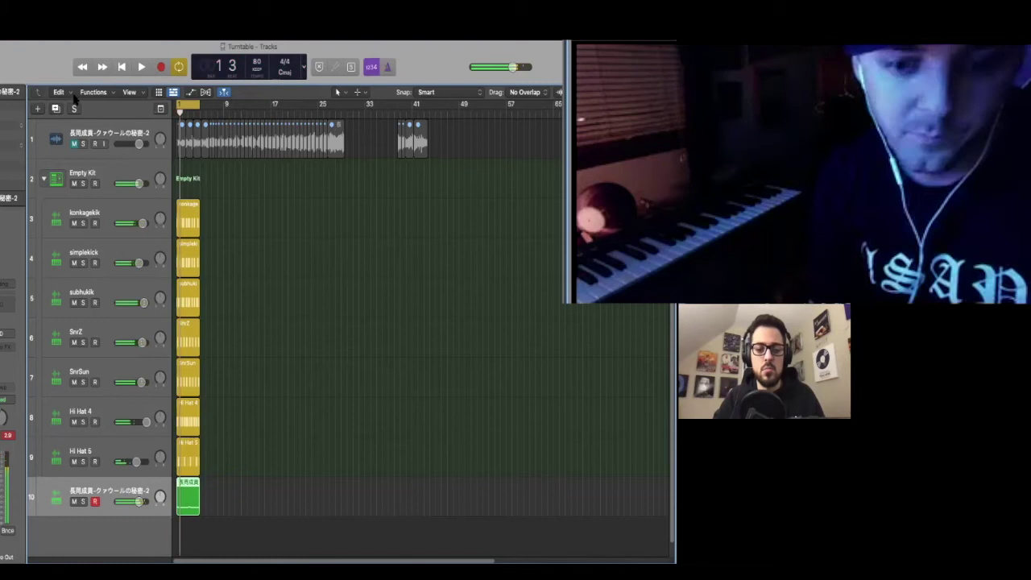
# - Duplicate the Sampler track with its instrument and move the recorded four-bar region to bar 17
pyautogui.press('super+d')
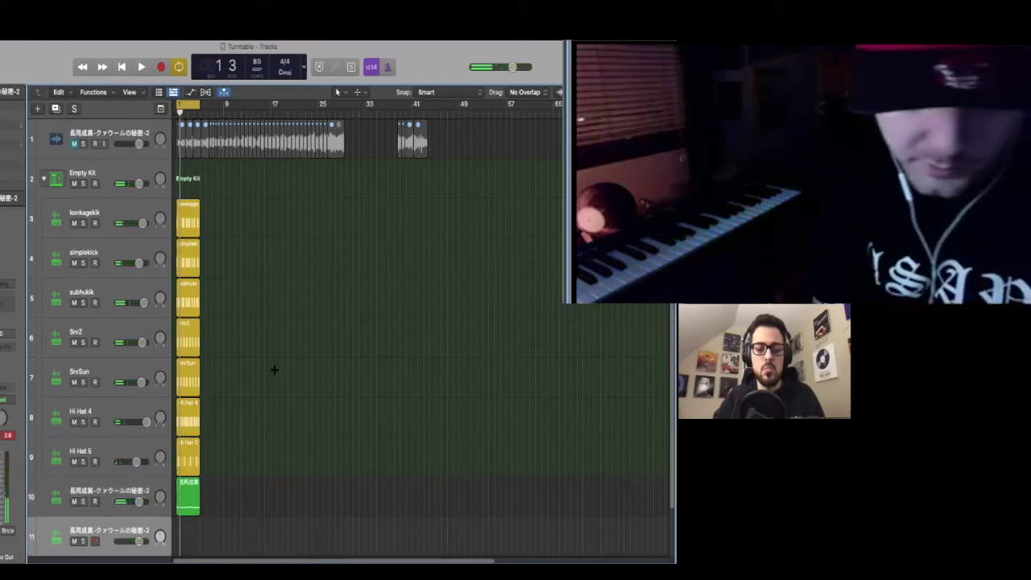
pyautogui.moveTo(193, 495); pyautogui.dragTo(285, 494)
# - Extend all seven drum loops to bar 17 and start playback for rehearsing the next part
pyautogui.moveTo(229, 482)
pyautogui.mouseDown()
pyautogui.moveTo(195, 423)
pyautogui.moveTo(184, 207)
pyautogui.moveTo(274, 209)
pyautogui.mouseUp()
pyautogui.press('space')
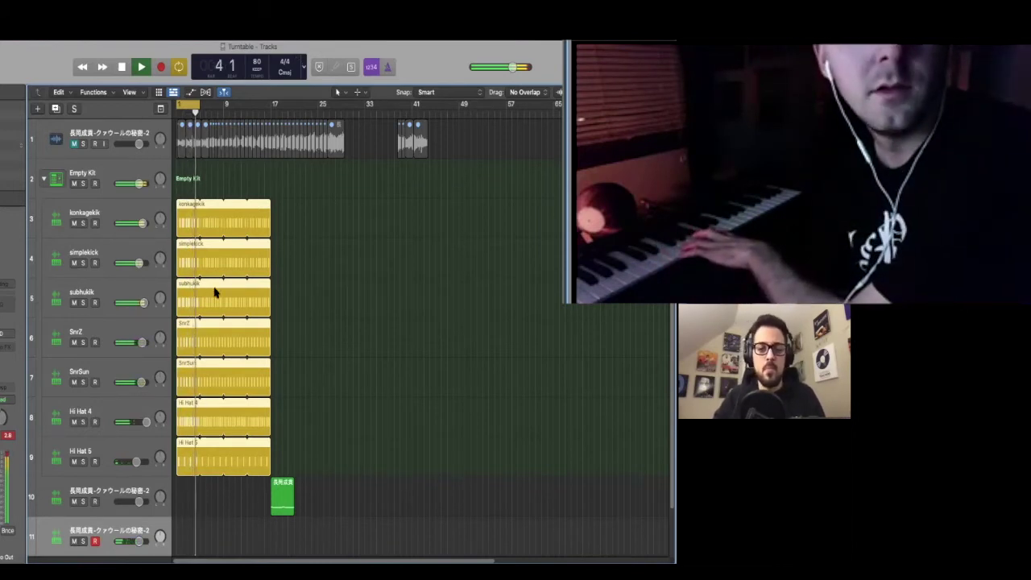
# - Try recording a take on the duplicated Sampler track within the four-bar cycle and undo it
pyautogui.click(121, 67)
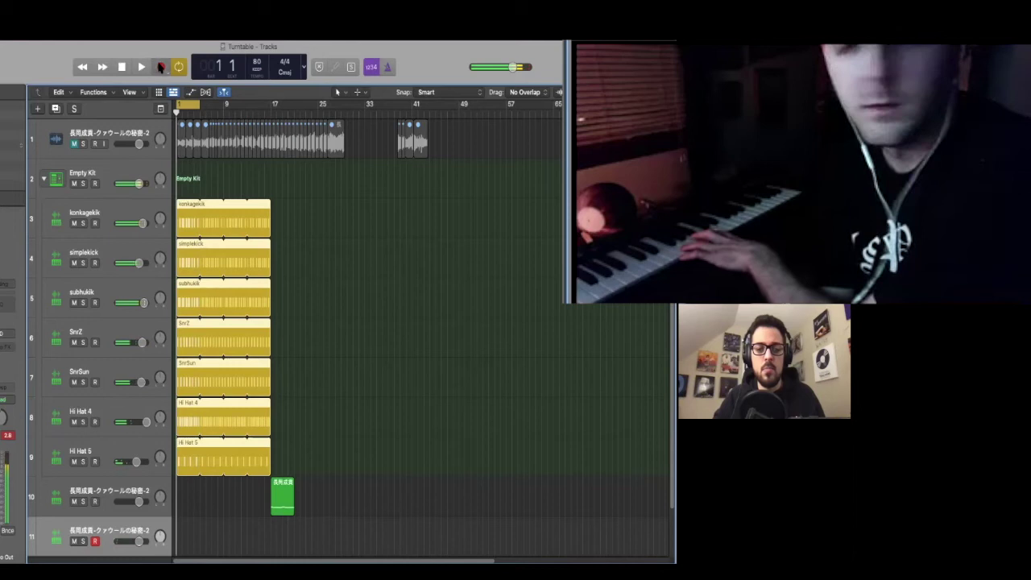
pyautogui.click(160, 67)
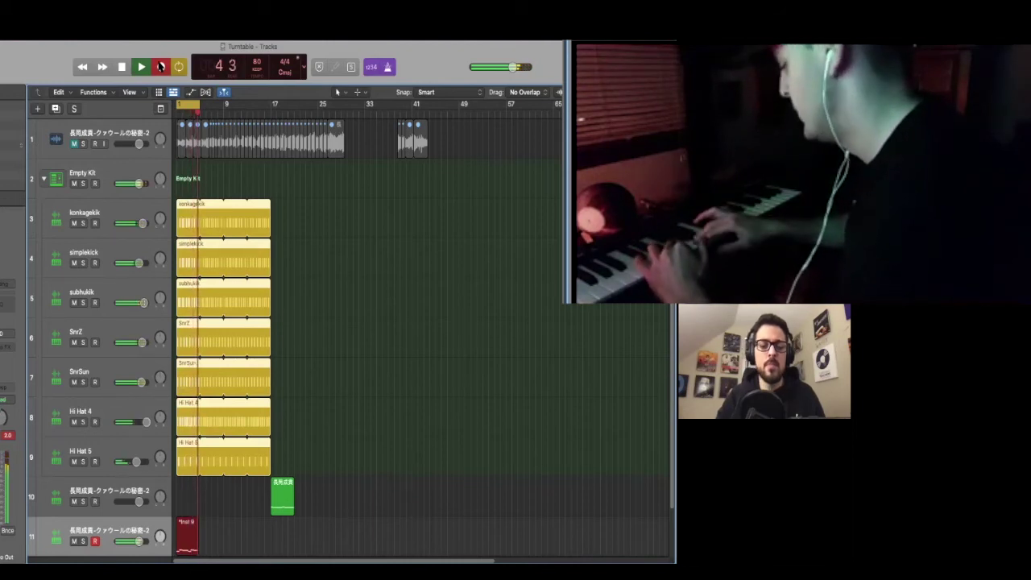
pyautogui.press('space')
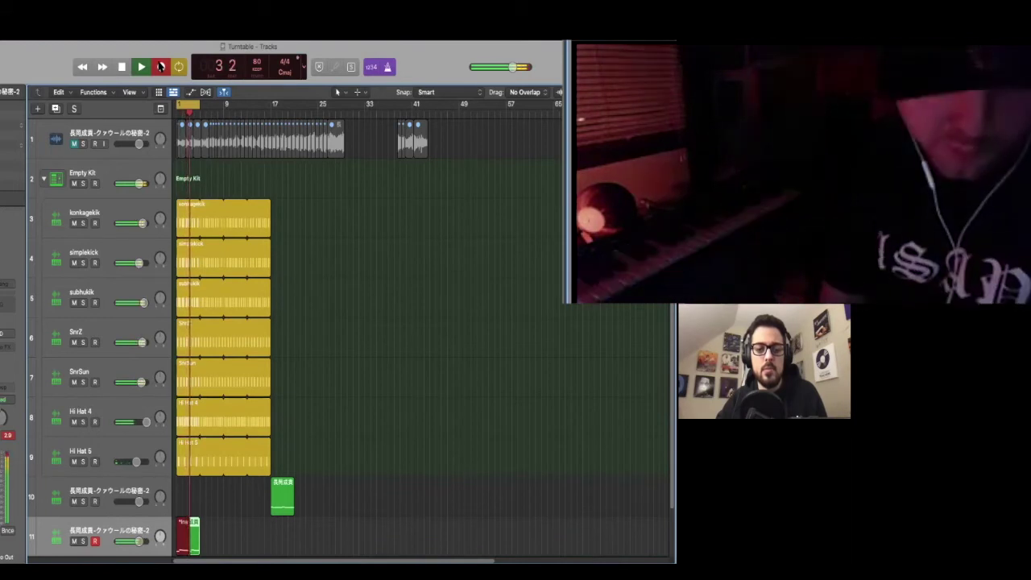
pyautogui.press('space')
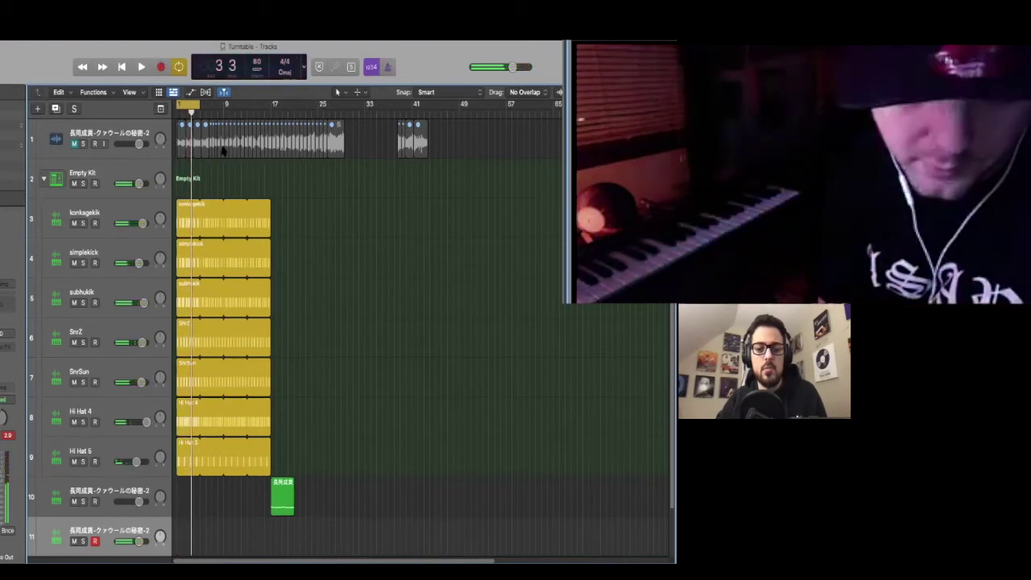
pyautogui.press('super+z')
# - Extend the cycle range to bar 17 and record a new take on the duplicated Sampler track from bar 1
pyautogui.moveTo(206, 113); pyautogui.dragTo(270, 104)
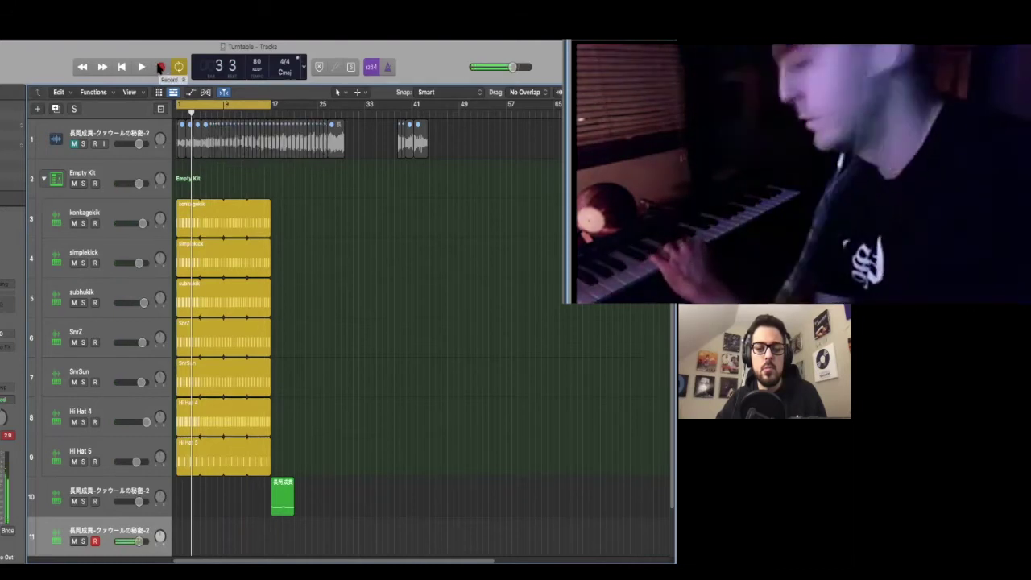
pyautogui.click(160, 67)
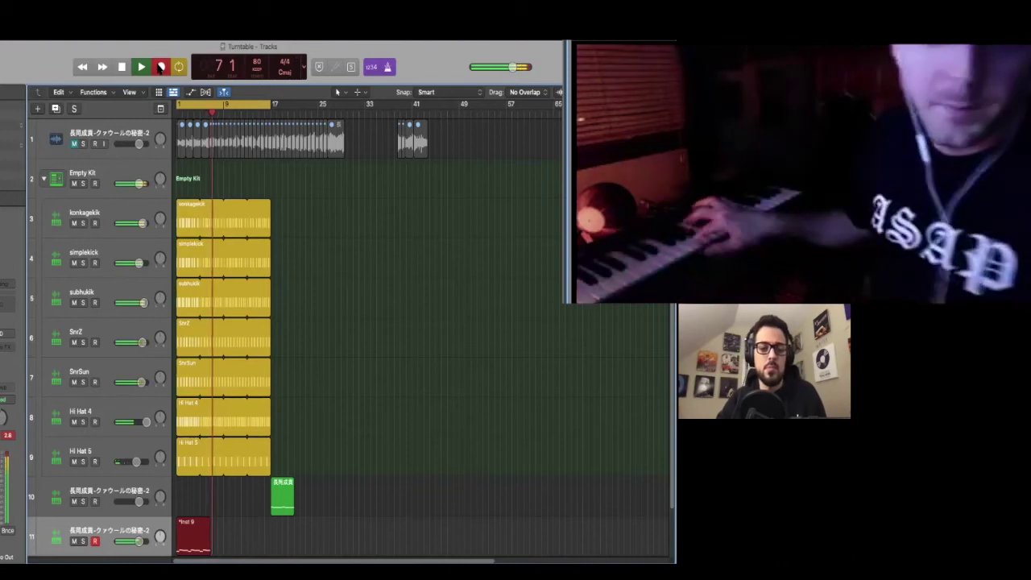
pyautogui.press('space')
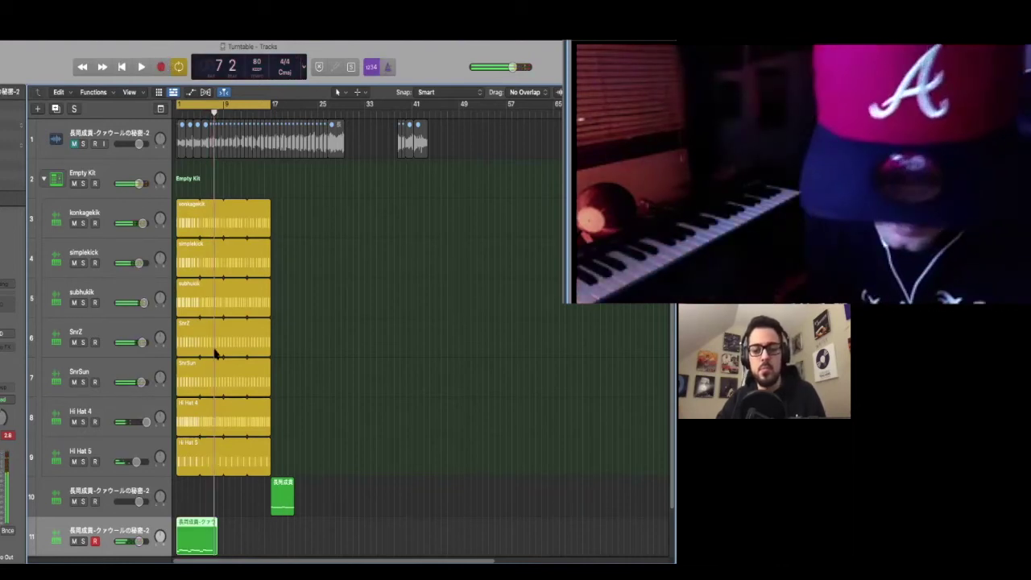
# - Trim the new take to its first two bars and move it to bar 21 on the same track
pyautogui.moveTo(182, 550); pyautogui.dragTo(186, 525)
pyautogui.press('space')
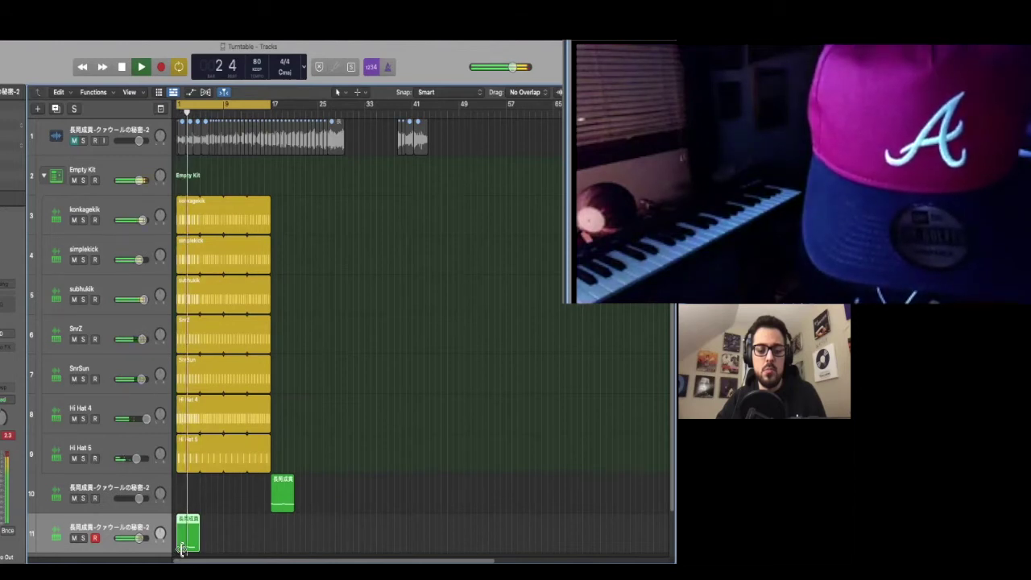
pyautogui.moveTo(182, 549)
pyautogui.mouseDown()
pyautogui.moveTo(188, 535)
pyautogui.moveTo(178, 539)
pyautogui.mouseUp()
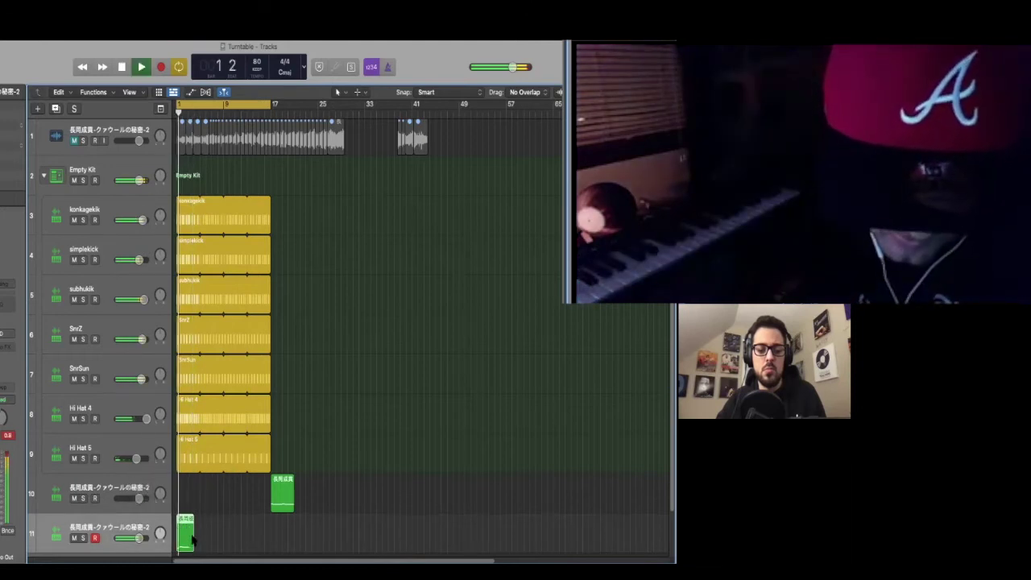
pyautogui.moveTo(191, 546); pyautogui.dragTo(187, 535)
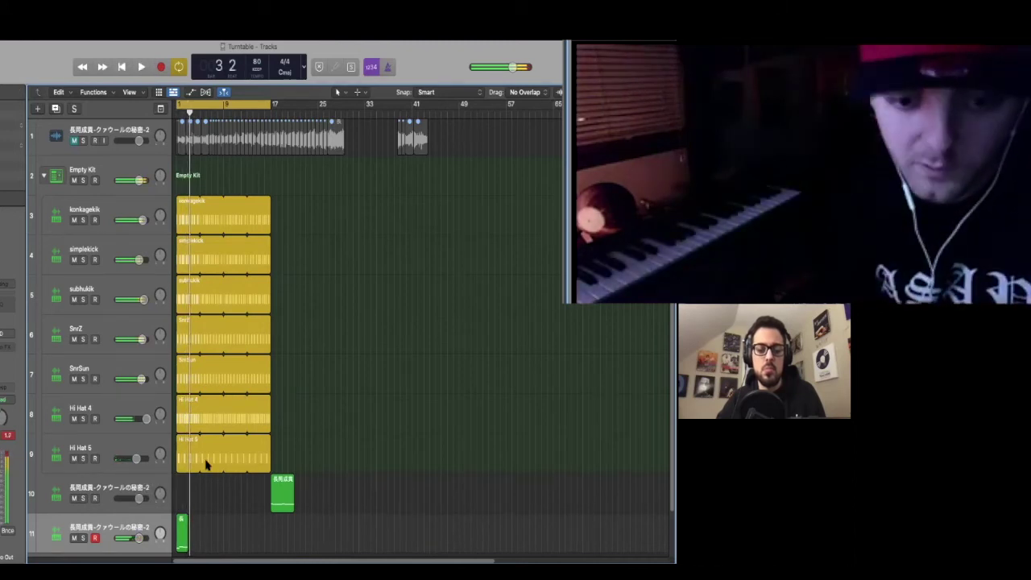
pyautogui.press('Return')
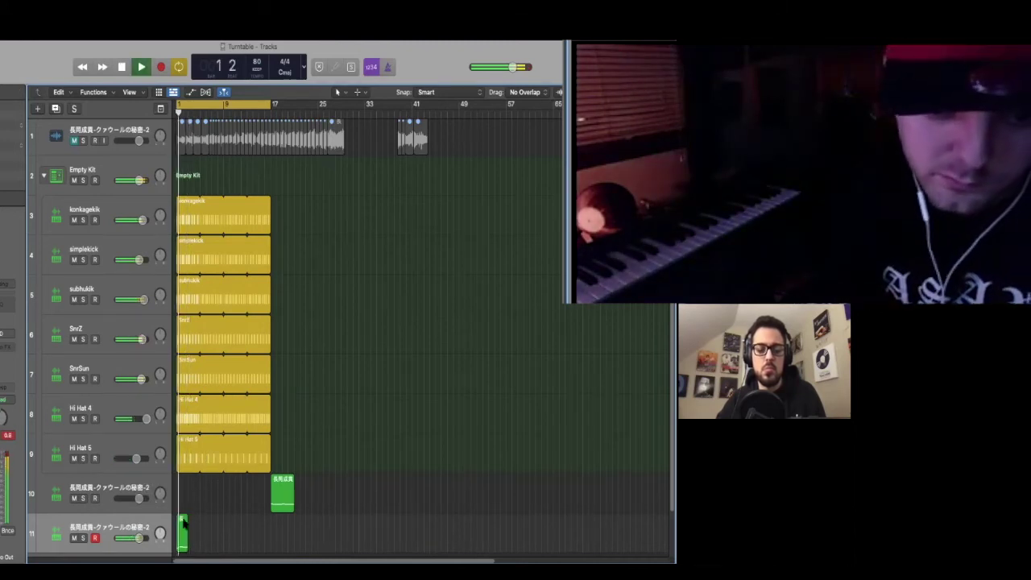
pyautogui.moveTo(182, 523); pyautogui.dragTo(301, 524)
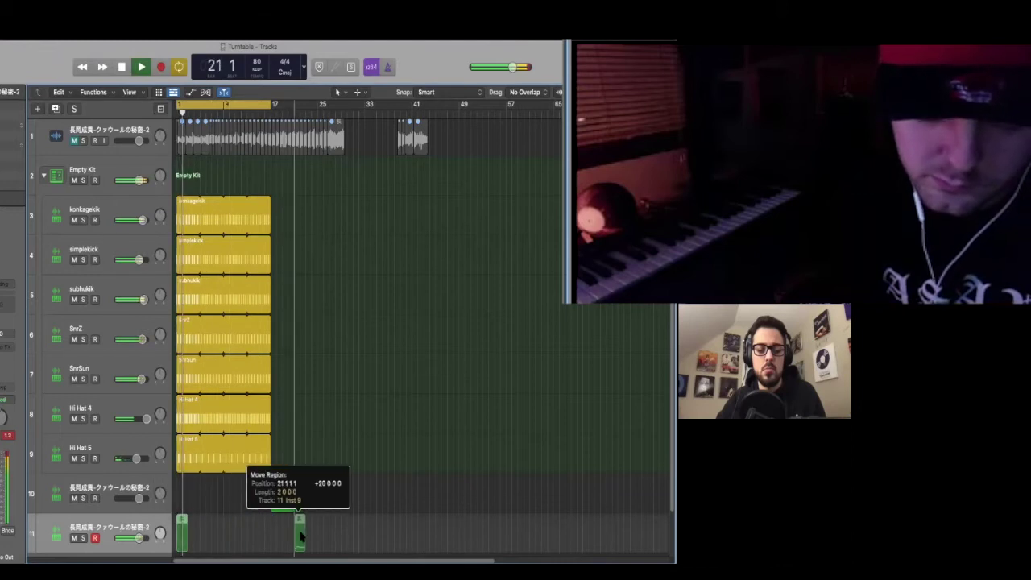
pyautogui.press('space')
pyautogui.press('space')
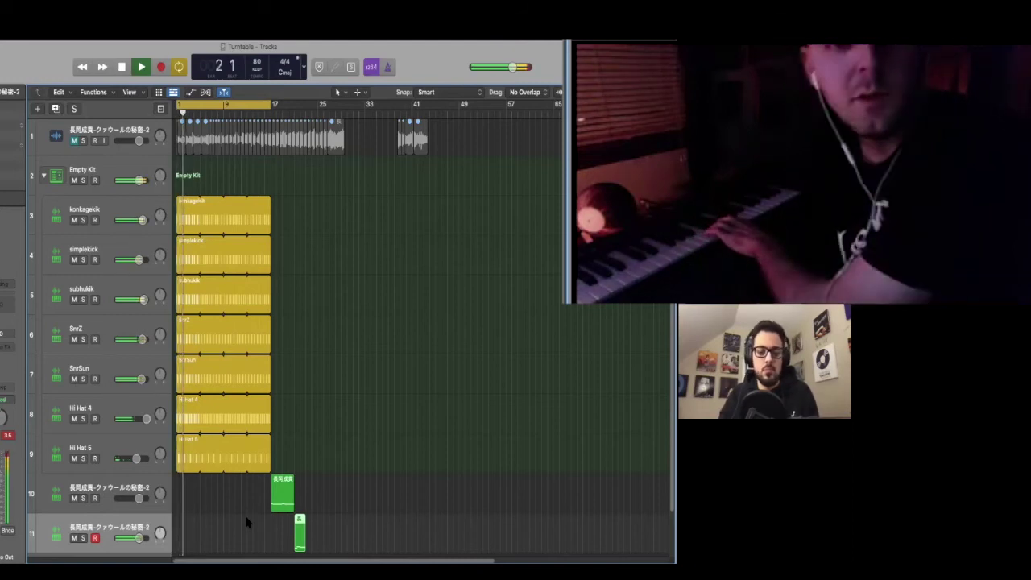
# - Record another take on the duplicated Sampler track from bar 1, trim it to end at bar 9, and play it back
pyautogui.click(123, 69)
pyautogui.click(122, 68)
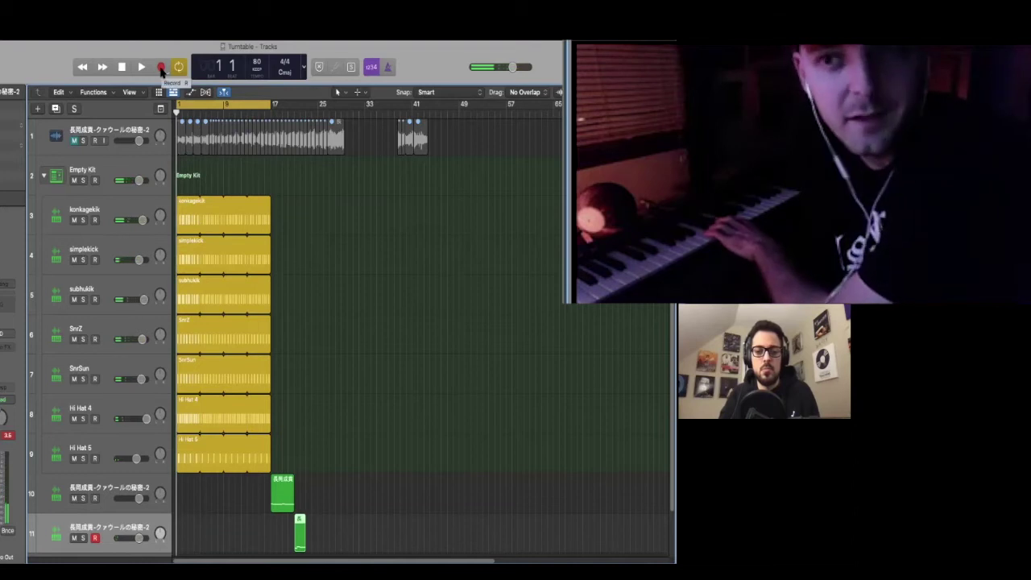
pyautogui.click(160, 68)
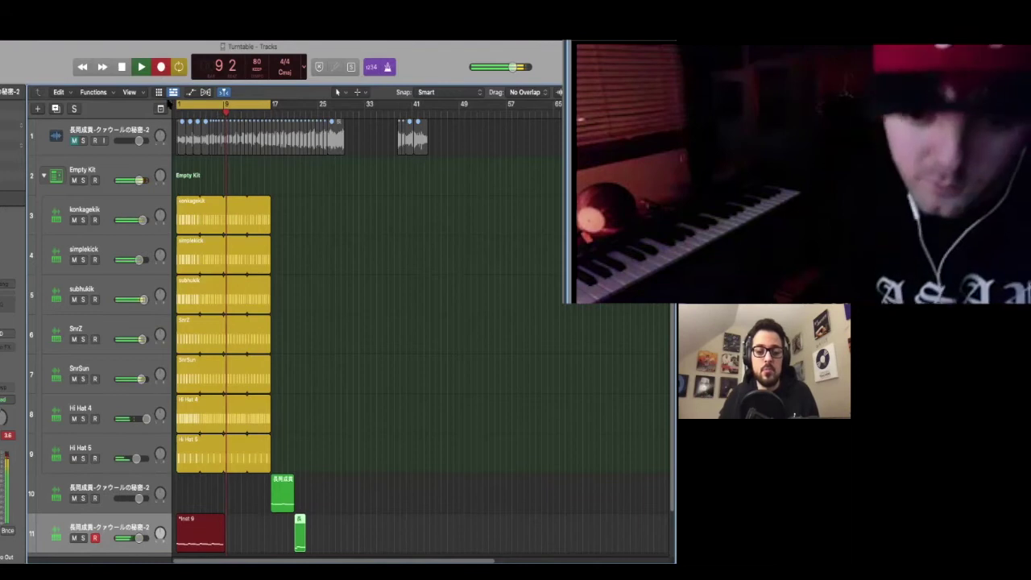
pyautogui.press('space')
pyautogui.moveTo(229, 541); pyautogui.dragTo(223, 541)
pyautogui.press('space')
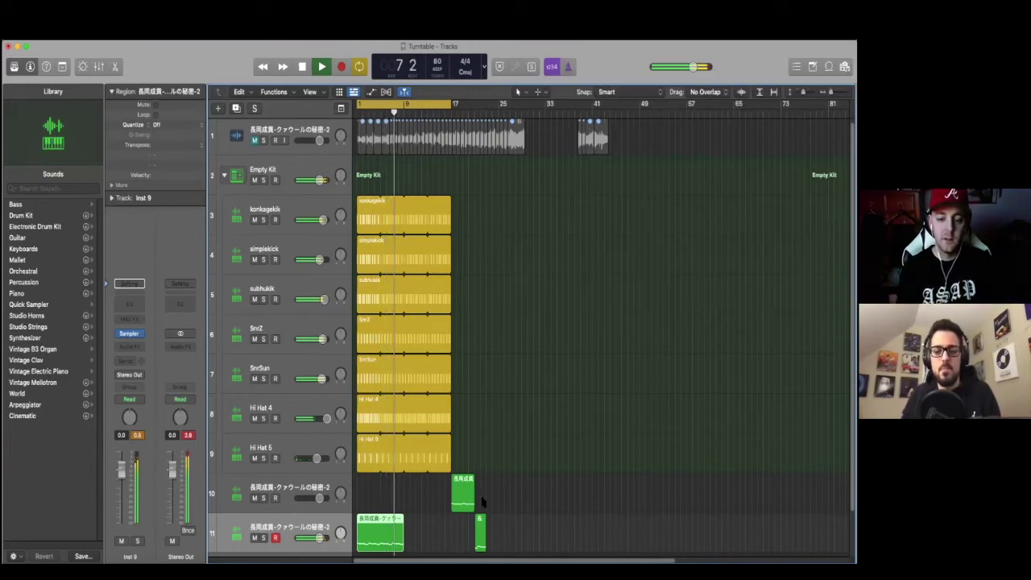
# - Move the two-bar region to bar 9 on the original Sampler track and loop it to bar 17
pyautogui.moveTo(479, 531); pyautogui.dragTo(410, 492)
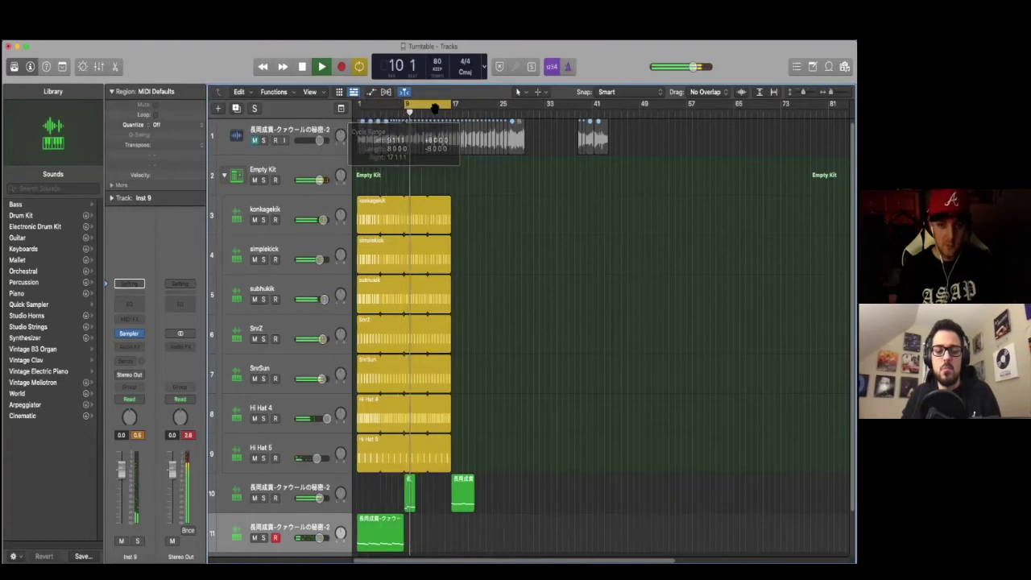
pyautogui.moveTo(425, 481); pyautogui.dragTo(451, 491)
# - Loop the Sampler region at bar 17 and all seven drum parts so they end at bar 25
pyautogui.moveTo(471, 449); pyautogui.dragTo(504, 203)
pyautogui.moveTo(474, 482); pyautogui.dragTo(502, 481)
pyautogui.click(536, 396)
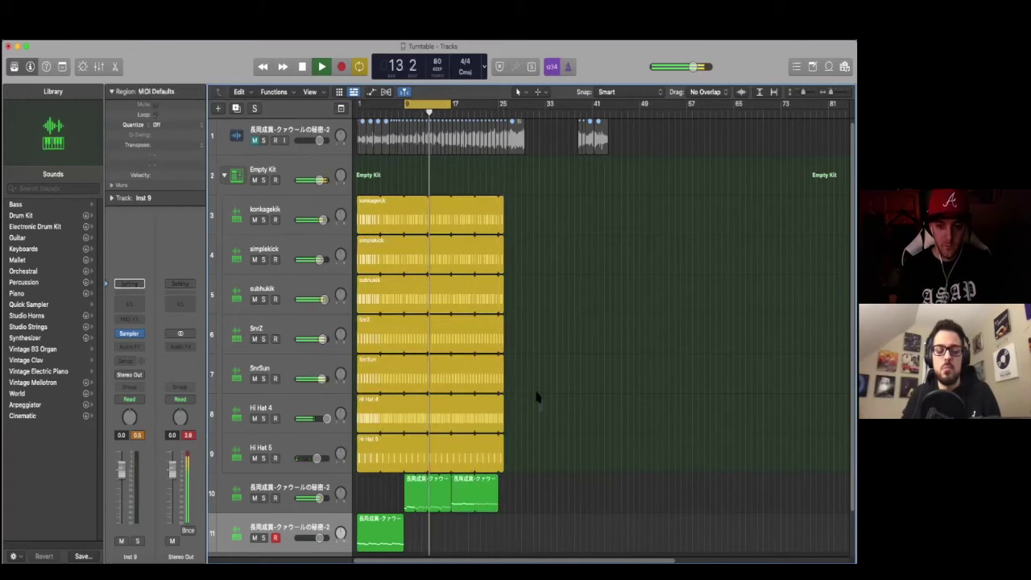
pyautogui.moveTo(522, 447); pyautogui.dragTo(497, 200)
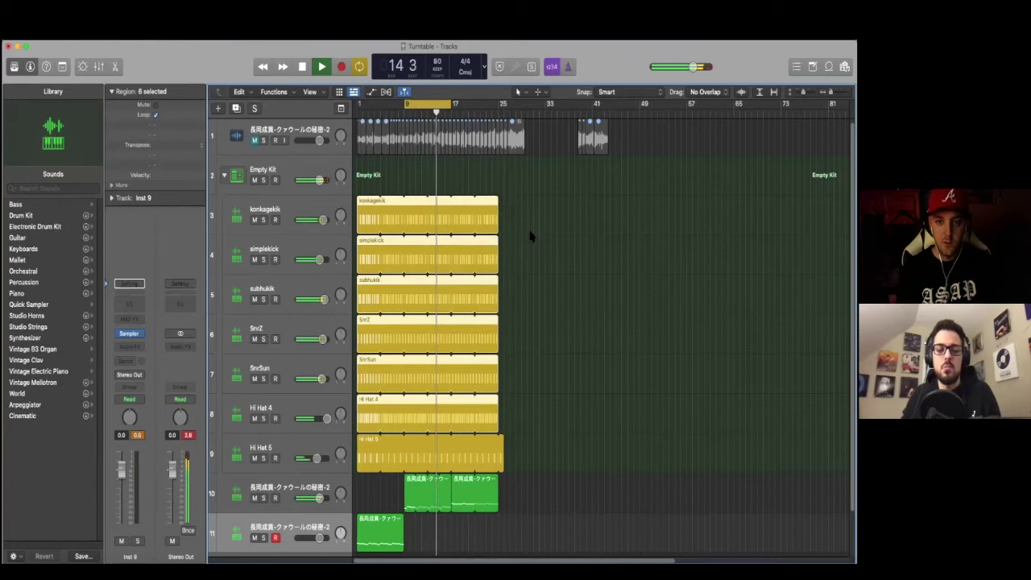
pyautogui.click(496, 467)
pyautogui.moveTo(499, 463); pyautogui.dragTo(498, 461)
pyautogui.click(527, 448)
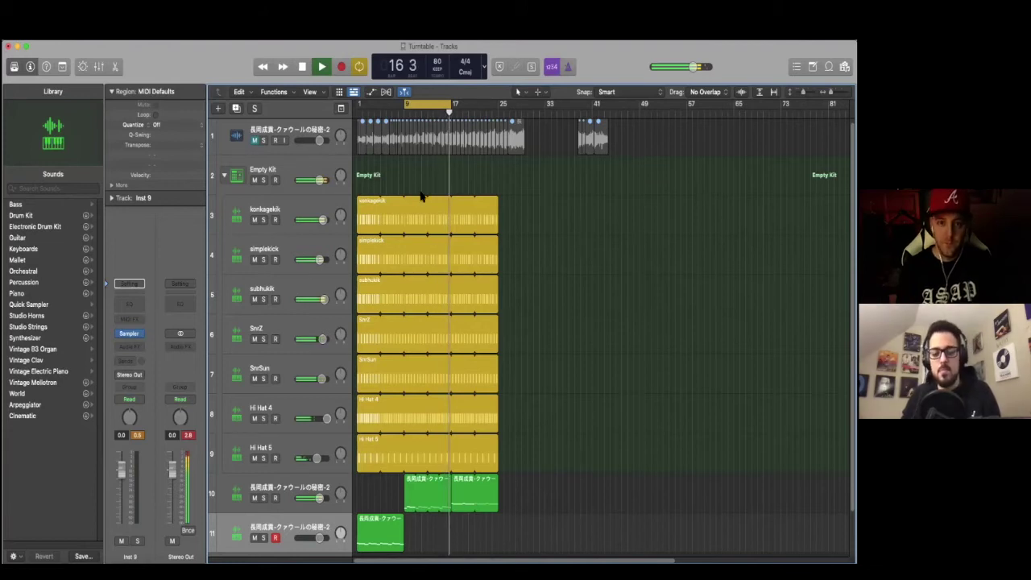
# - Play past bar 17 with cycle mode off, and set the active cycle range to bars 9 through 25
pyautogui.click(426, 107)
pyautogui.click(452, 108)
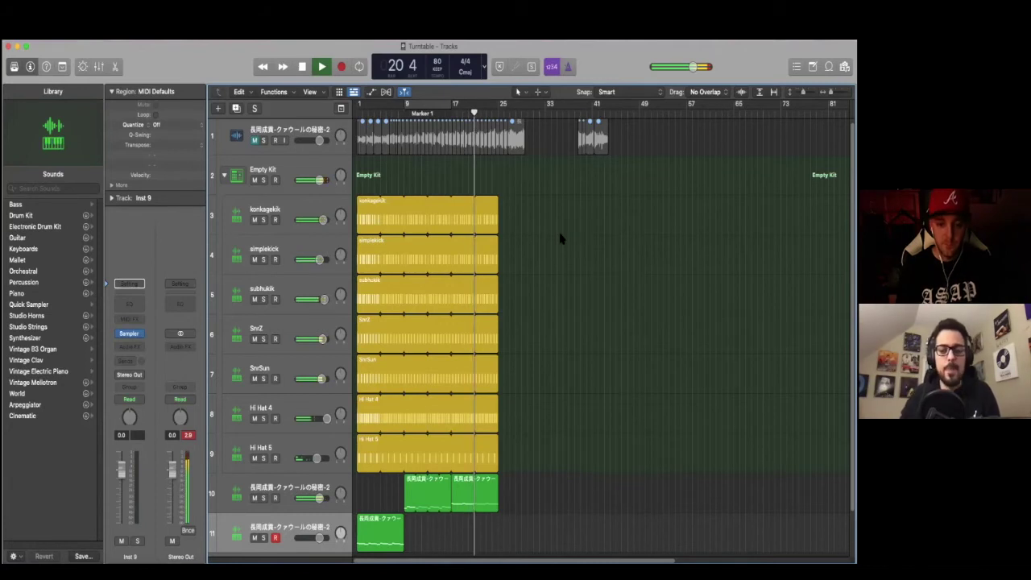
pyautogui.click(418, 106)
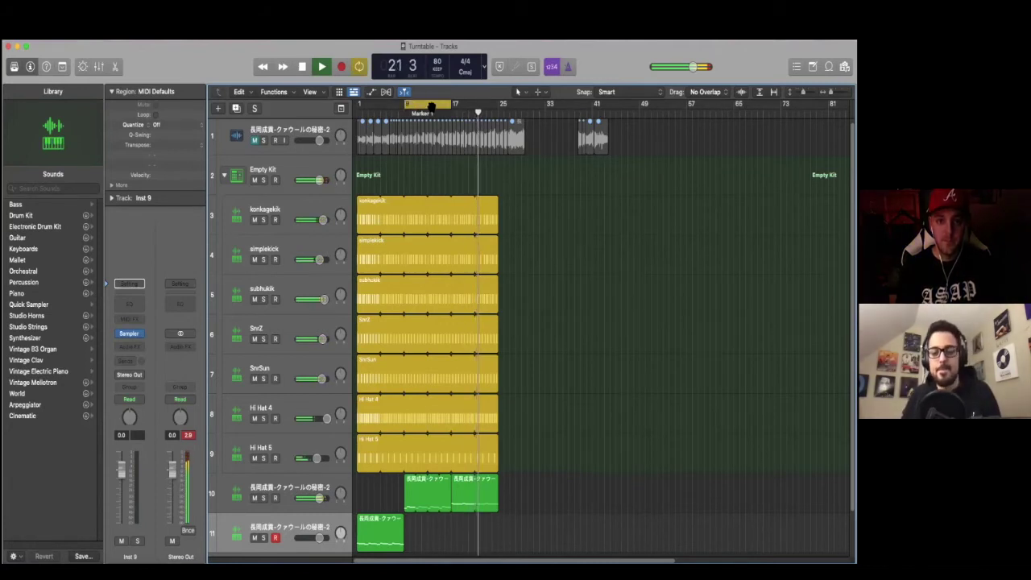
pyautogui.moveTo(449, 104); pyautogui.dragTo(501, 100)
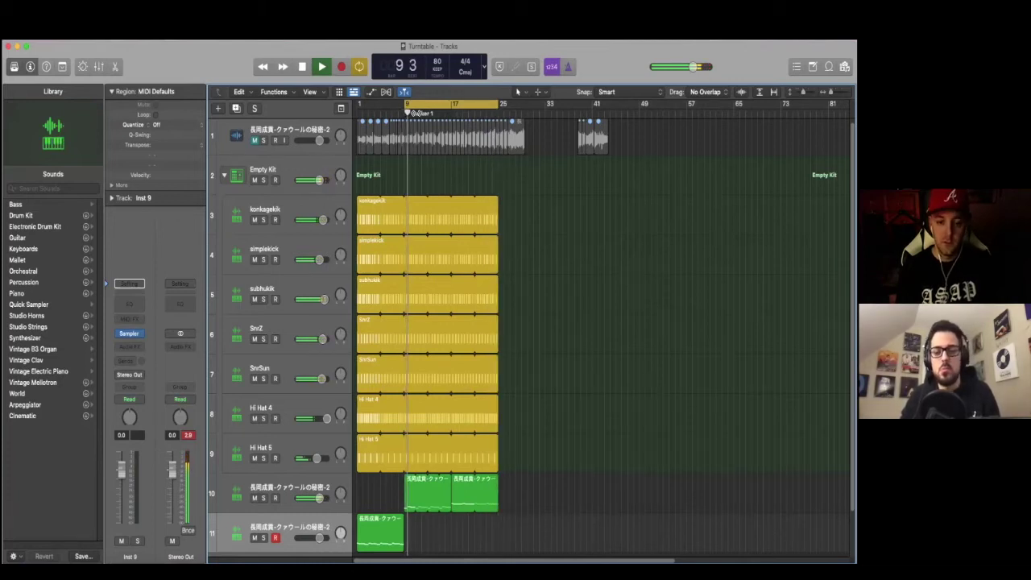
# - Audition the arrangement from bar 1 and again from bar 9 by shifting the start of the cycle range
pyautogui.moveTo(407, 103); pyautogui.dragTo(348, 107)
pyautogui.click(360, 107)
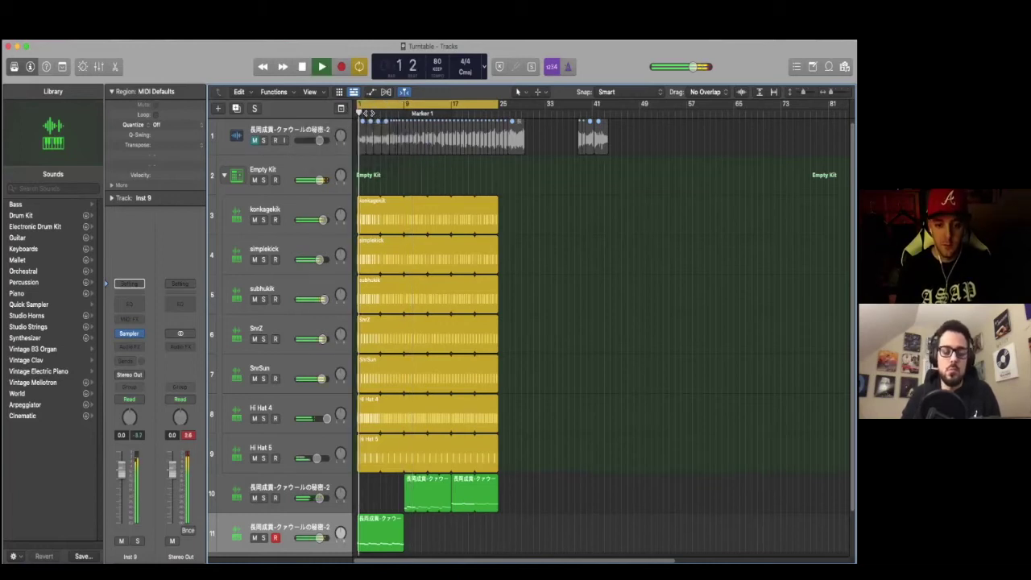
pyautogui.moveTo(361, 106); pyautogui.dragTo(405, 103)
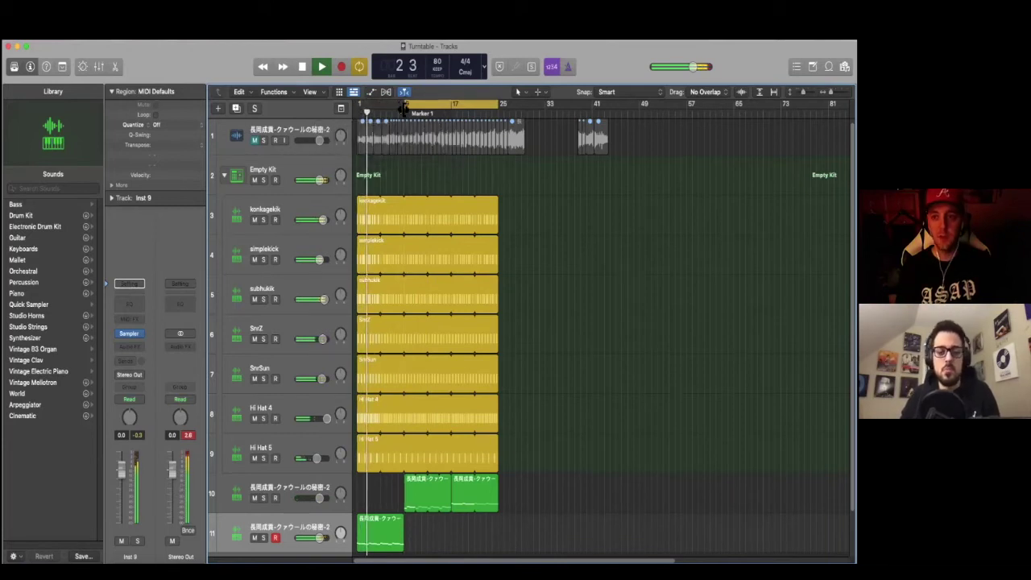
pyautogui.press('space')
pyautogui.press('space')
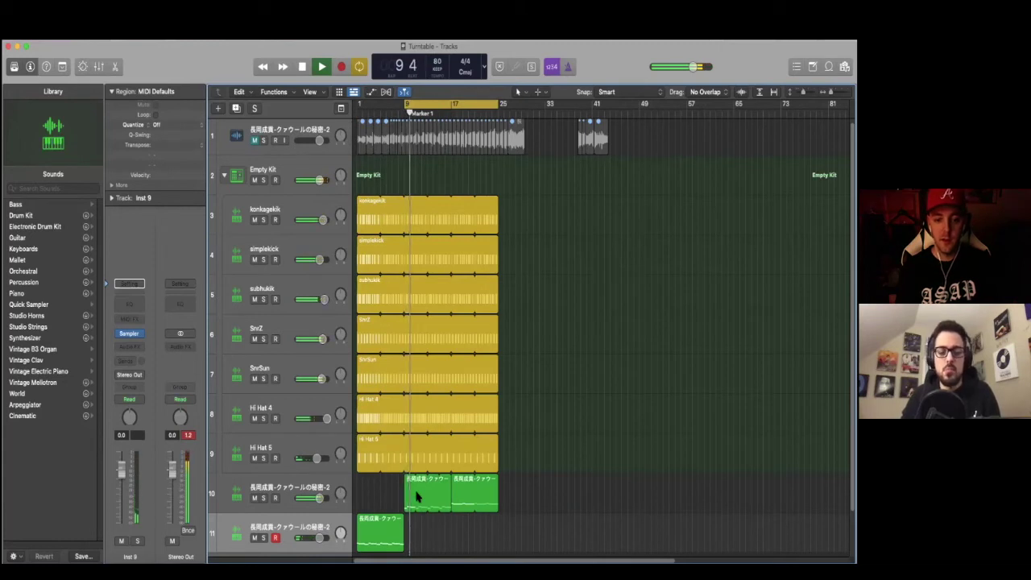
# - Audition bars 17 through 25 in the cycle range, and shift the range to bars 9 through 17
pyautogui.moveTo(410, 102); pyautogui.dragTo(451, 101)
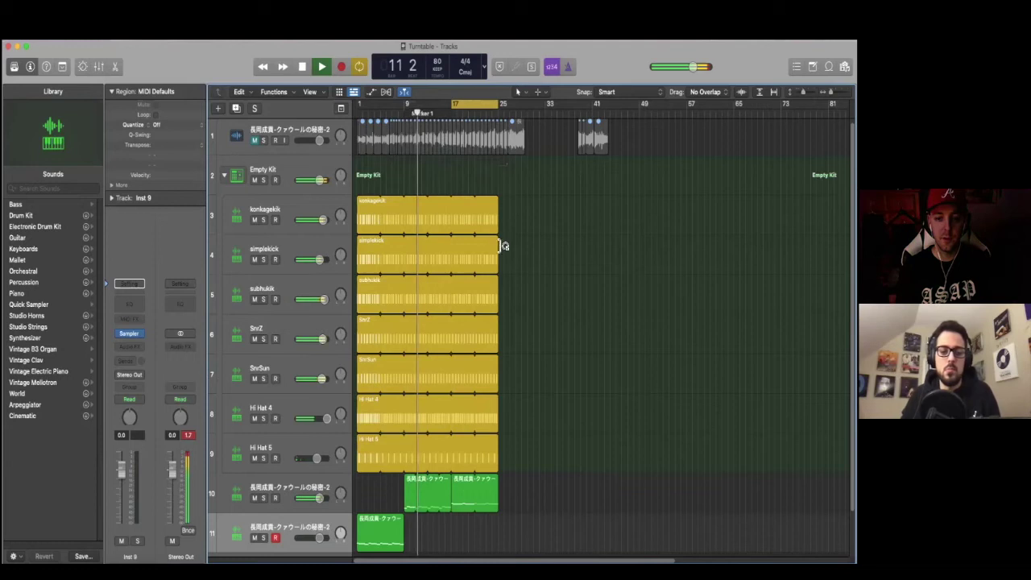
pyautogui.press('space')
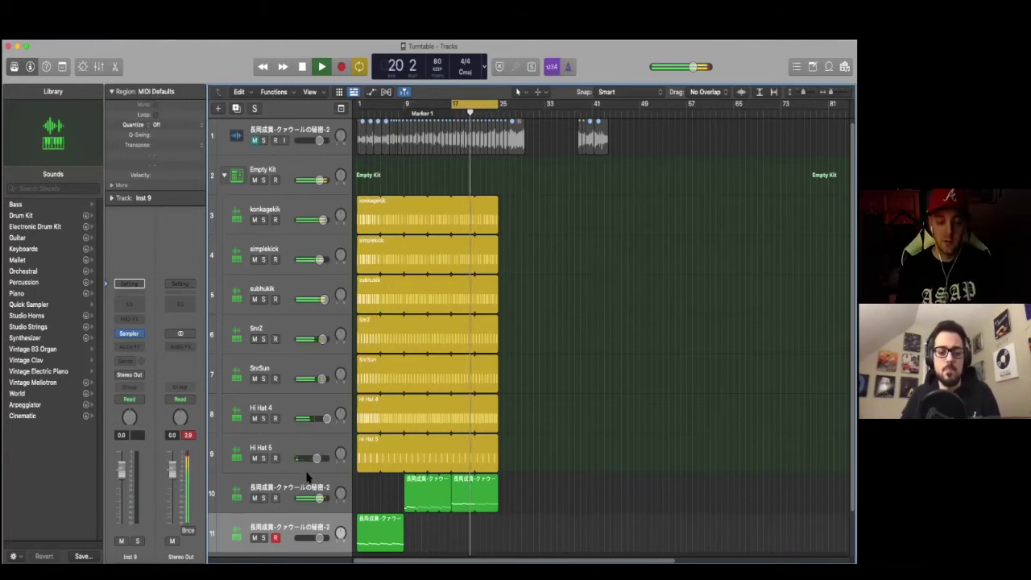
pyautogui.moveTo(458, 105); pyautogui.dragTo(415, 105)
# - Move the seven drum regions to start at bar 17 and trim their loops to end at bar 25
pyautogui.moveTo(517, 449); pyautogui.dragTo(461, 203)
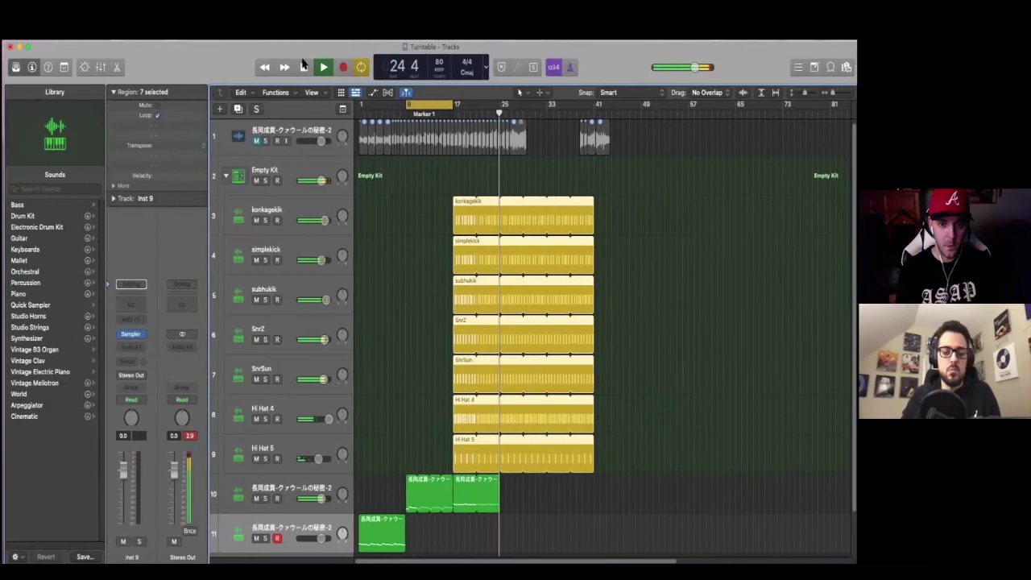
pyautogui.press('space')
pyautogui.click(624, 450)
pyautogui.moveTo(624, 449); pyautogui.dragTo(498, 202)
pyautogui.click(396, 223)
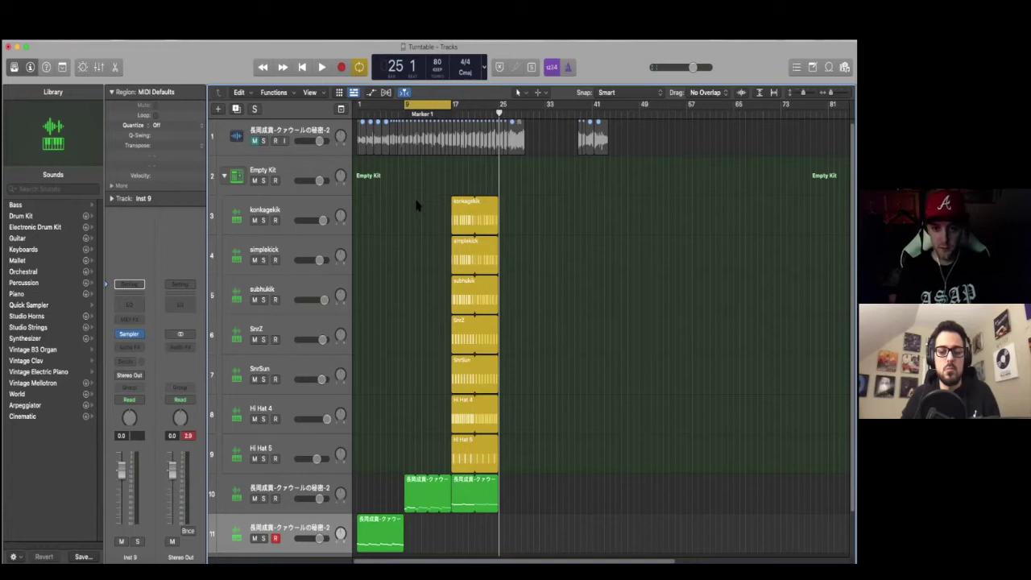
# - Copy the konkagekik, simplekick and subhukik regions to bar 1 and play them with the cycle range on bars 1 through 9
pyautogui.moveTo(439, 208); pyautogui.dragTo(464, 209)
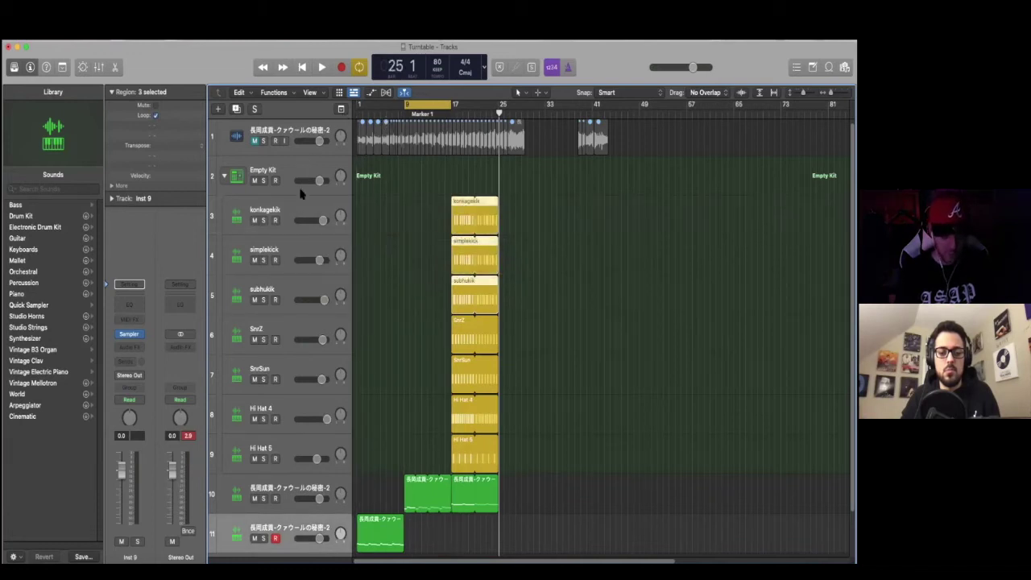
pyautogui.click(297, 204)
pyautogui.click(302, 68)
pyautogui.press('super+v')
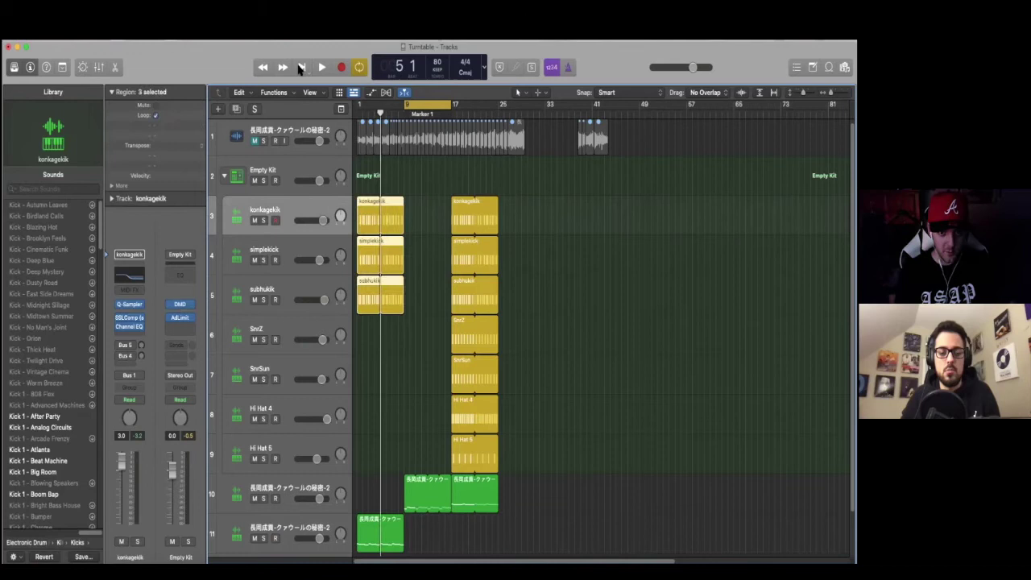
pyautogui.moveTo(412, 104); pyautogui.dragTo(363, 103)
pyautogui.press('space')
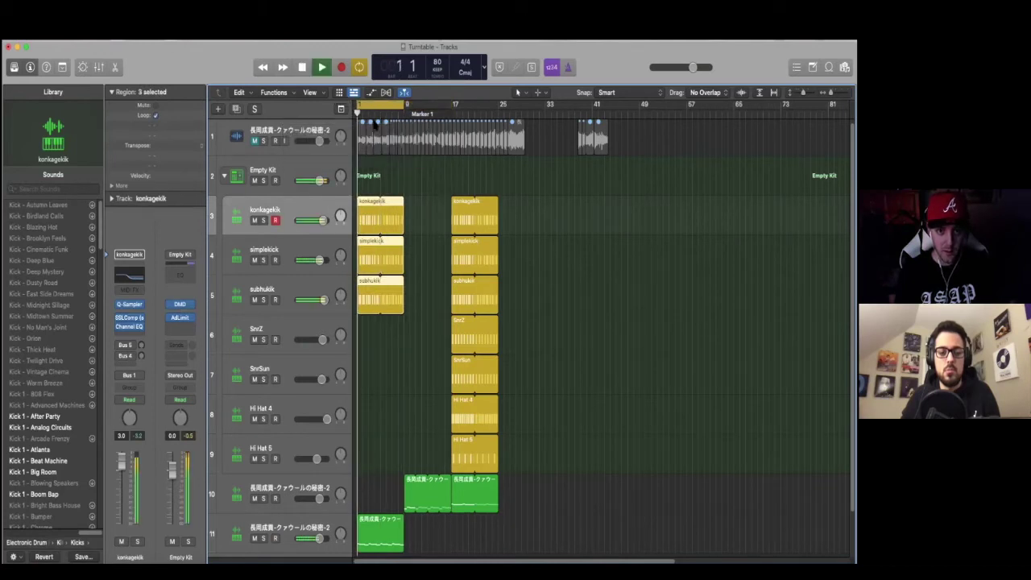
pyautogui.click(421, 288)
pyautogui.scroll(-2, 420, 288)
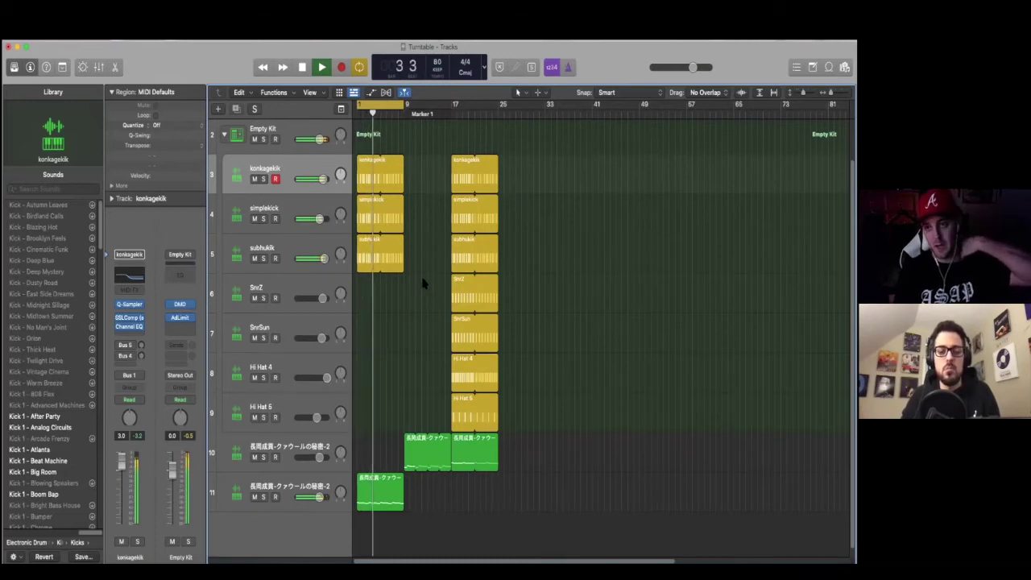
# - Try looping the three kick regions at bar 1 out to bar 17, and trim them back to bar 9
pyautogui.moveTo(422, 282); pyautogui.dragTo(451, 168)
pyautogui.click(425, 304)
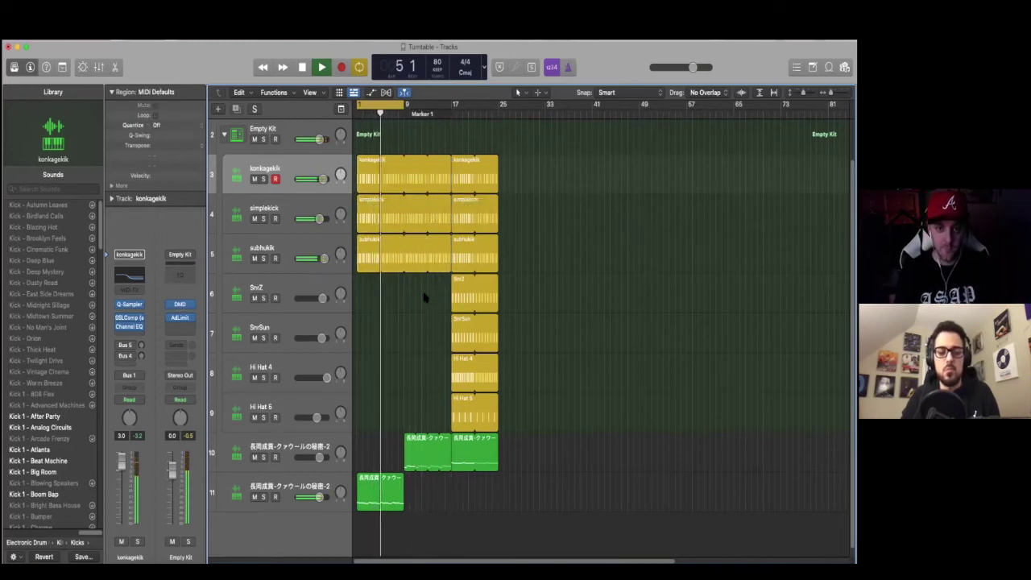
pyautogui.click(405, 106)
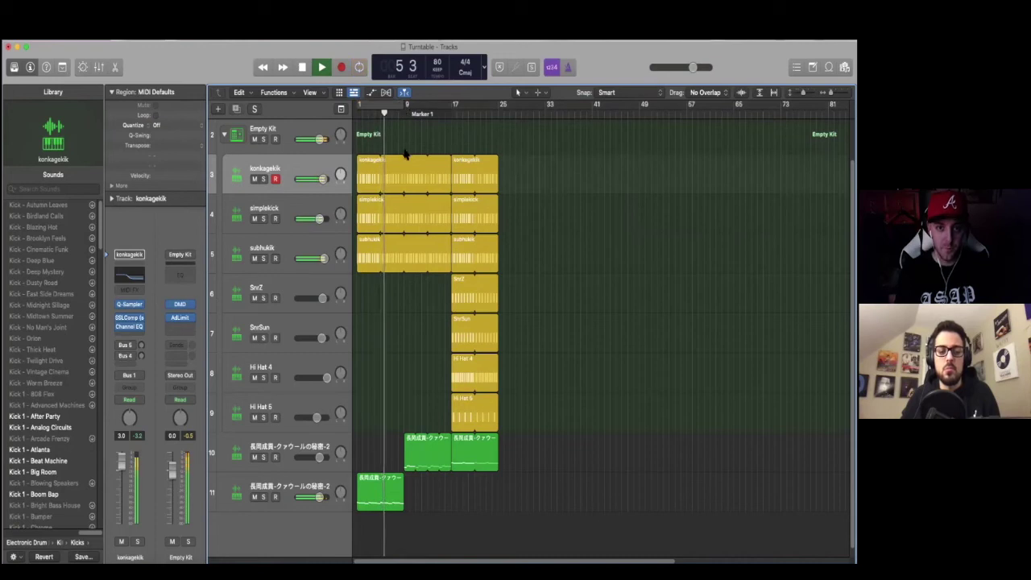
pyautogui.moveTo(430, 288); pyautogui.dragTo(404, 168)
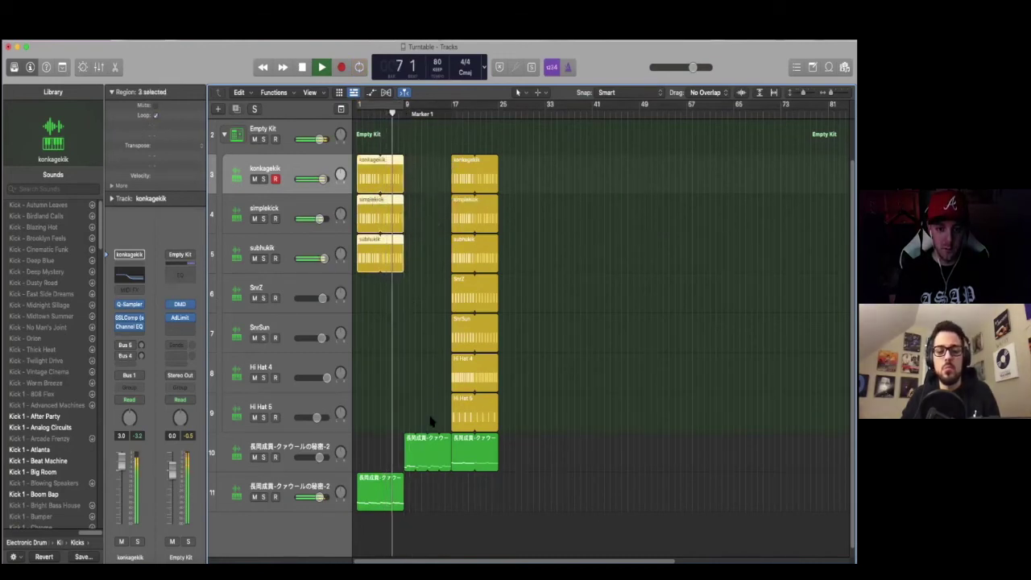
# - Move the Sampler region at bar 9 out to about bar 31, and shift all regions at bar 17 to bar 9
pyautogui.moveTo(427, 449); pyautogui.dragTo(556, 451)
pyautogui.moveTo(493, 463); pyautogui.dragTo(412, 167)
pyautogui.click(478, 198)
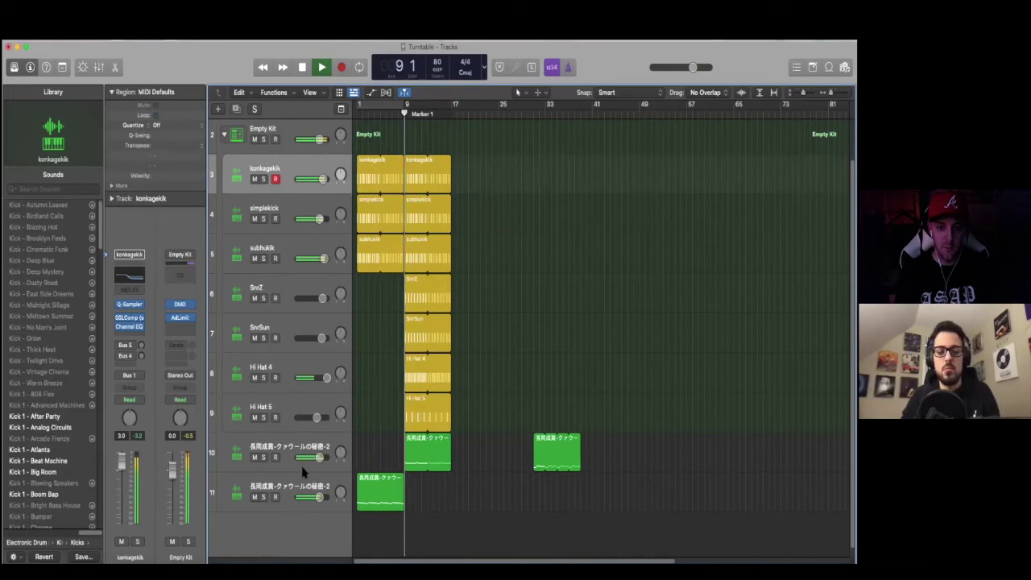
# - Move the lowest Sampler track above the Empty Kit stack and cycle playback over bars 9 through 17
pyautogui.moveTo(299, 488); pyautogui.dragTo(307, 133)
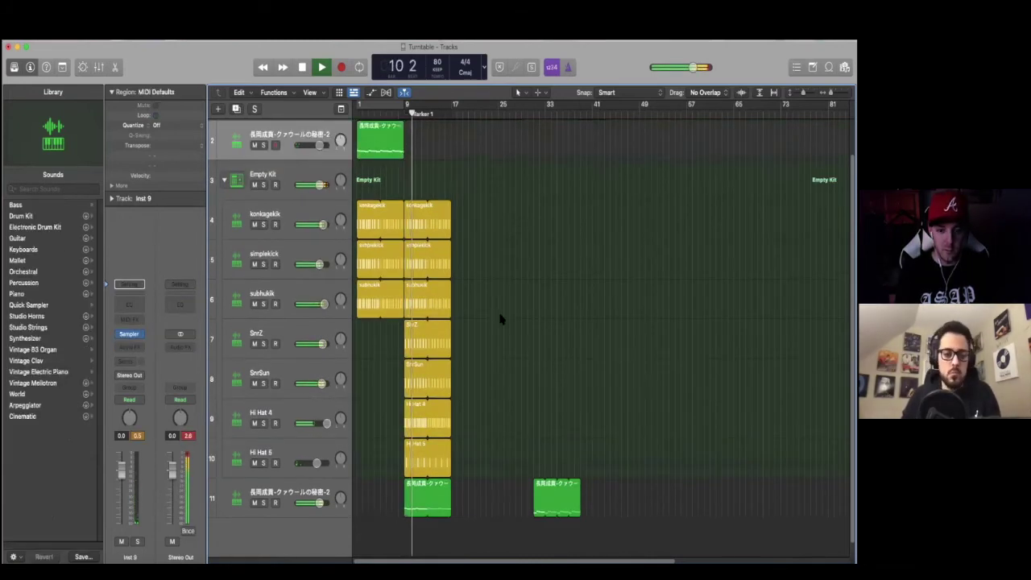
pyautogui.moveTo(384, 105); pyautogui.dragTo(431, 106)
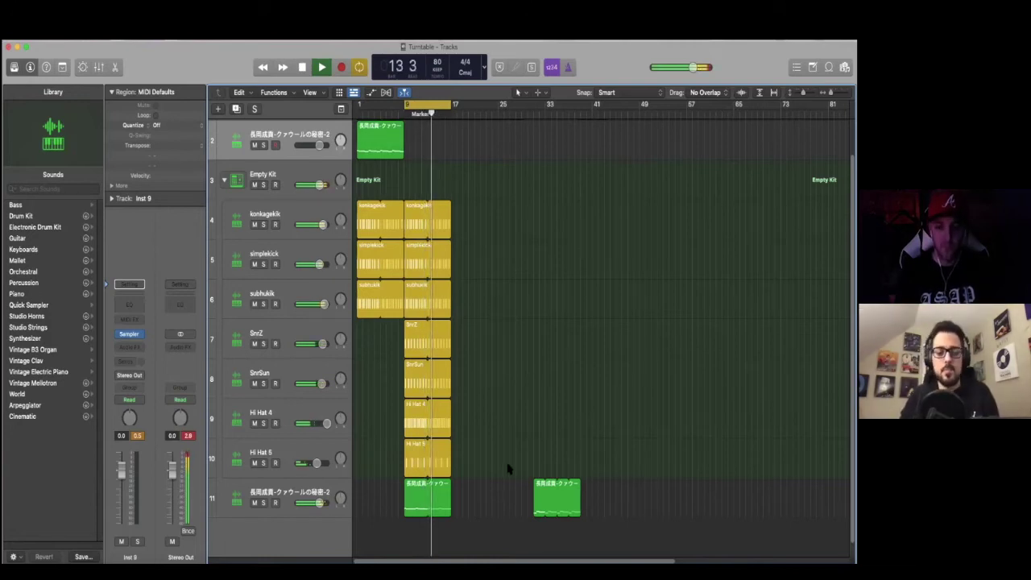
# - Move the spare Sampler region to bar 57, and loop the eight regions starting at bar 9 out to bar 25
pyautogui.moveTo(534, 487); pyautogui.dragTo(687, 488)
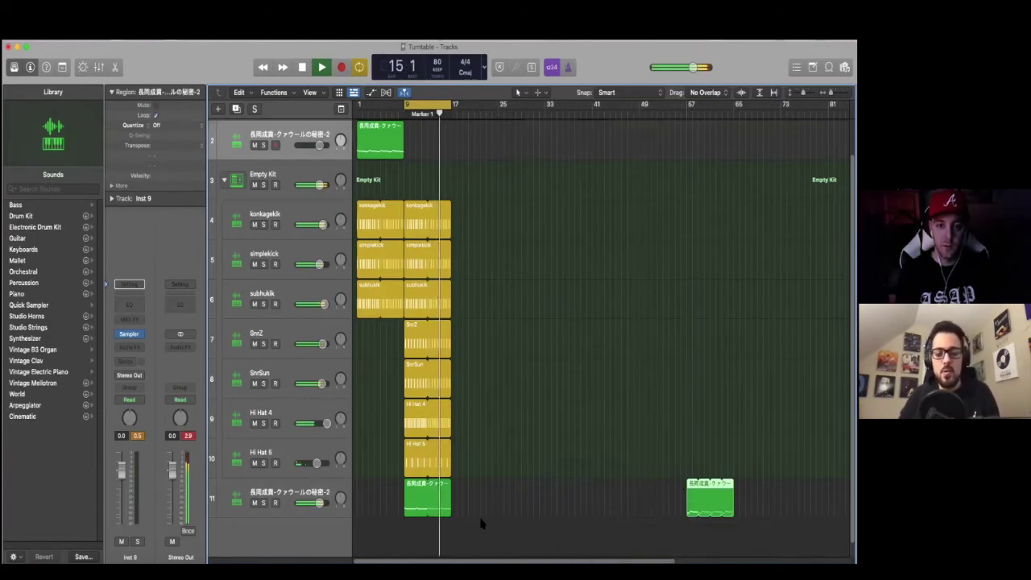
pyautogui.moveTo(482, 528); pyautogui.dragTo(496, 206)
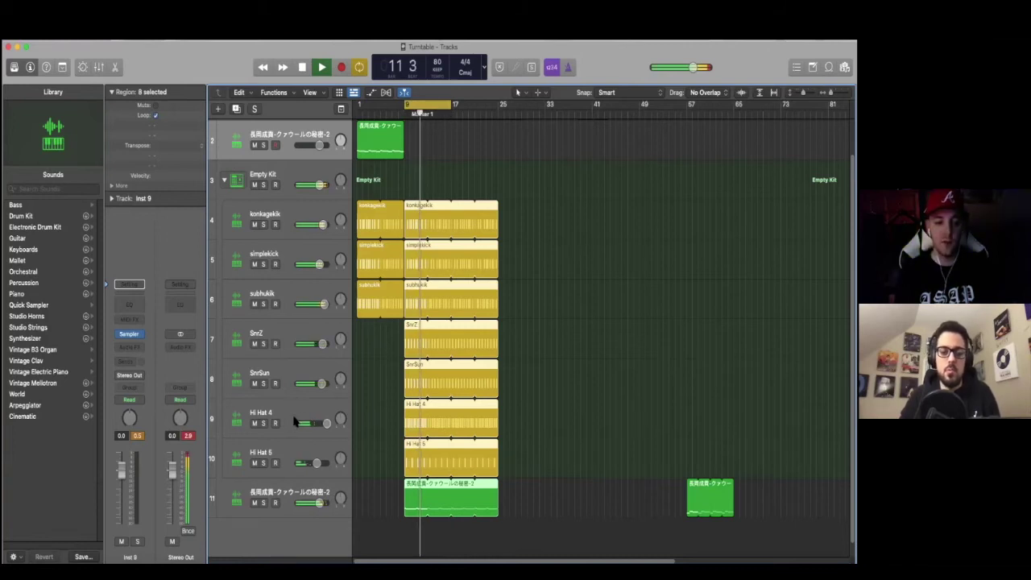
# - Insert the stereo SSLComp compressor on the Sampler track below the drums
pyautogui.click(290, 497)
pyautogui.click(376, 501)
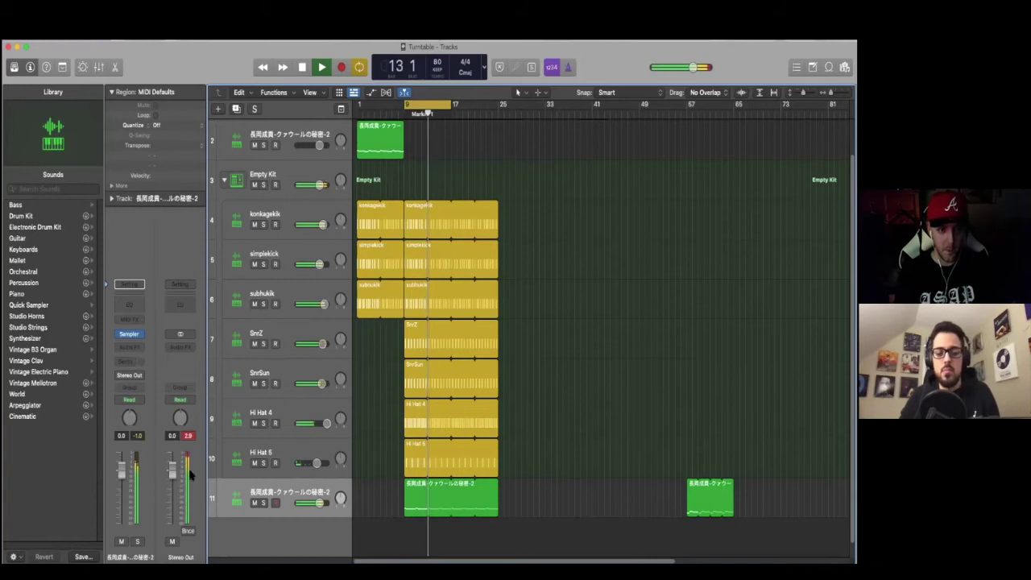
pyautogui.click(139, 346)
pyautogui.moveTo(153, 378)
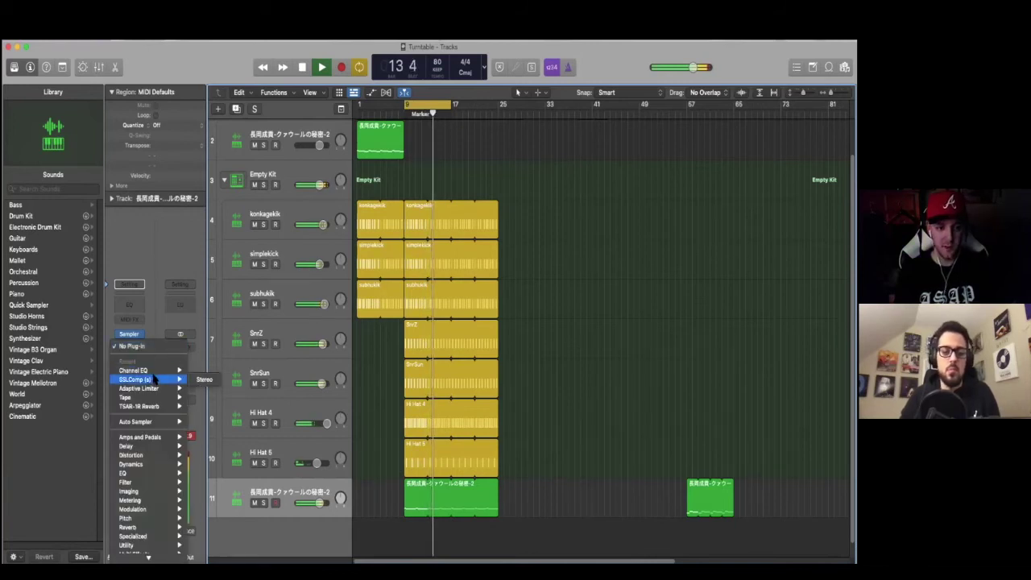
pyautogui.click(203, 379)
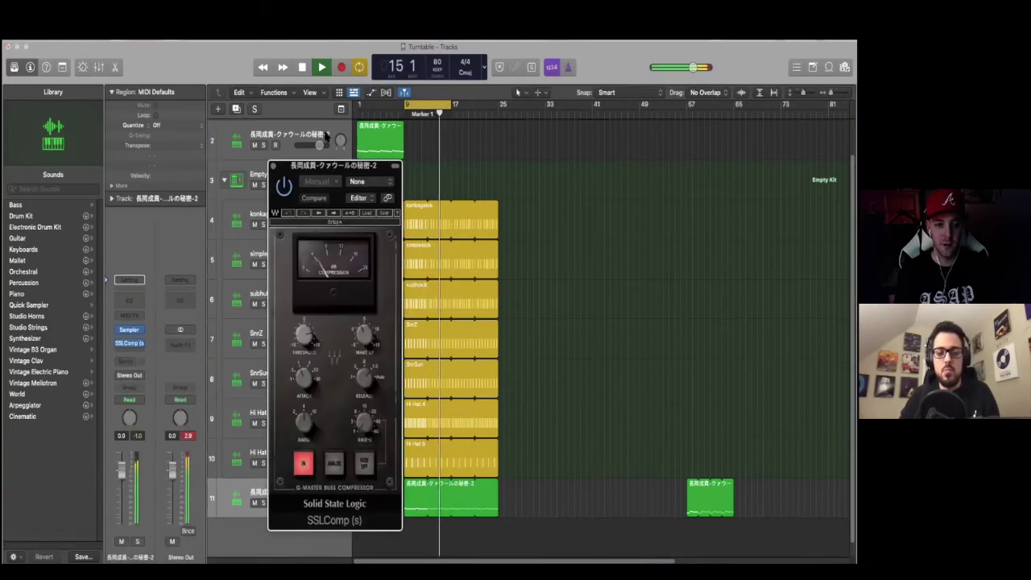
# - Step through the SSLComp presets past Full reset and Punch to the Pensado preset, and close the plug-in
pyautogui.moveTo(318, 165); pyautogui.dragTo(334, 123)
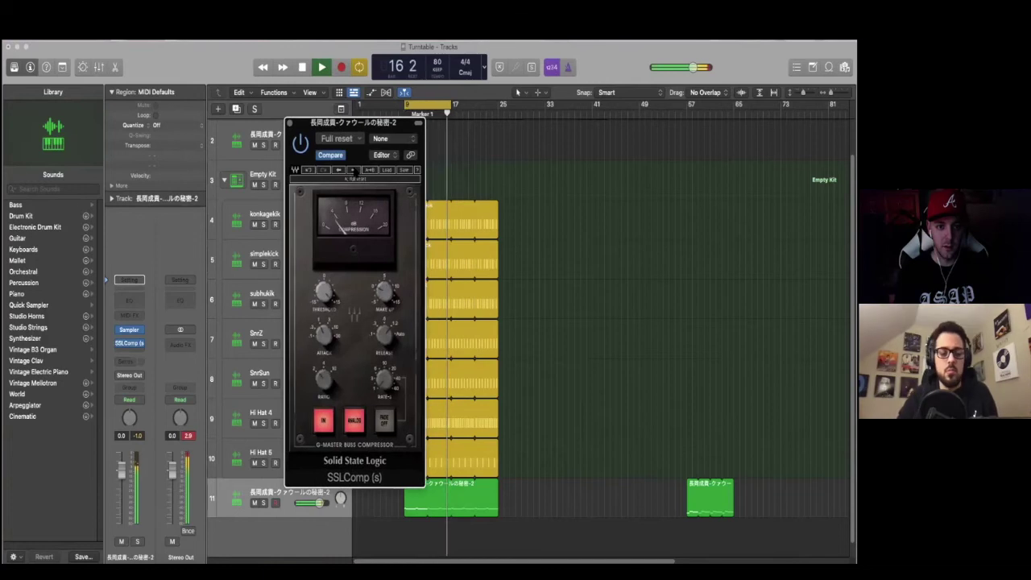
pyautogui.click(352, 170)
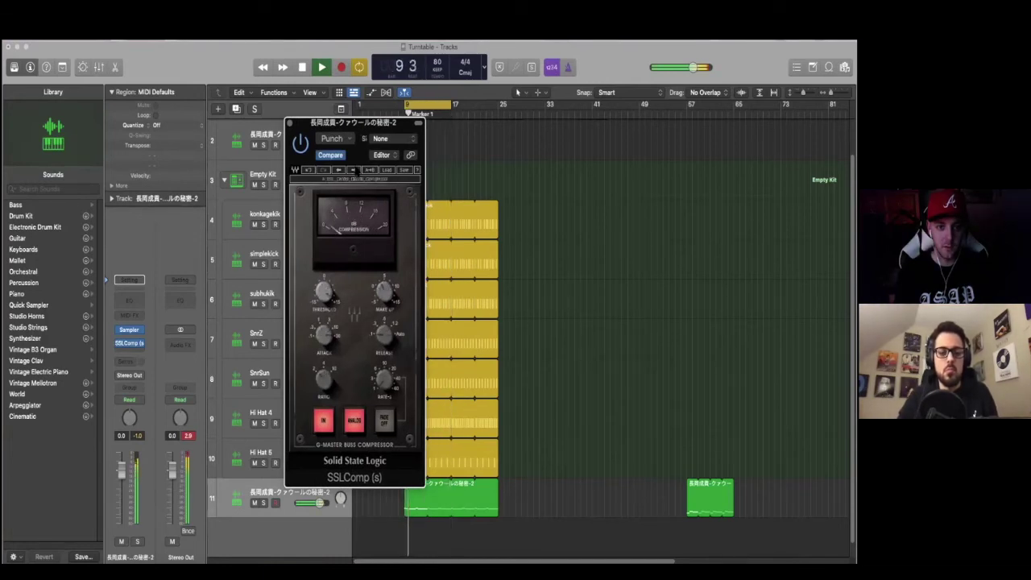
pyautogui.click(352, 170)
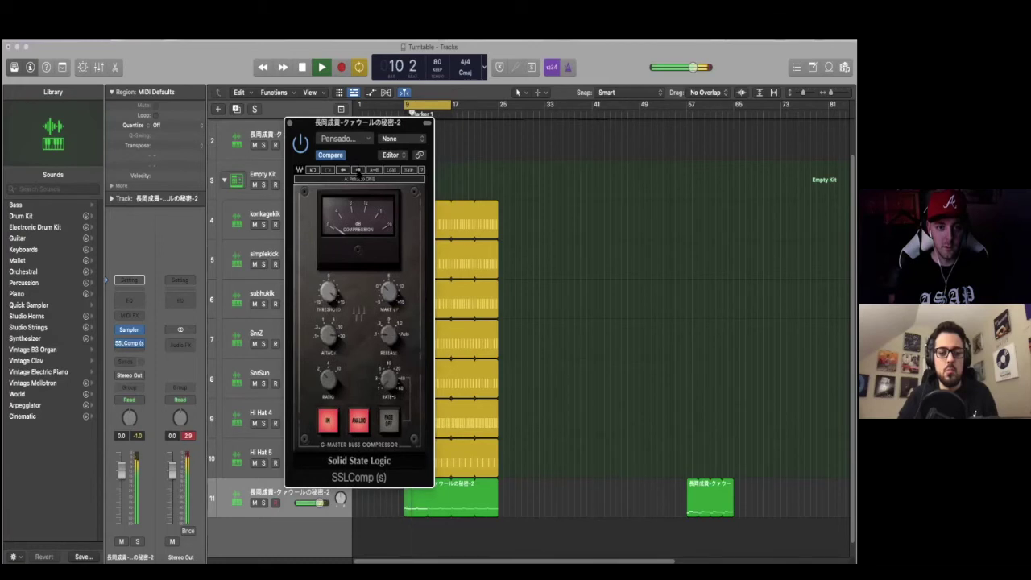
pyautogui.moveTo(358, 122); pyautogui.dragTo(300, 34)
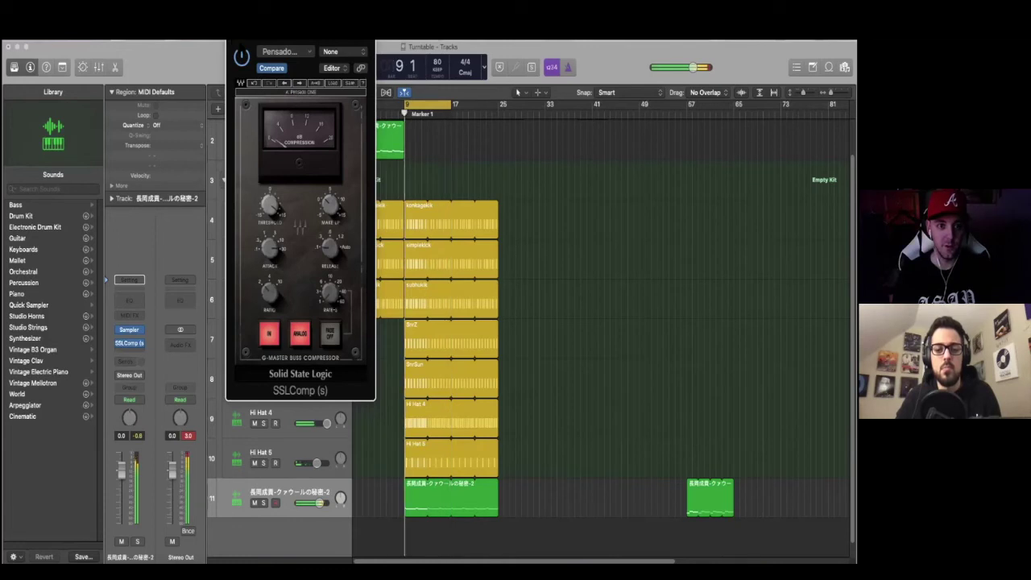
pyautogui.press('super+w')
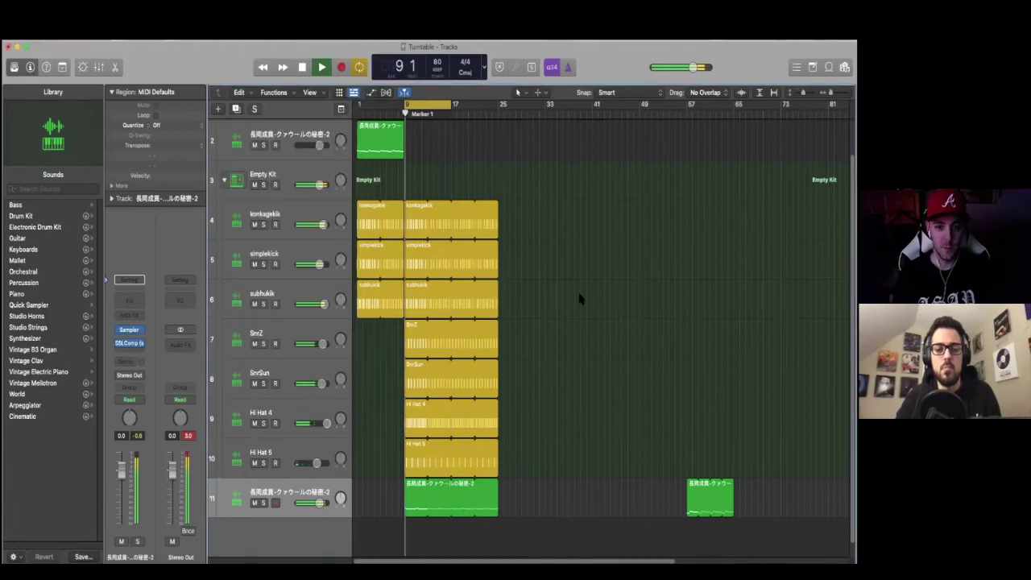
# - Add the TSAR-1R Reverb after the compressor on the same Sampler track
pyautogui.click(135, 354)
pyautogui.moveTo(149, 408)
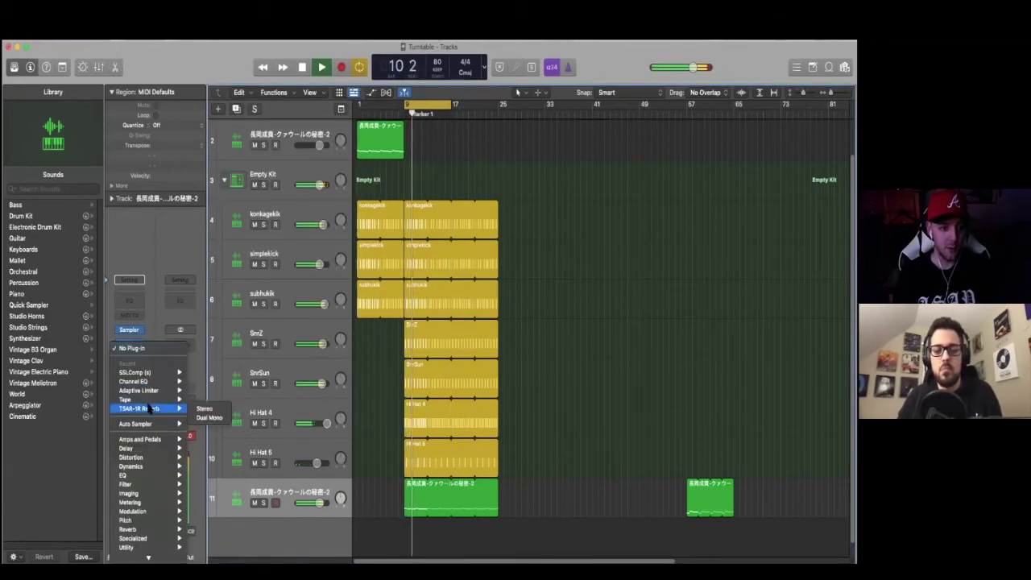
pyautogui.click(312, 400)
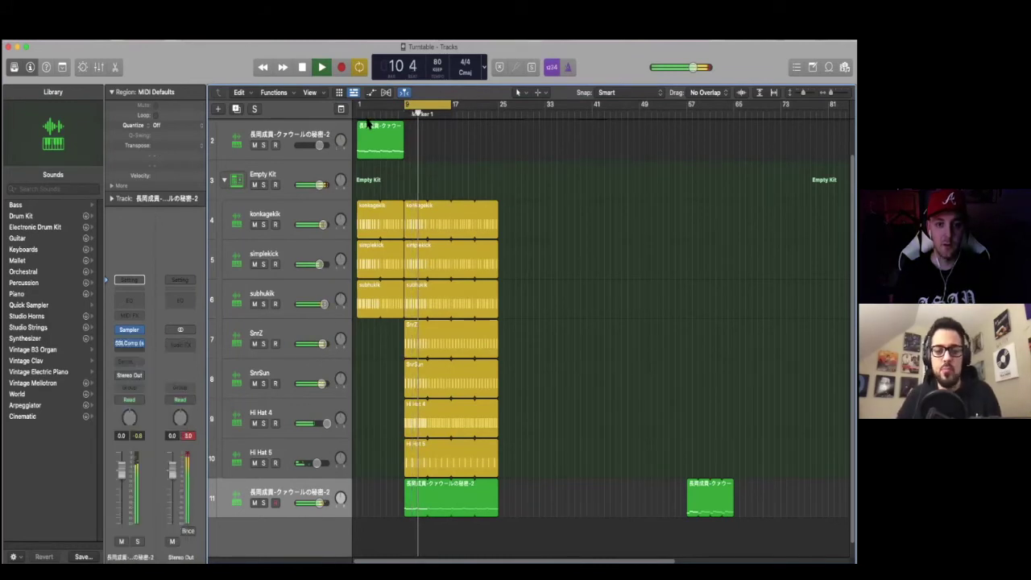
pyautogui.moveTo(338, 167); pyautogui.dragTo(287, 42)
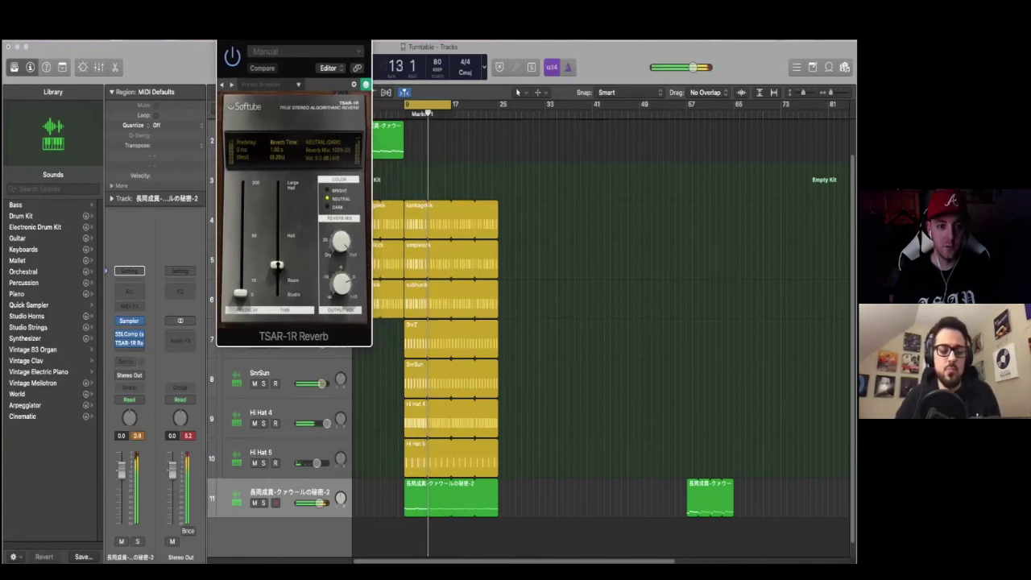
# - Set the reverb time to 1.10 s and the reverb mix to 20%, and close the plug-in
pyautogui.moveTo(276, 260); pyautogui.dragTo(276, 260)
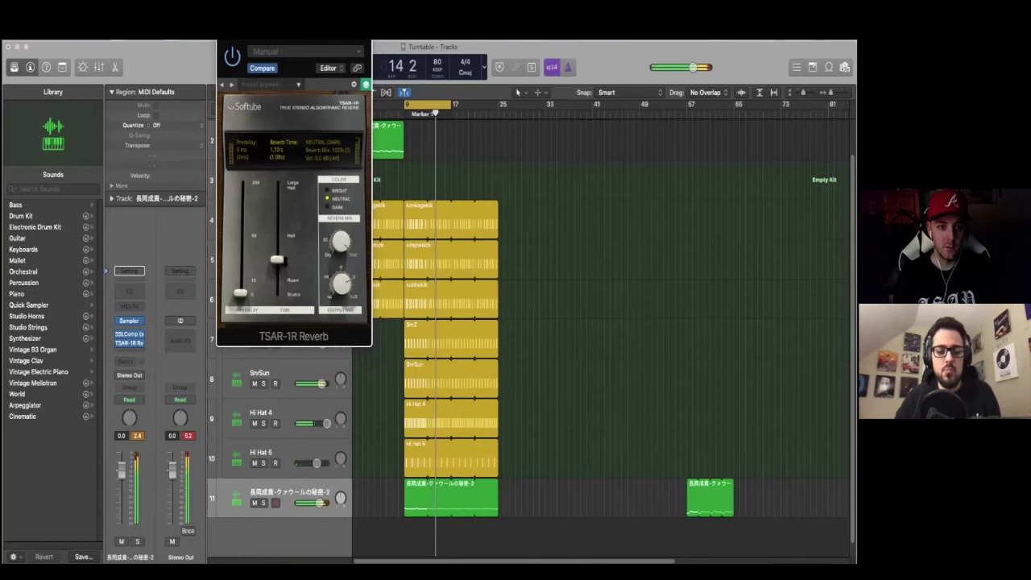
pyautogui.moveTo(328, 208); pyautogui.dragTo(328, 203)
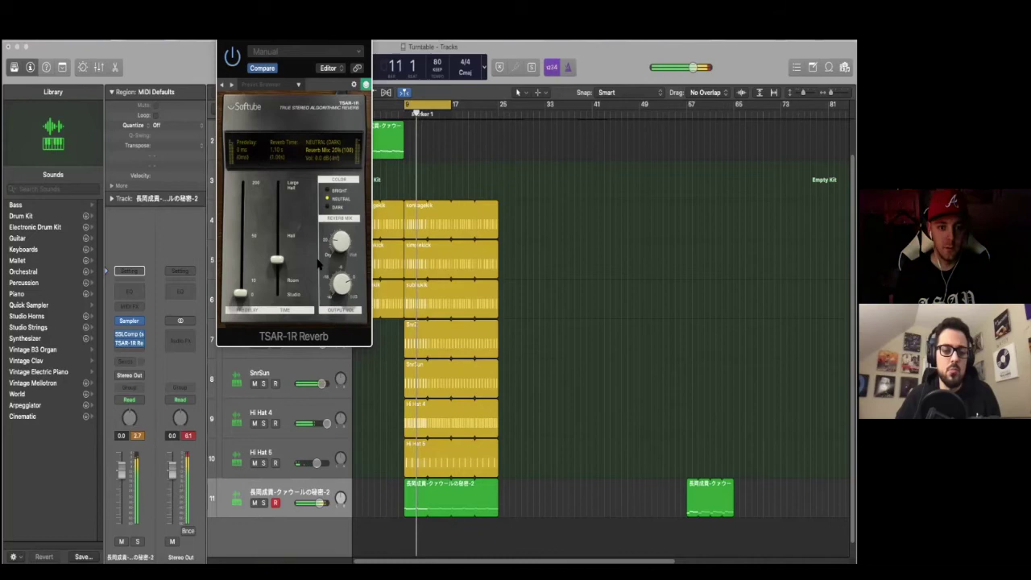
pyautogui.press('super+w')
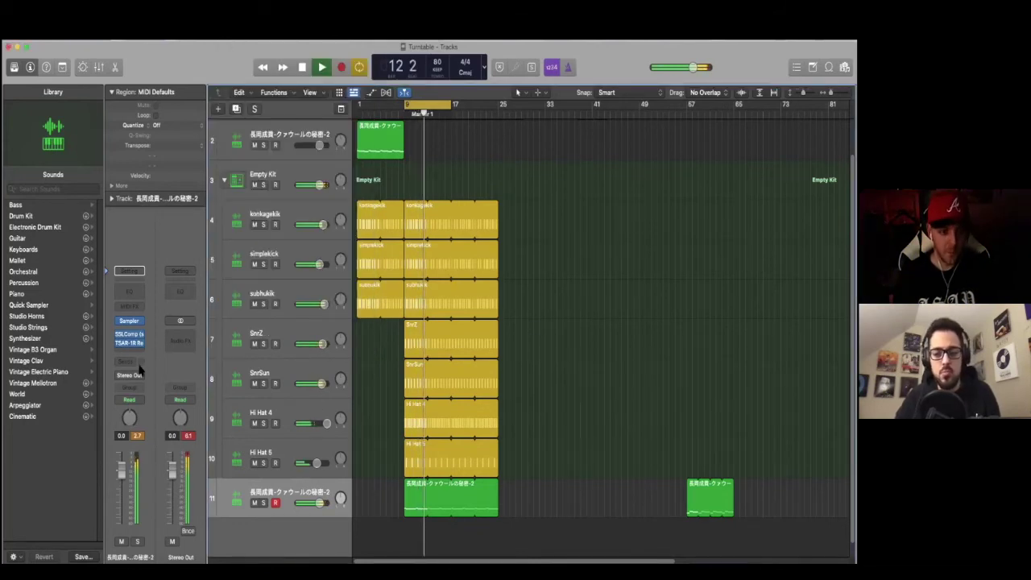
# - Add the stereo Tape plug-in after the reverb on the same Sampler track
pyautogui.click(132, 352)
pyautogui.moveTo(155, 422)
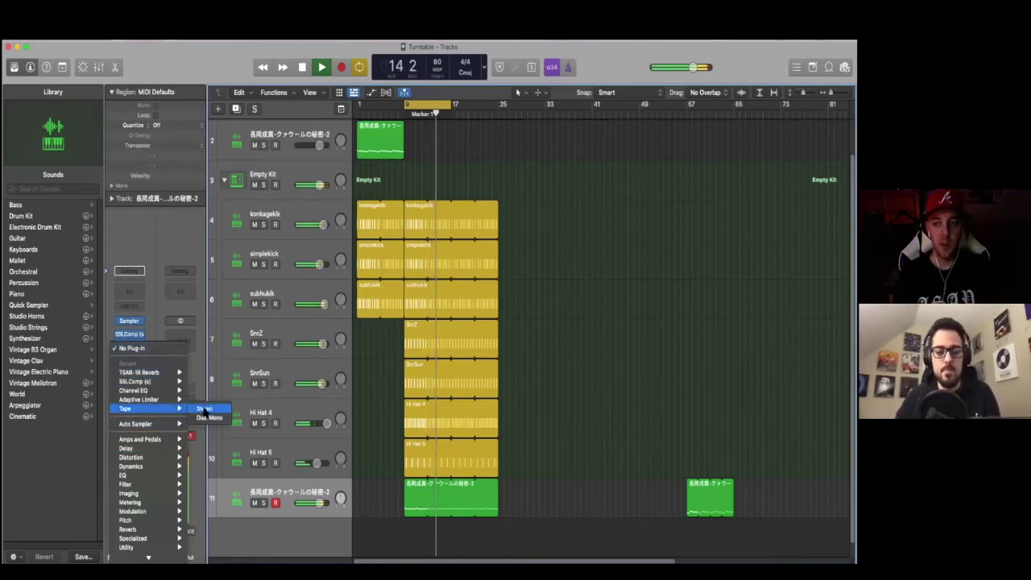
pyautogui.click(205, 409)
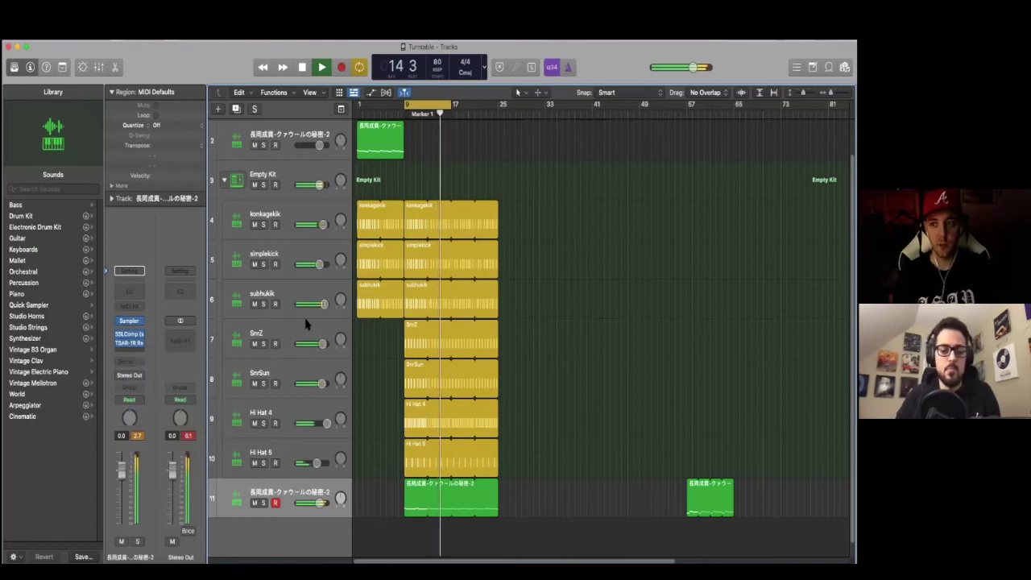
pyautogui.moveTo(314, 204); pyautogui.dragTo(276, 87)
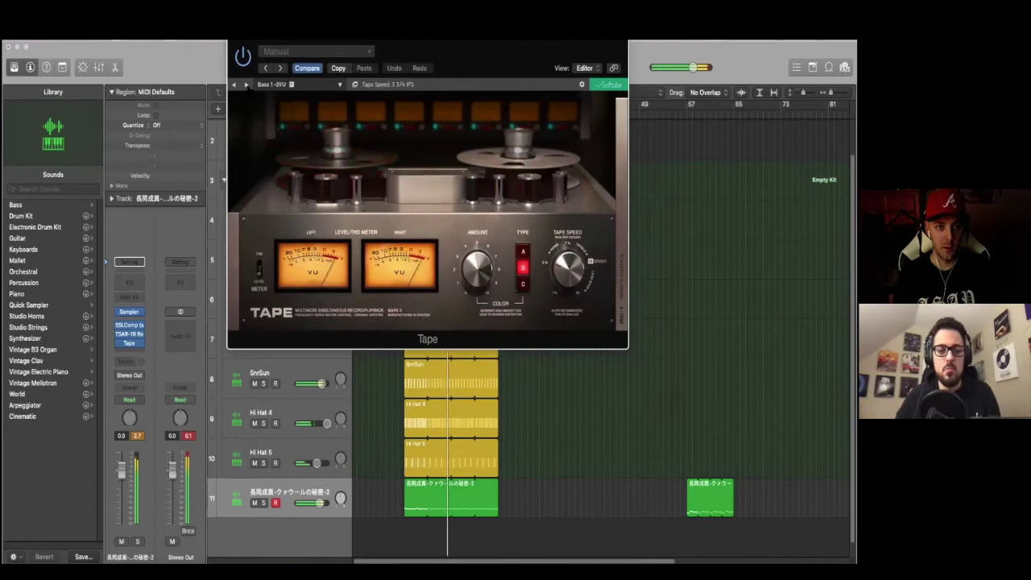
# - Step through the Tape presets past Bass Master THD1 to Classic 70s 0VU
pyautogui.click(246, 84)
pyautogui.click(246, 84)
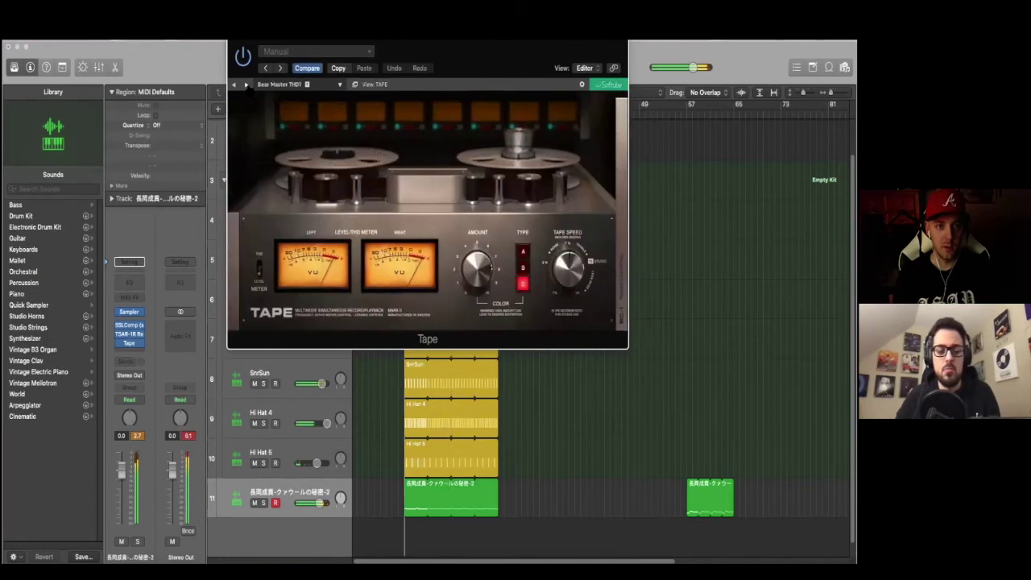
pyautogui.click(247, 84)
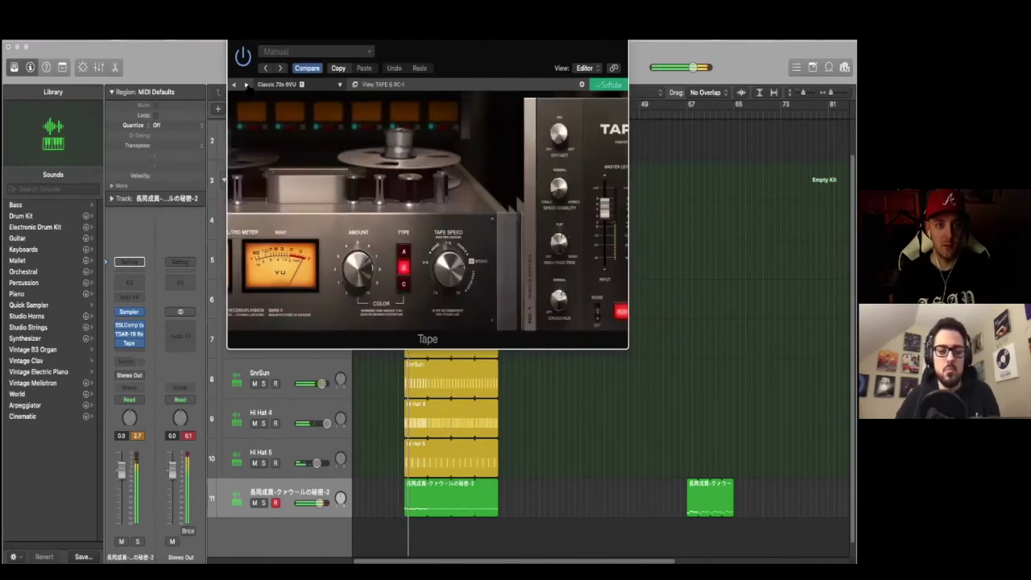
# - Step through the Tape presets past Clean Master THD1 and Drum Machine Analoged, and settle on LoFi Grit 1 0VU
pyautogui.click(247, 84)
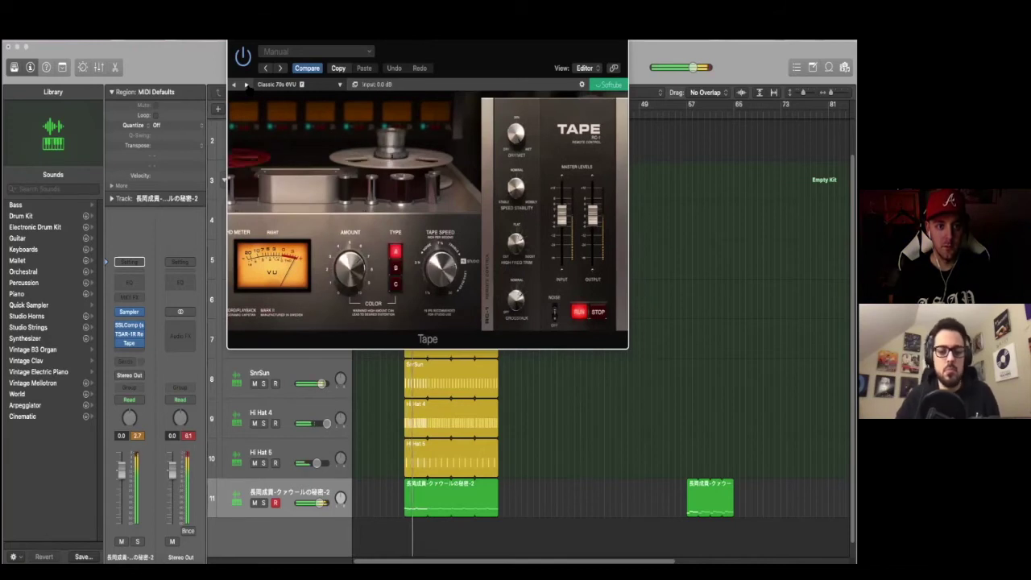
pyautogui.click(247, 85)
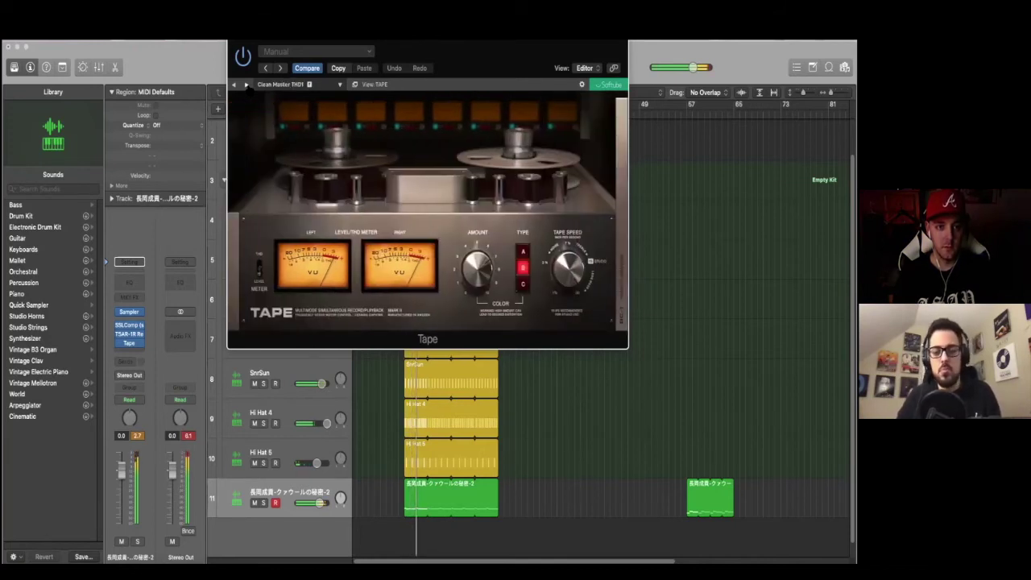
pyautogui.click(247, 85)
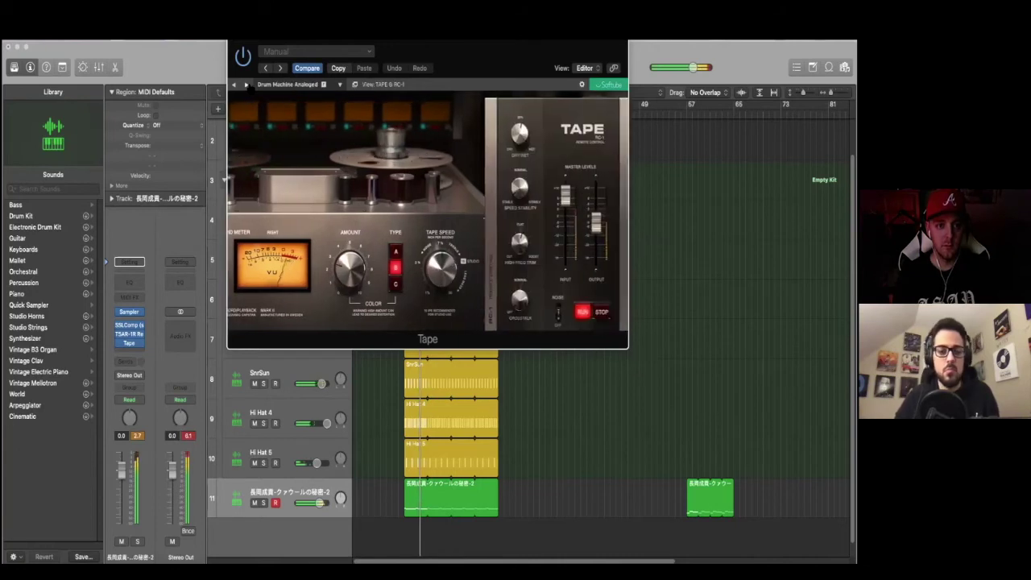
pyautogui.click(246, 84)
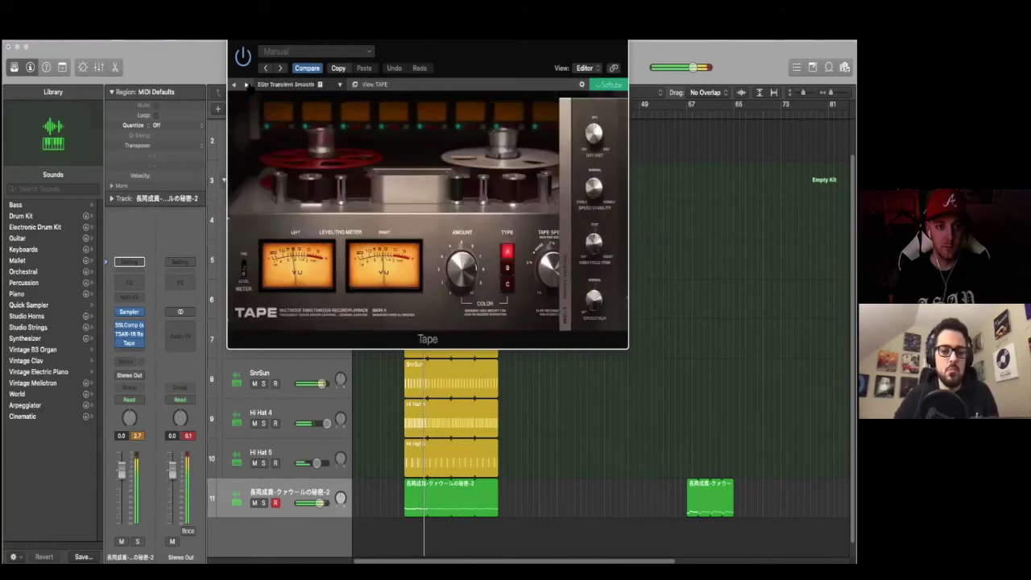
pyautogui.click(247, 85)
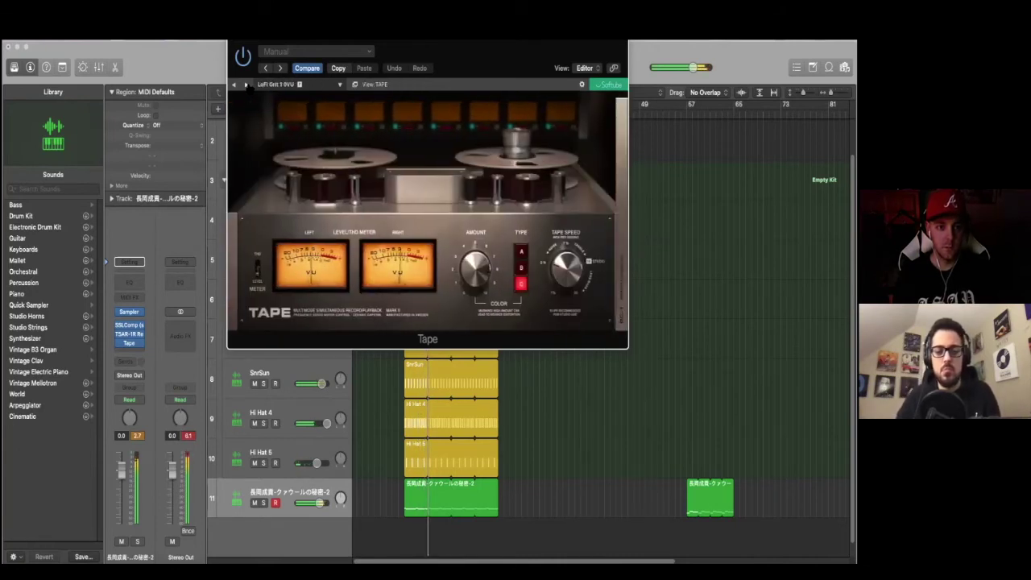
pyautogui.click(235, 84)
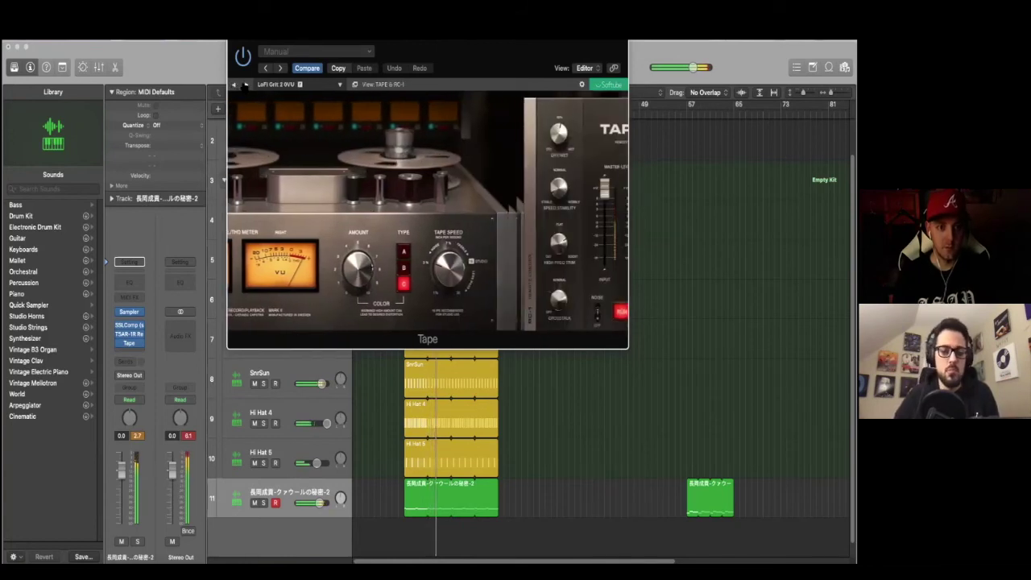
# - Compare Tape color types A and B, keep type B, and close the plug-in
pyautogui.click(521, 267)
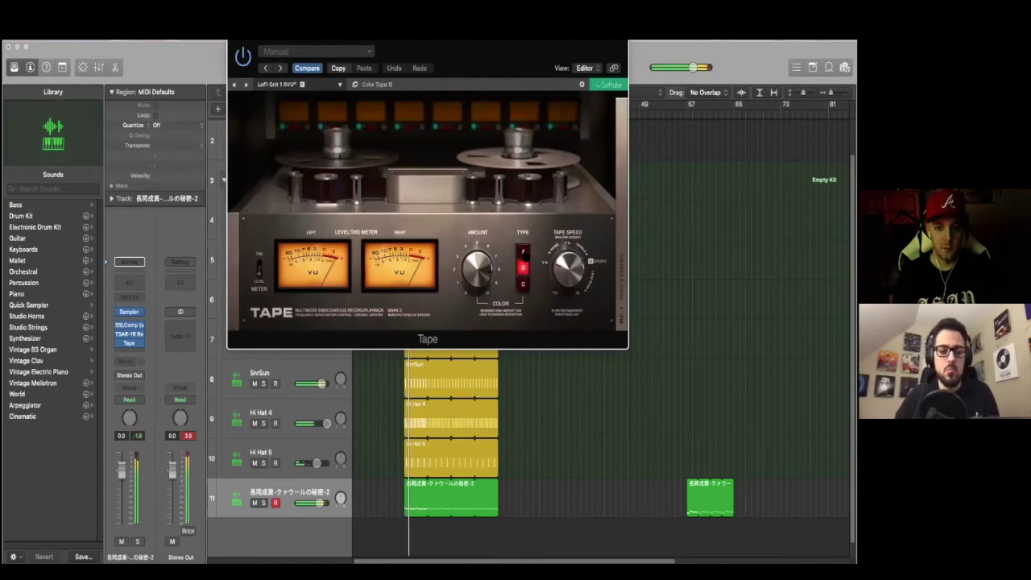
pyautogui.click(523, 252)
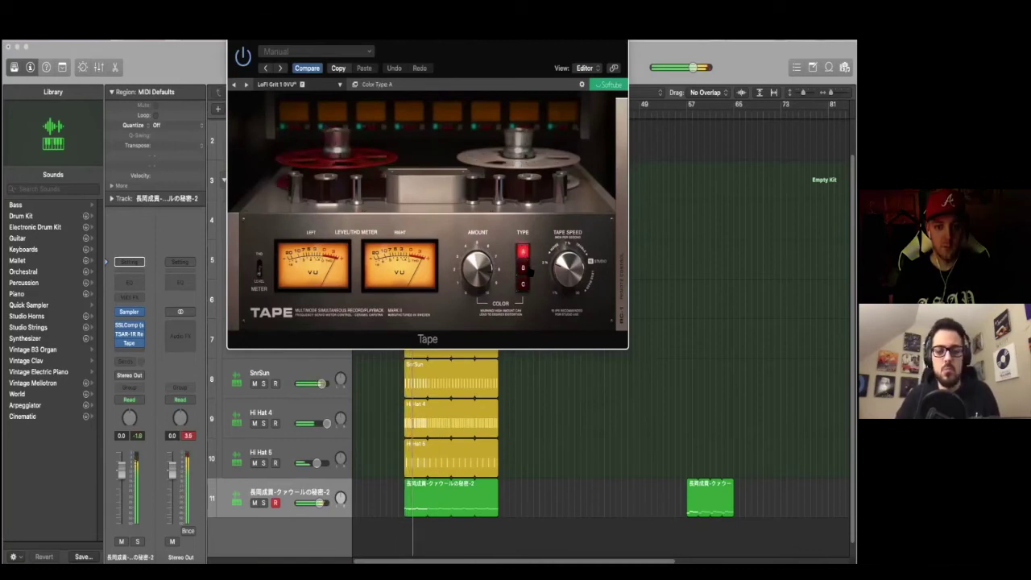
pyautogui.click(522, 267)
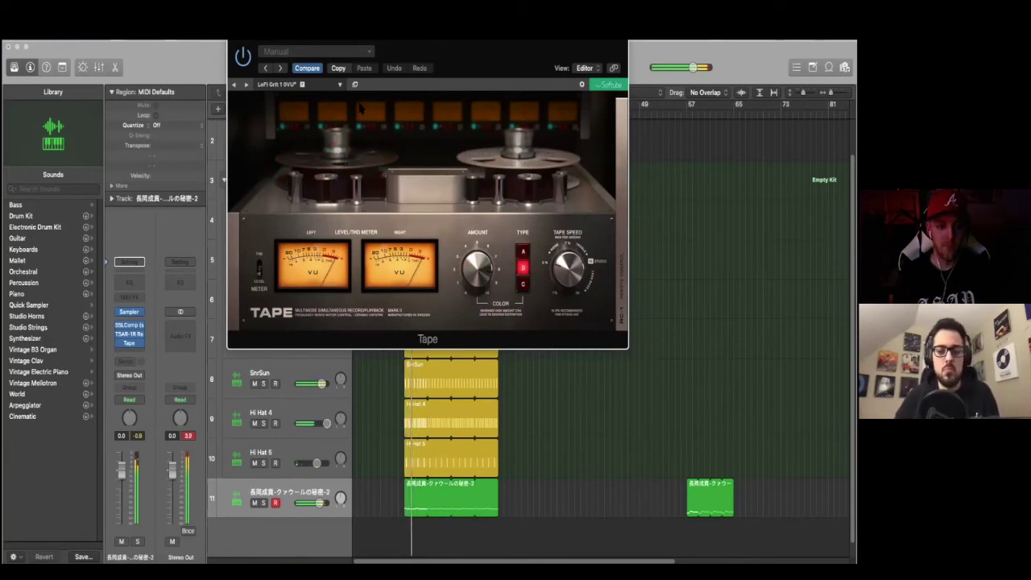
pyautogui.press('super+w')
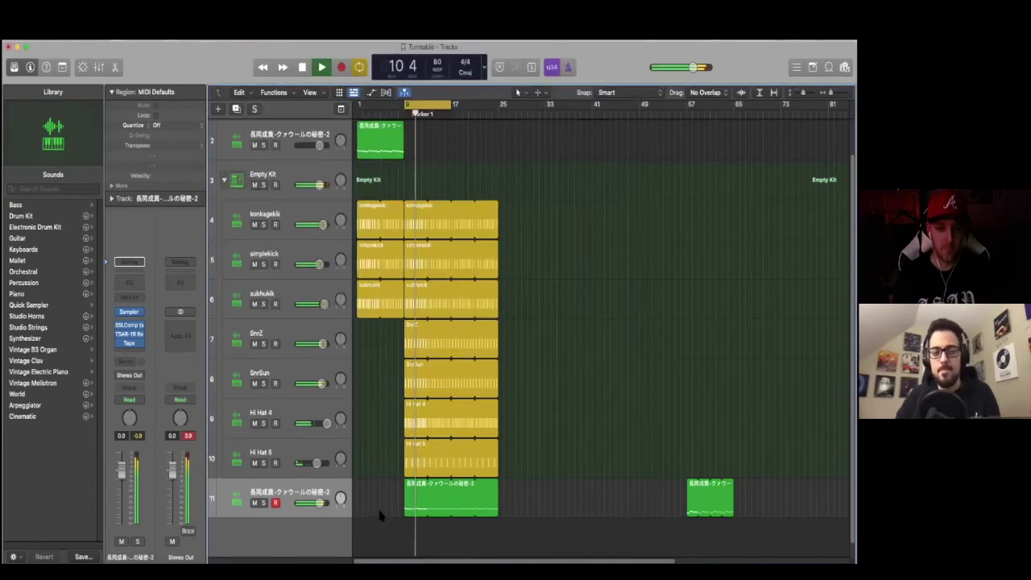
# - Add a Channel EQ to the track 11 Sampler and cut 740 Hz by 4.0 dB with a Q of 5.60
pyautogui.click(133, 281)
pyautogui.moveTo(529, 166); pyautogui.dragTo(388, 43)
pyautogui.click(422, 202)
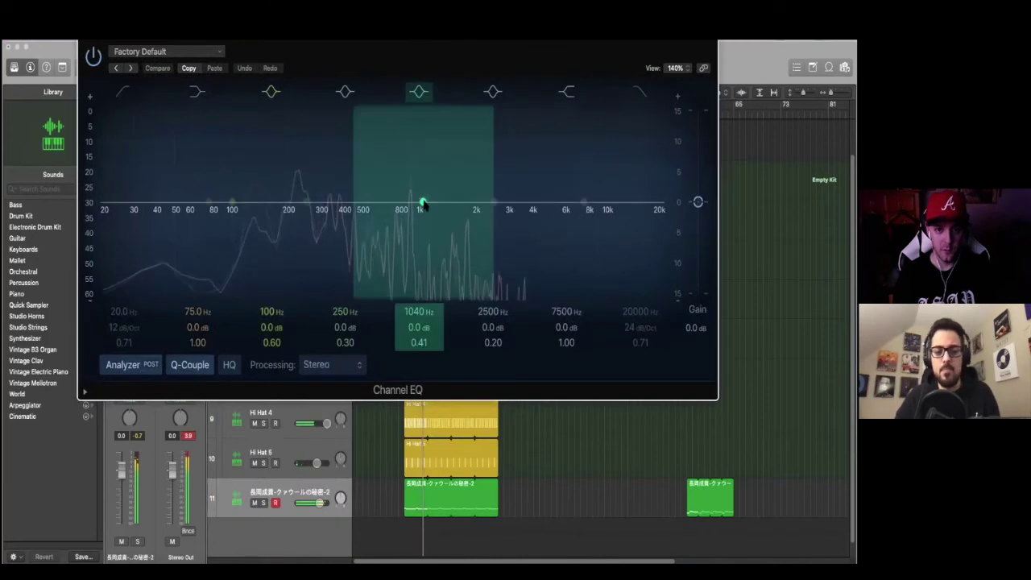
pyautogui.moveTo(489, 182); pyautogui.dragTo(395, 232)
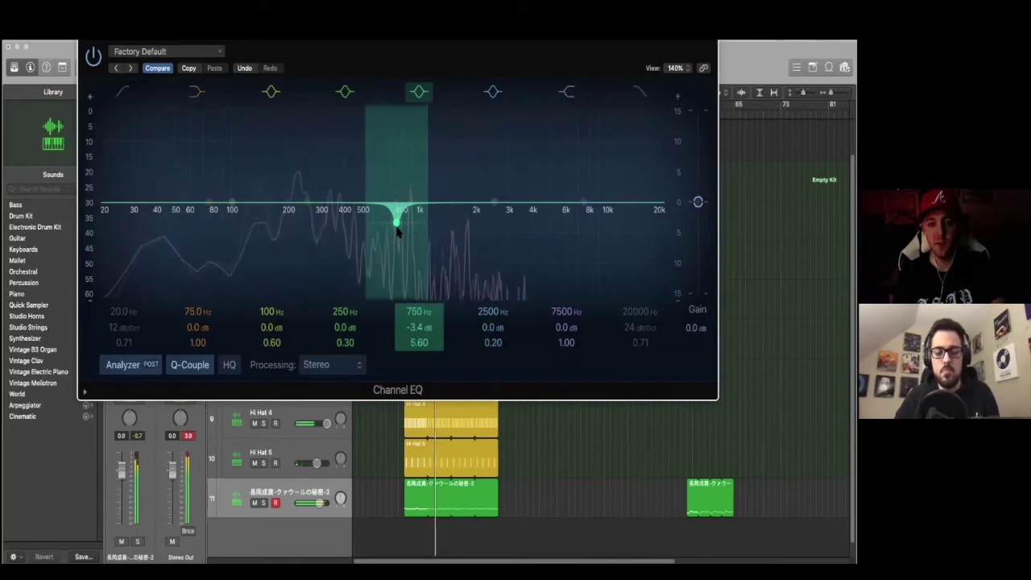
pyautogui.moveTo(396, 231)
pyautogui.mouseDown()
pyautogui.moveTo(410, 233)
pyautogui.moveTo(397, 234)
pyautogui.mouseUp()
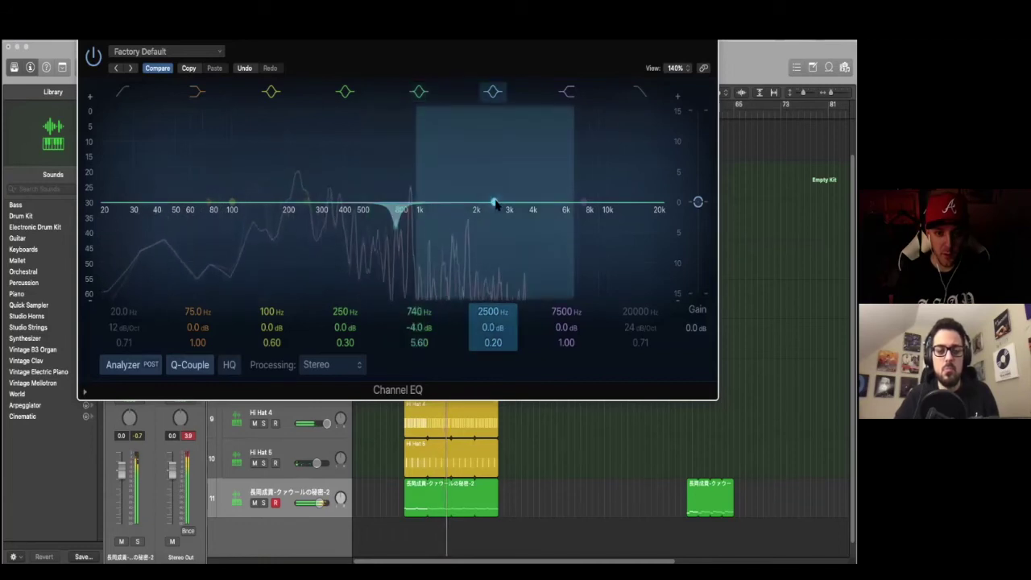
# - Add narrow EQ cuts of -4.0 dB at 890 Hz with Q 6.60 and -5.0 dB at 1490 Hz with Q 7.30
pyautogui.moveTo(571, 185); pyautogui.dragTo(411, 230)
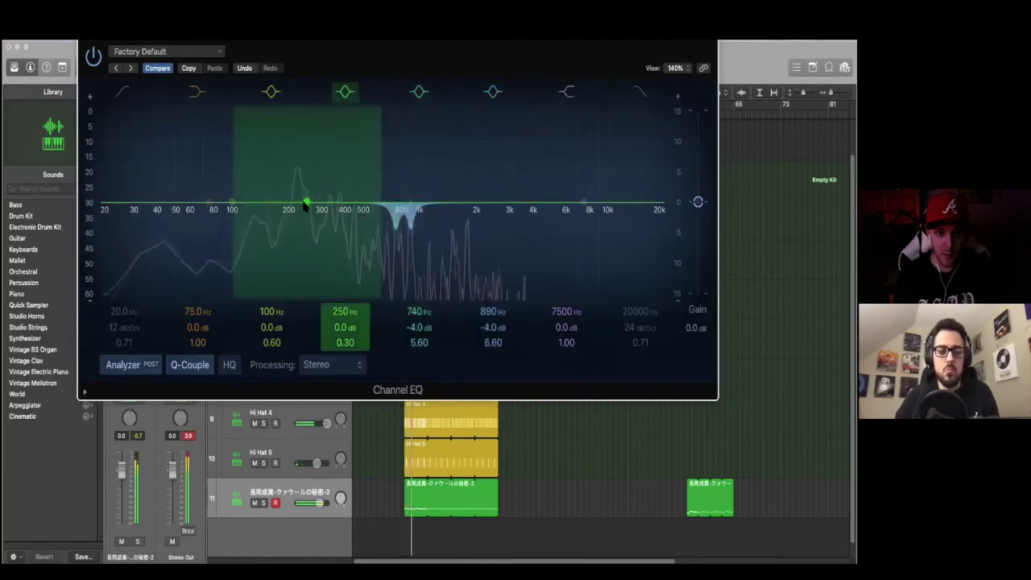
pyautogui.moveTo(382, 187); pyautogui.dragTo(452, 242)
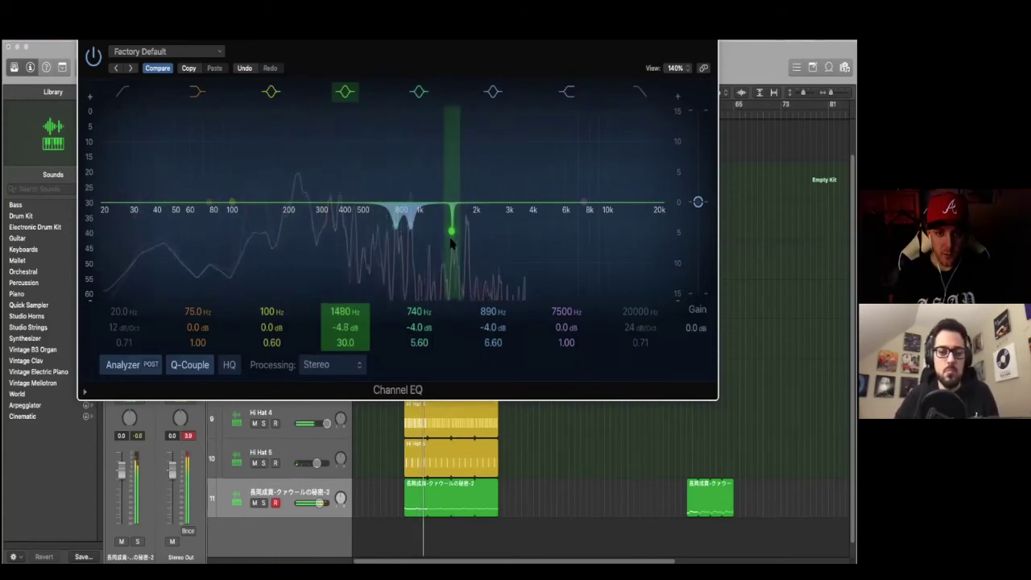
pyautogui.moveTo(461, 226); pyautogui.dragTo(452, 235)
# - Set the high shelf to -2.0 dB at 960 Hz, cut 238 Hz by 2.0 dB, move the low shelf to 740 Hz, and close the EQ
pyautogui.moveTo(584, 202); pyautogui.dragTo(403, 229)
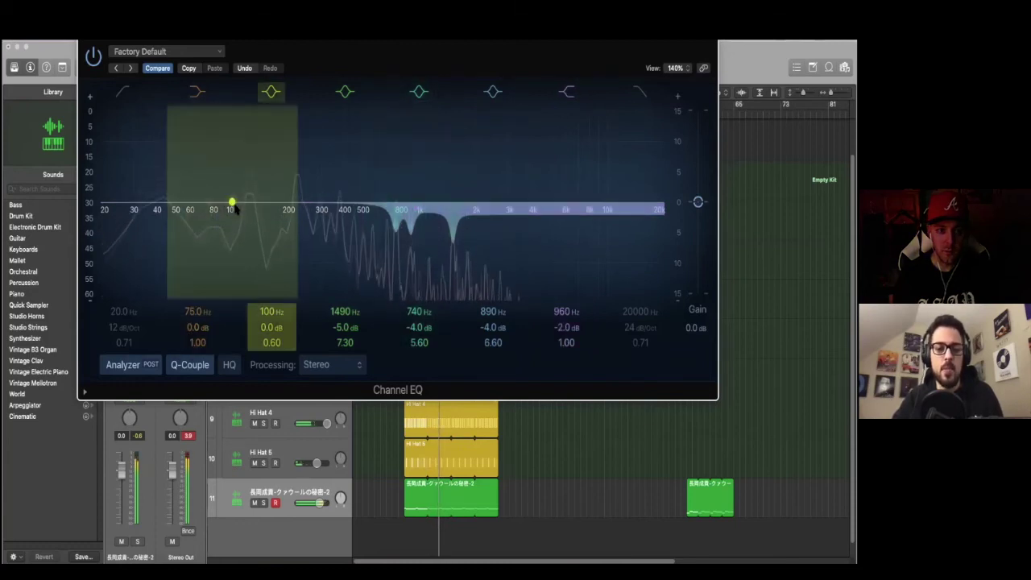
pyautogui.moveTo(232, 203); pyautogui.dragTo(302, 213)
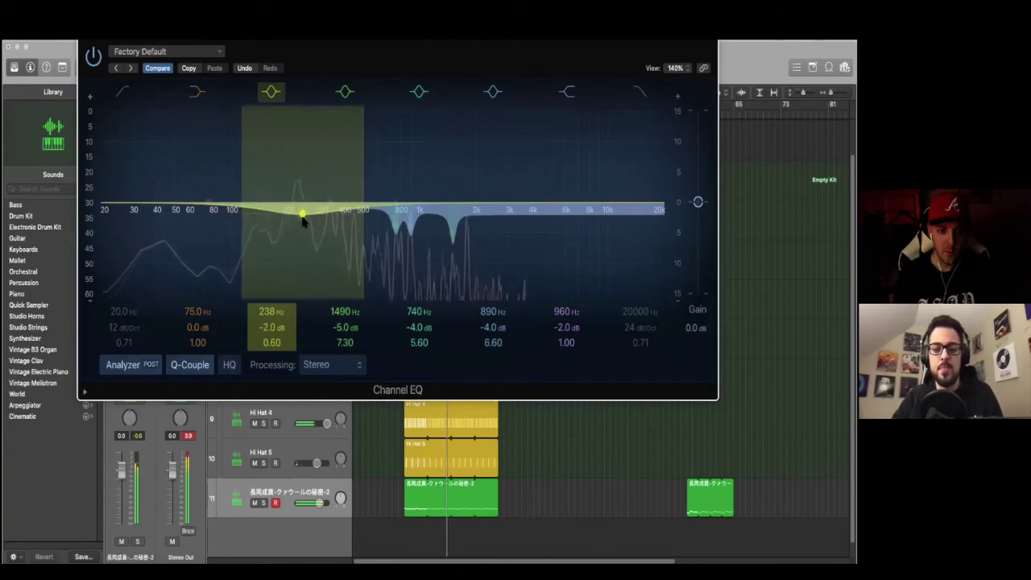
pyautogui.moveTo(172, 215); pyautogui.dragTo(354, 212)
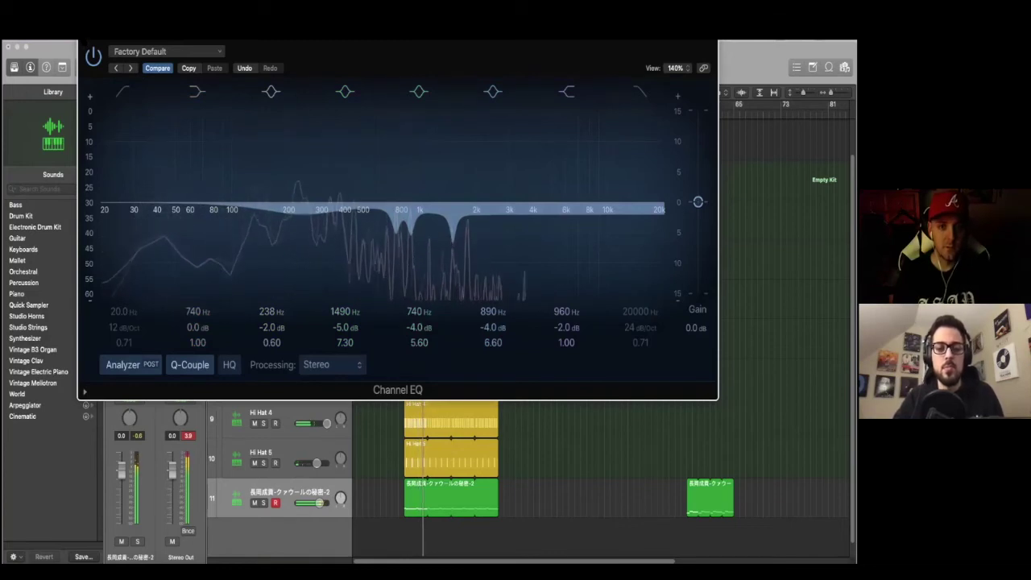
pyautogui.press('super+w')
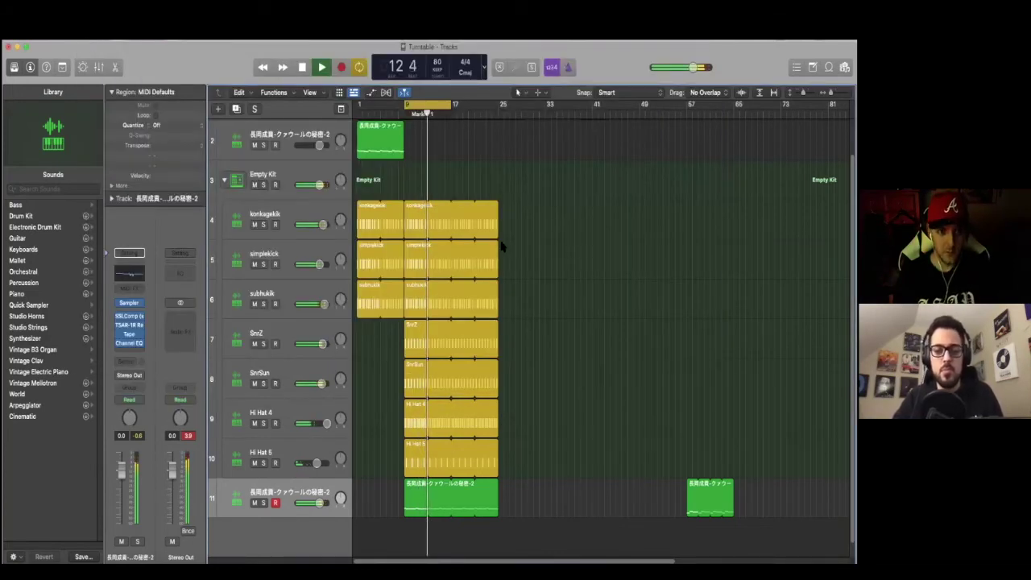
# - Set the track 11 volume to 2.0 dB and delete the spare region near bar 57 on that track
pyautogui.press('space')
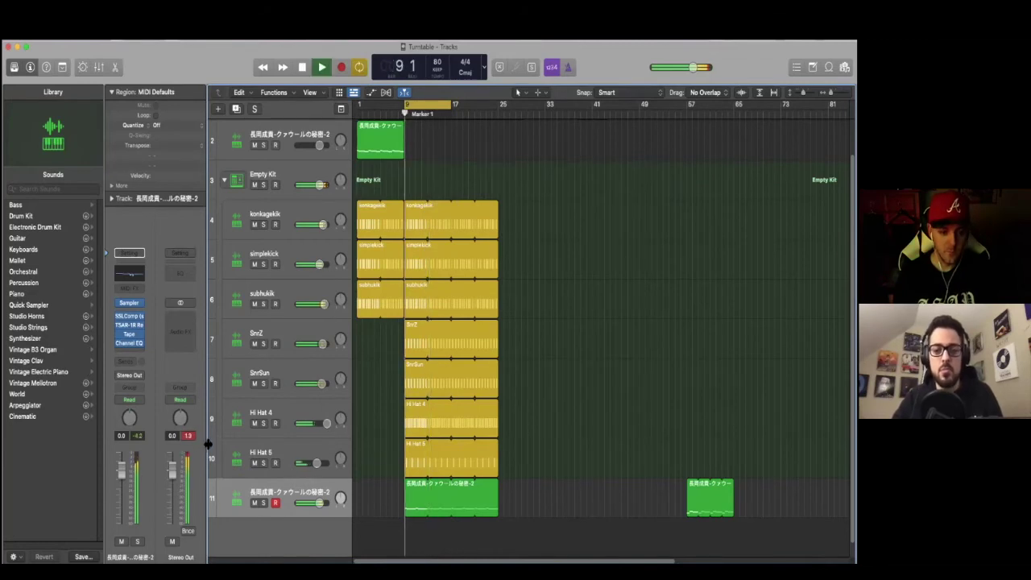
pyautogui.doubleClick(121, 436)
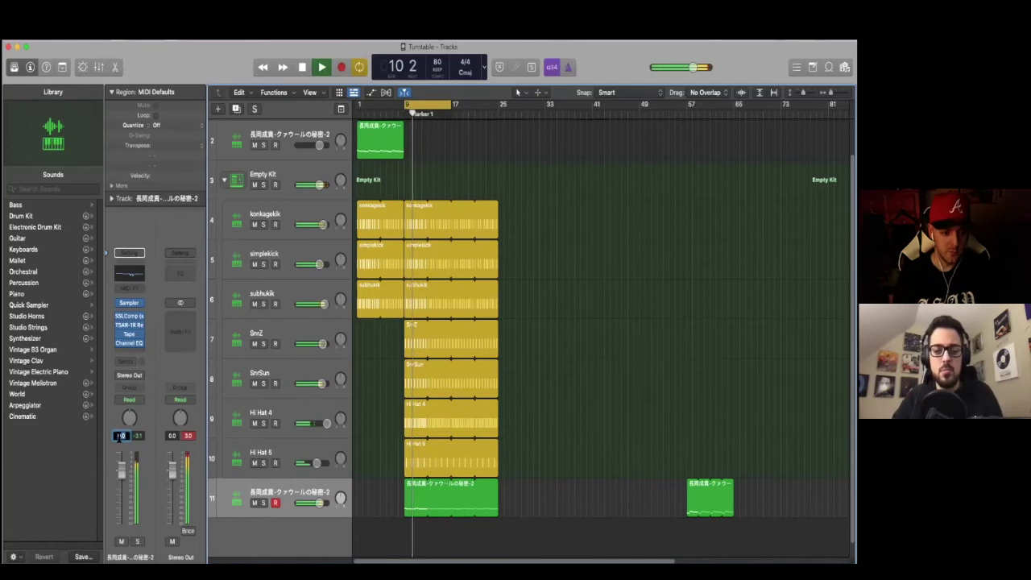
pyautogui.write('2')
pyautogui.press('Return')
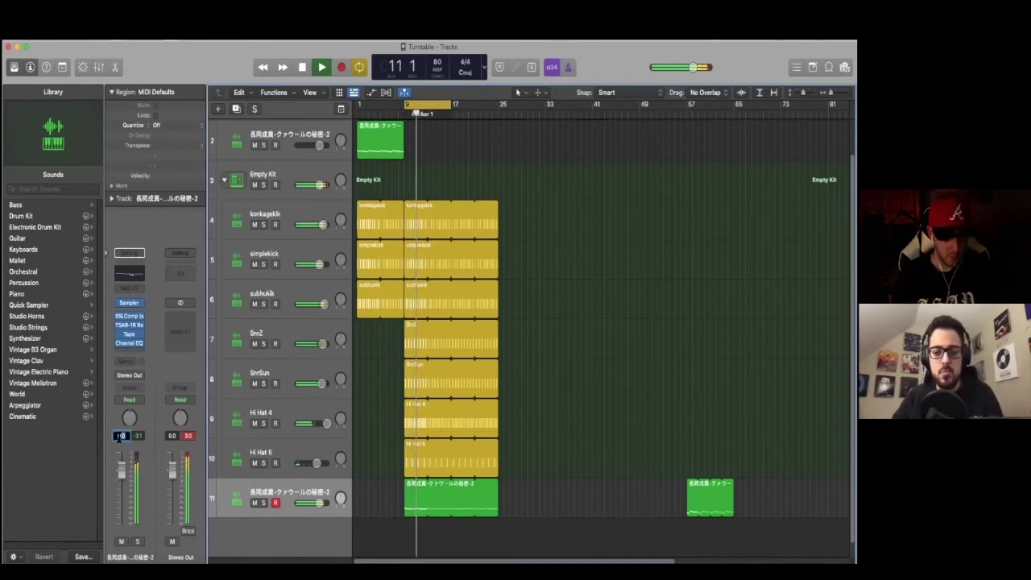
pyautogui.press('Return')
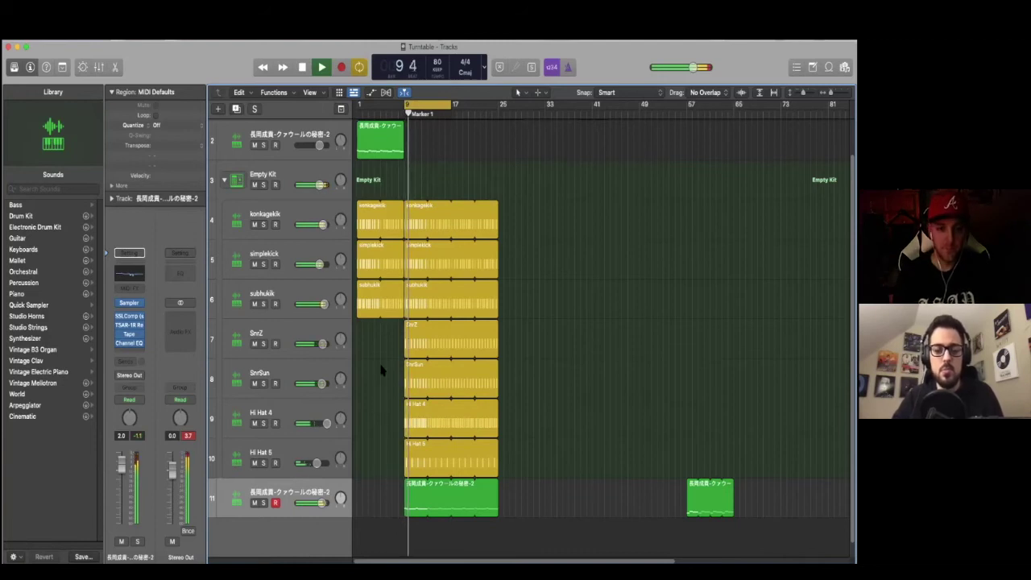
pyautogui.click(695, 494)
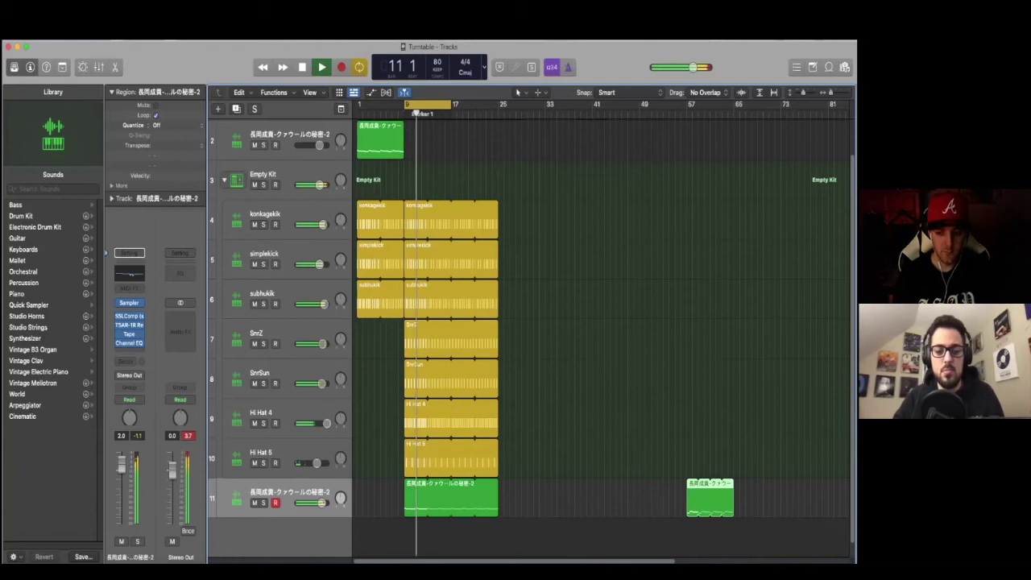
pyautogui.press('Delete')
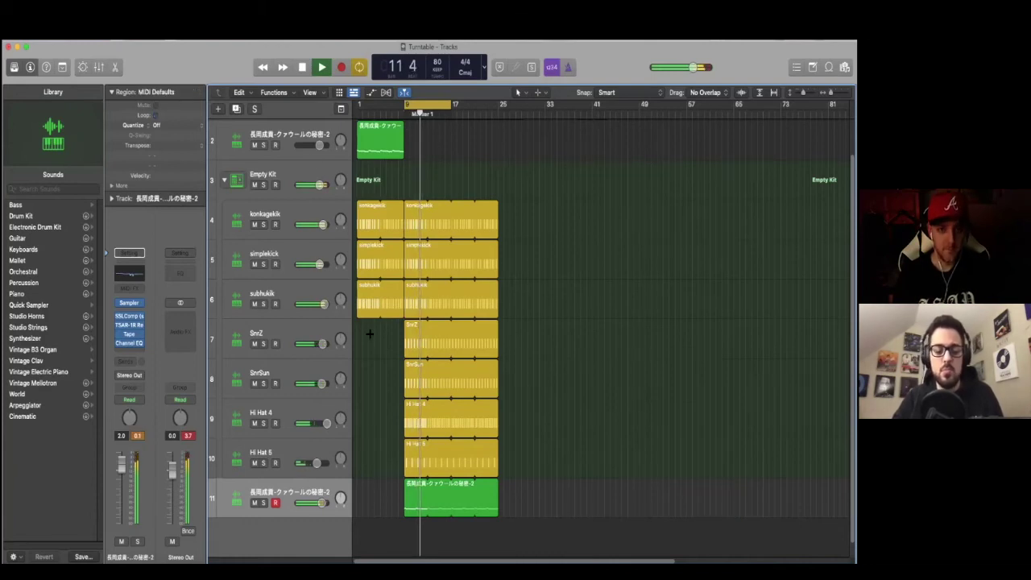
# - Move the cycle range to bars 1–9 and add the SSLComp (s) compressor to the track 2 Sampler
pyautogui.click(302, 131)
pyautogui.moveTo(412, 104); pyautogui.dragTo(364, 104)
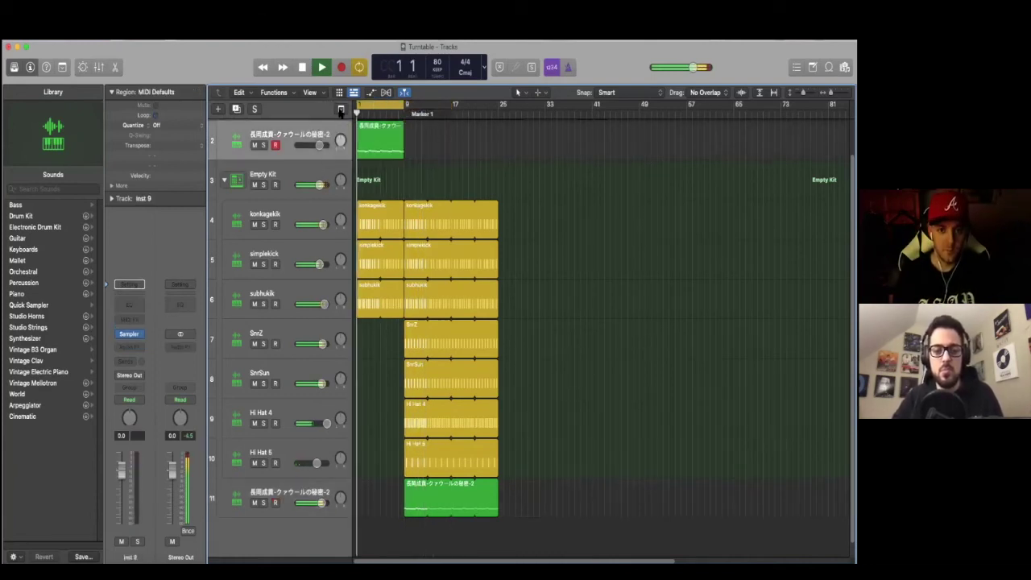
pyautogui.click(129, 347)
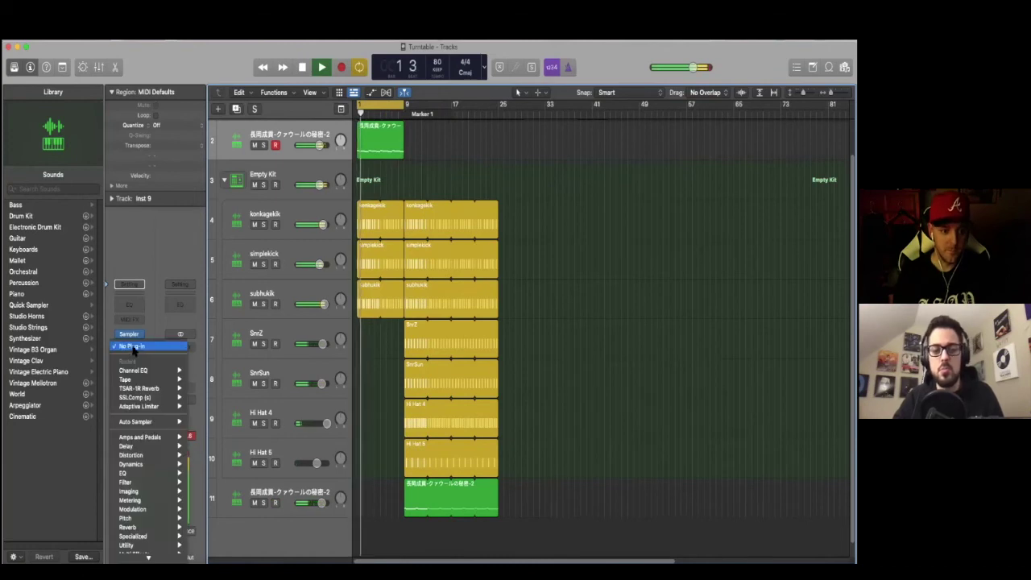
pyautogui.click(202, 397)
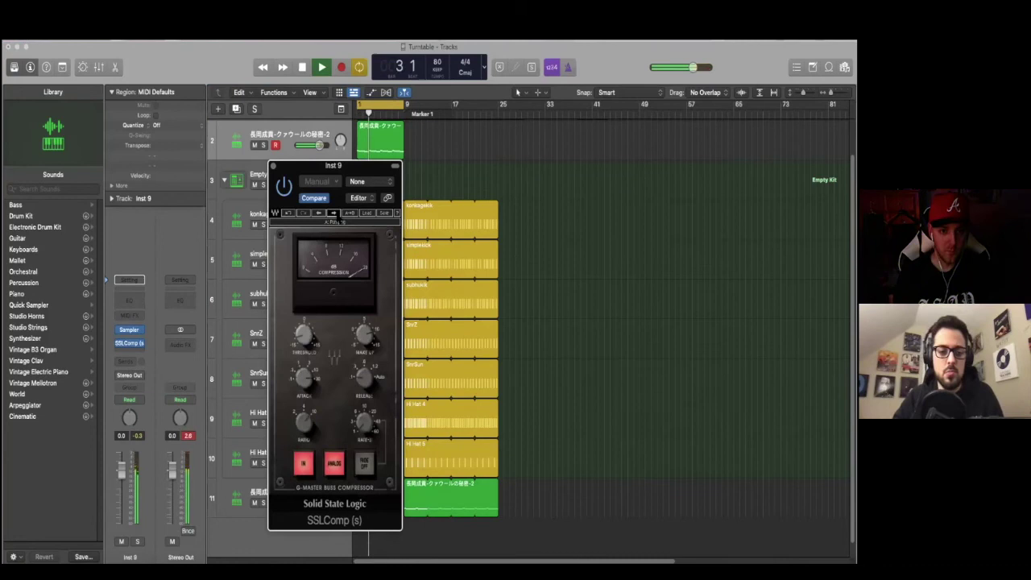
# - Step the SSLComp presets past the Mastering one to the SSL classic compressor preset and close the plug-in
pyautogui.click(334, 212)
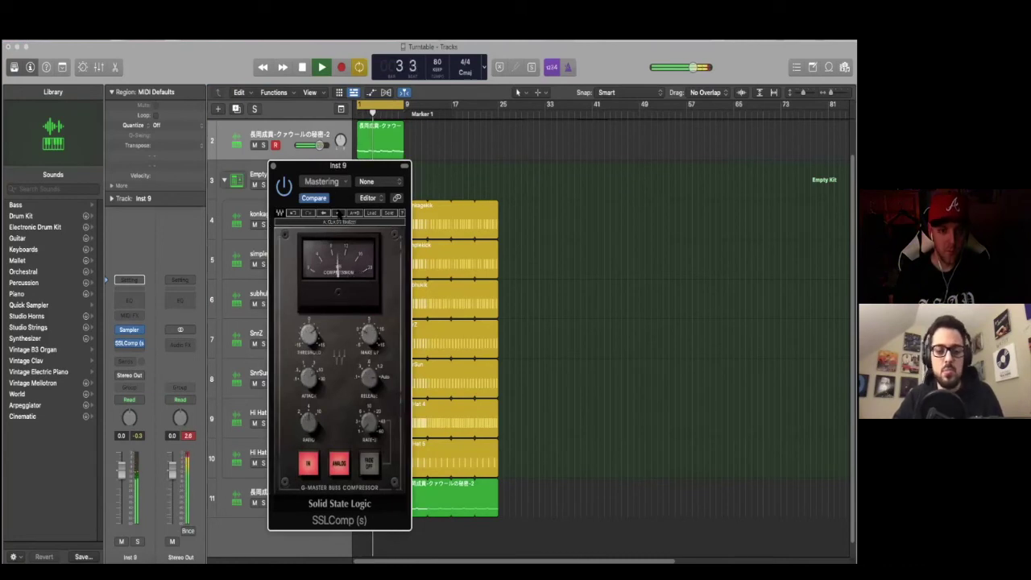
pyautogui.click(339, 212)
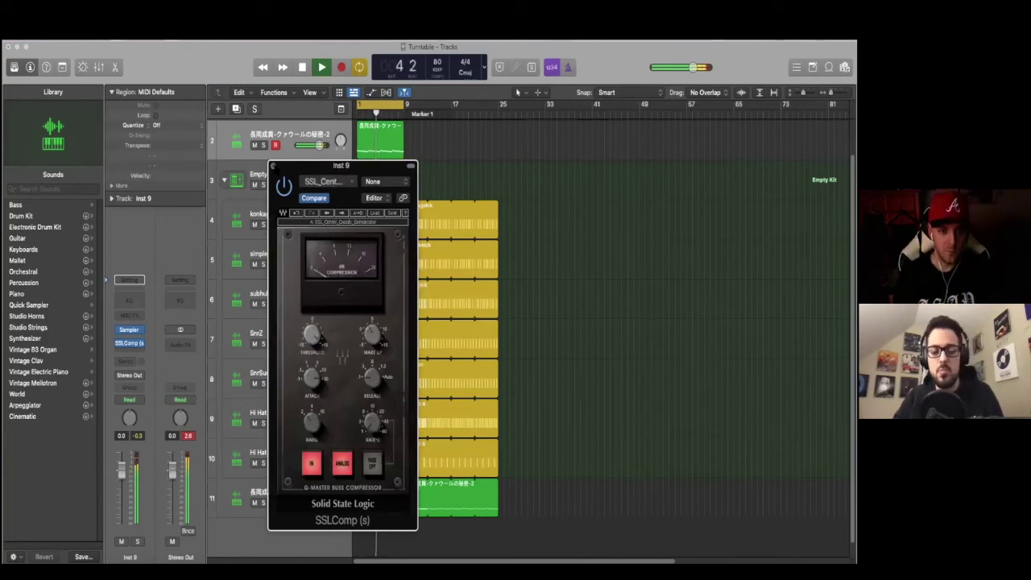
pyautogui.click(273, 166)
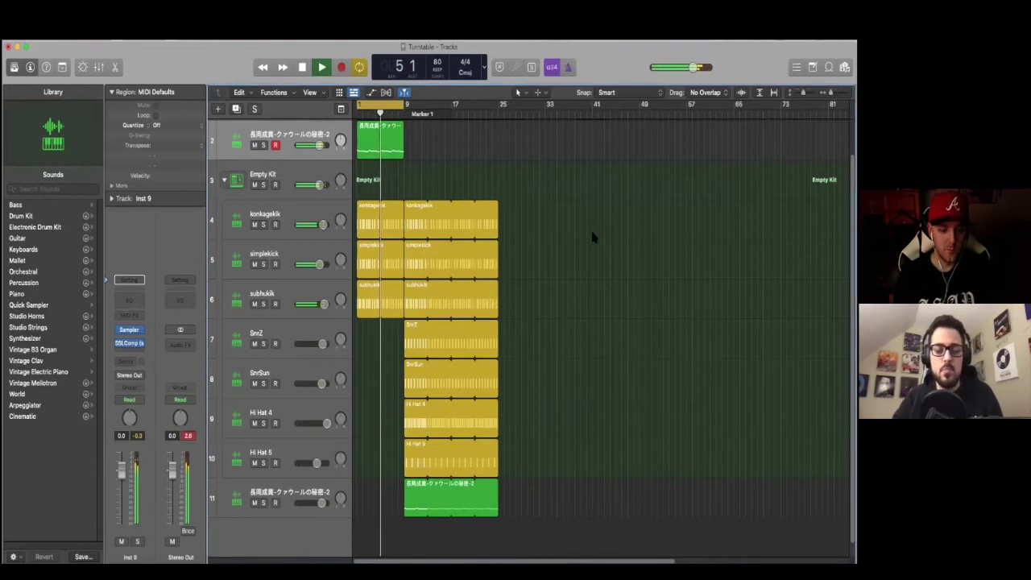
# - Add the Softube RC 24 reverb after the compressor on the track 2 Sampler
pyautogui.click(127, 349)
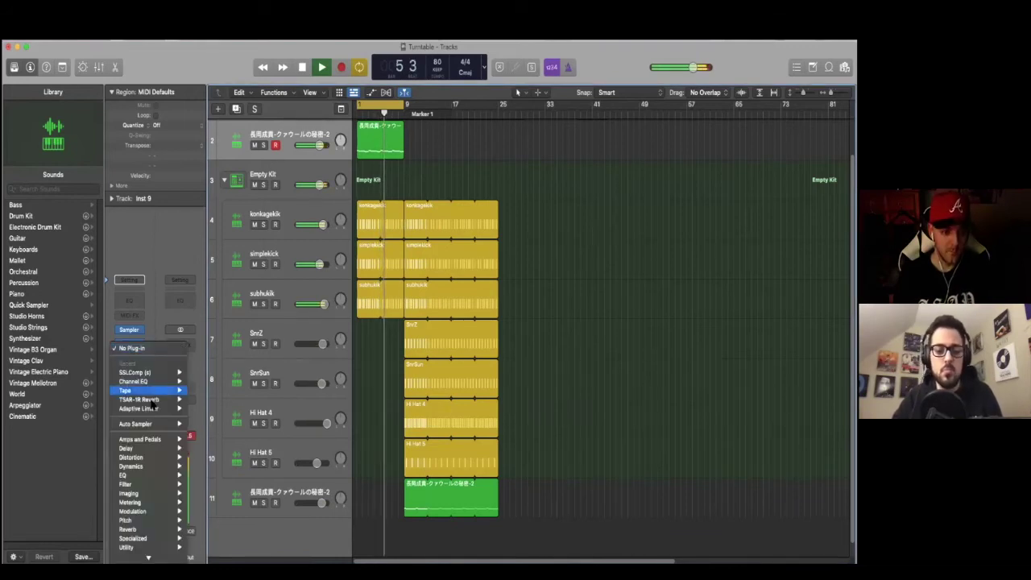
pyautogui.moveTo(175, 557)
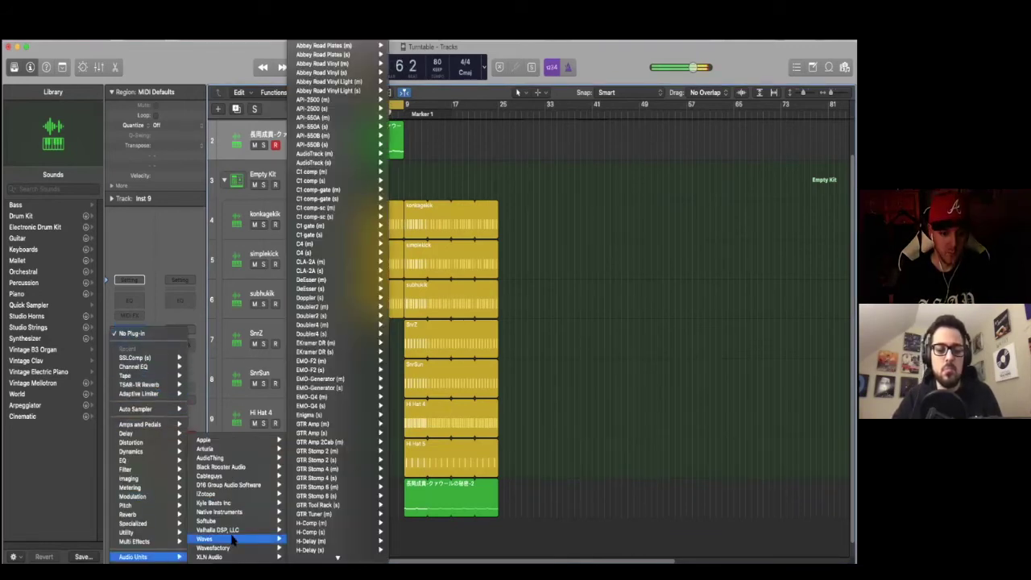
pyautogui.moveTo(246, 522)
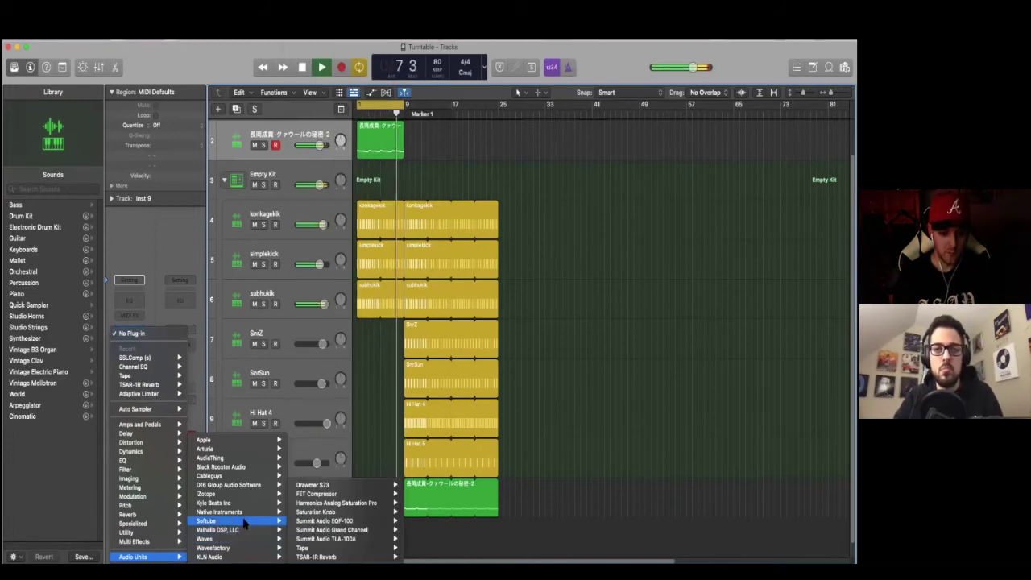
pyautogui.moveTo(348, 522)
pyautogui.click(379, 521)
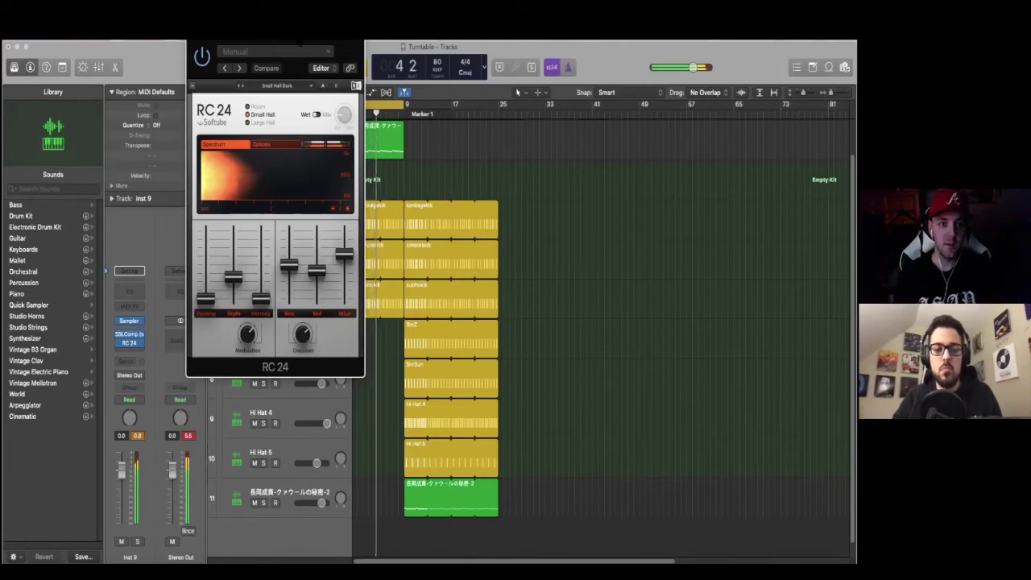
# - Switch the RC 24 reverb to Large Hall in Mix mode, raise Depth and Intensity, lower Mid slightly, and close the plug-in
pyautogui.moveTo(299, 41)
pyautogui.mouseDown()
pyautogui.moveTo(332, 73)
pyautogui.moveTo(310, 41)
pyautogui.mouseUp()
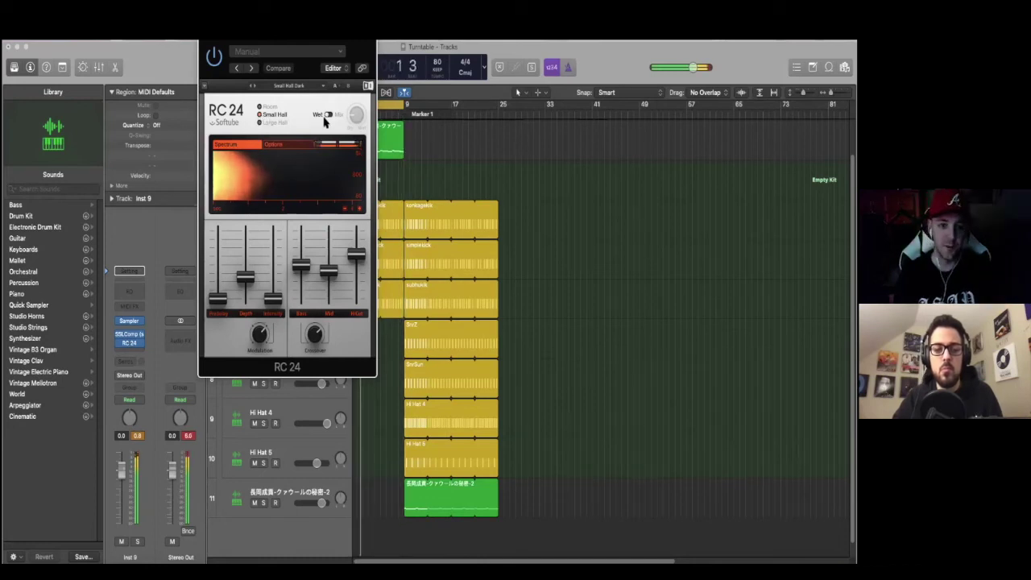
pyautogui.click(264, 122)
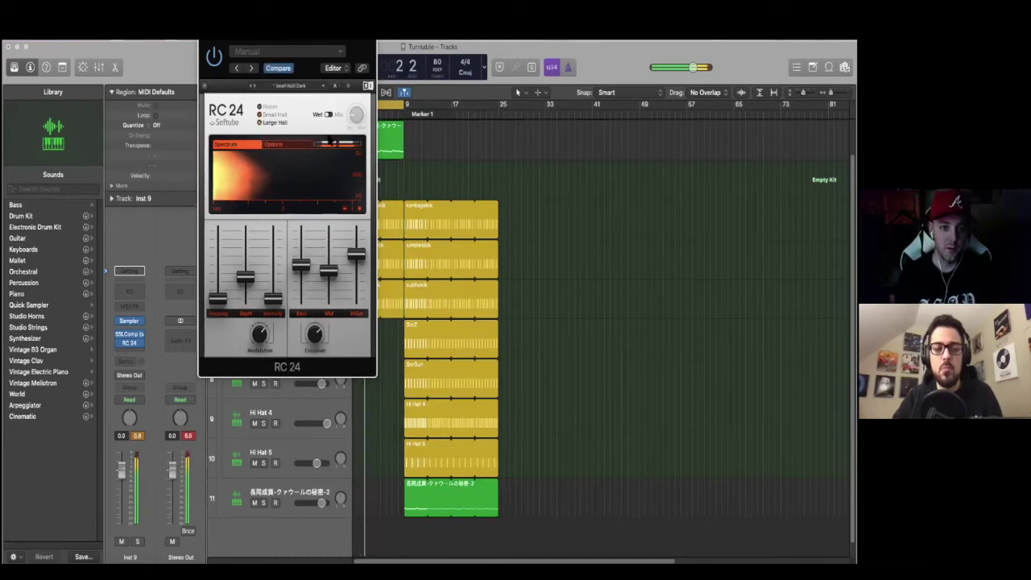
pyautogui.moveTo(247, 280); pyautogui.dragTo(245, 253)
pyautogui.moveTo(273, 300); pyautogui.dragTo(328, 275)
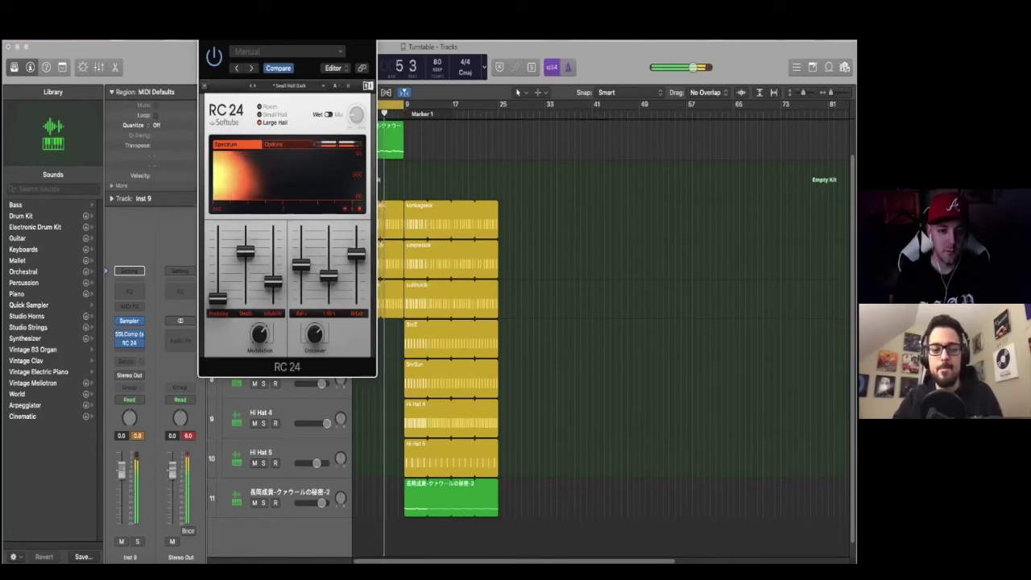
pyautogui.moveTo(355, 252)
pyautogui.mouseDown()
pyautogui.moveTo(356, 238)
pyautogui.moveTo(355, 250)
pyautogui.mouseUp()
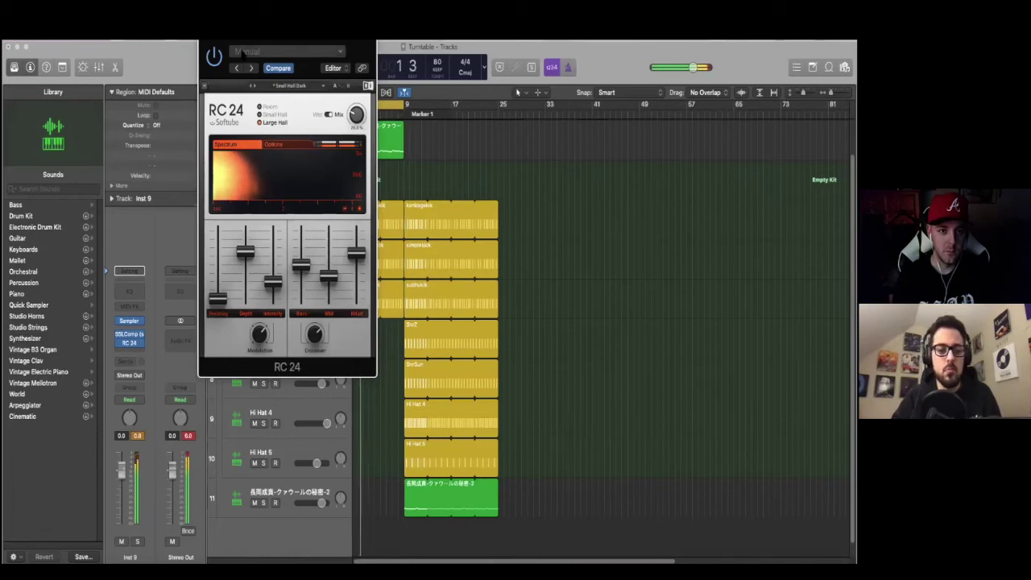
pyautogui.click(213, 46)
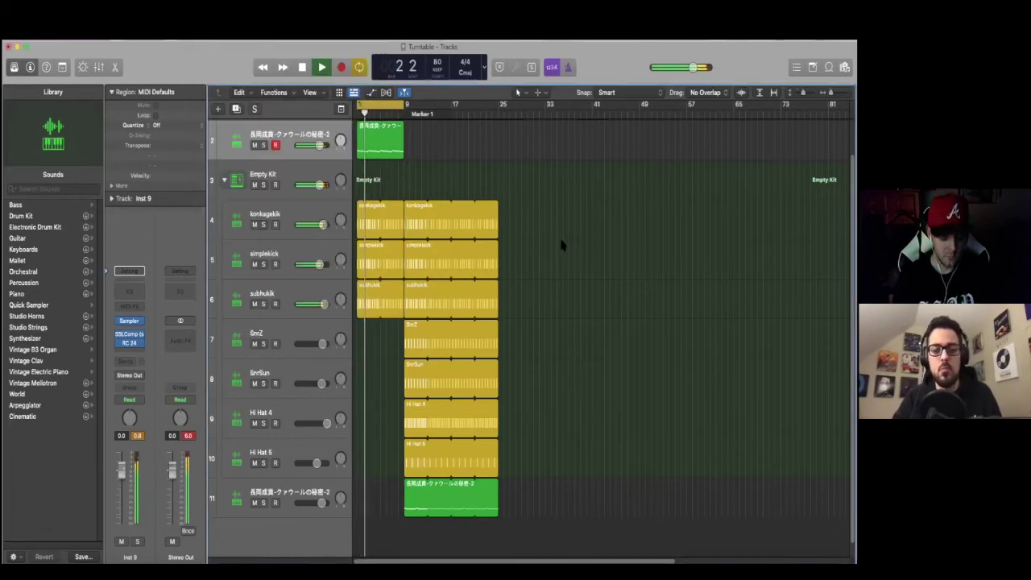
# - Restart playback from the beginning and extend the cycle range to cover bars 1–25
pyautogui.press('Return')
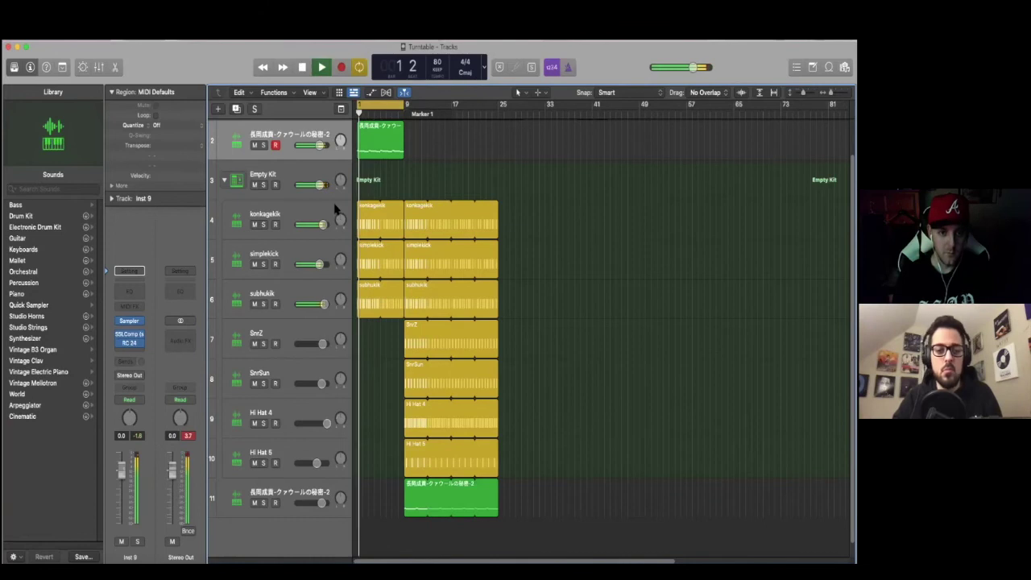
pyautogui.moveTo(381, 106); pyautogui.dragTo(496, 105)
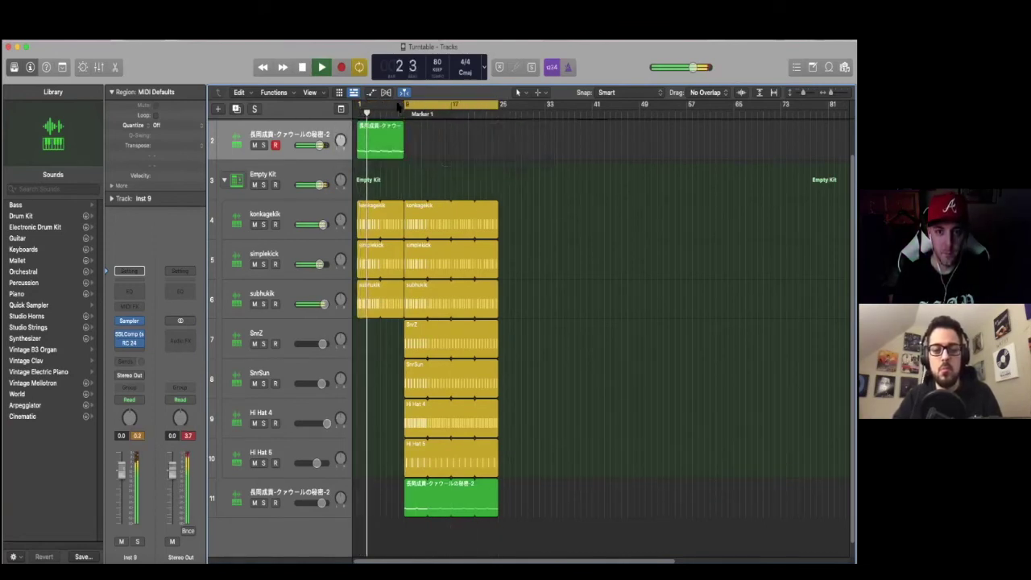
pyautogui.moveTo(405, 104); pyautogui.dragTo(360, 106)
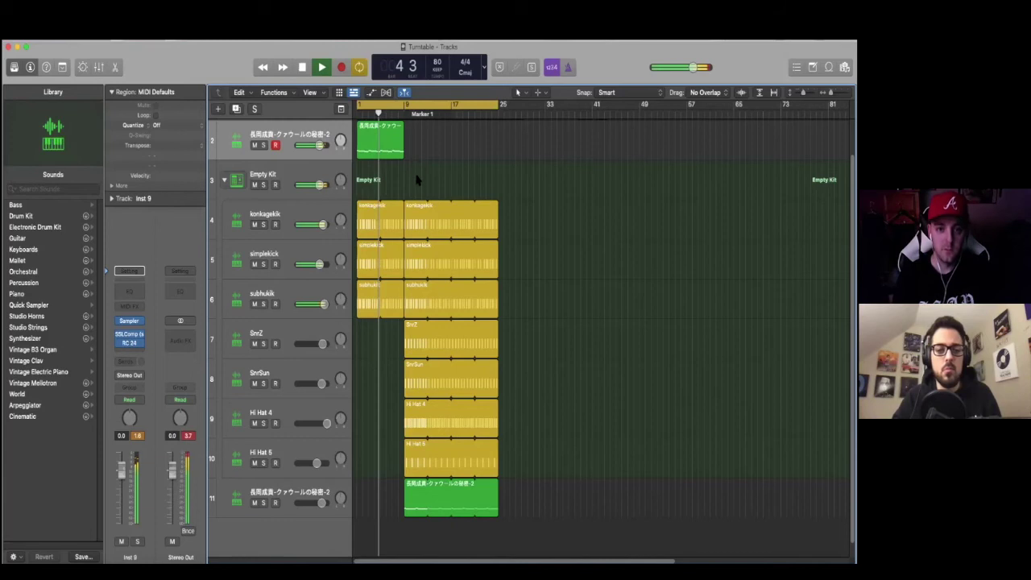
# - Make the Hi Hat 4 part enter at bar 5 and extend it through to bar 25
pyautogui.moveTo(413, 421); pyautogui.dragTo(390, 417)
pyautogui.moveTo(472, 408); pyautogui.dragTo(395, 407)
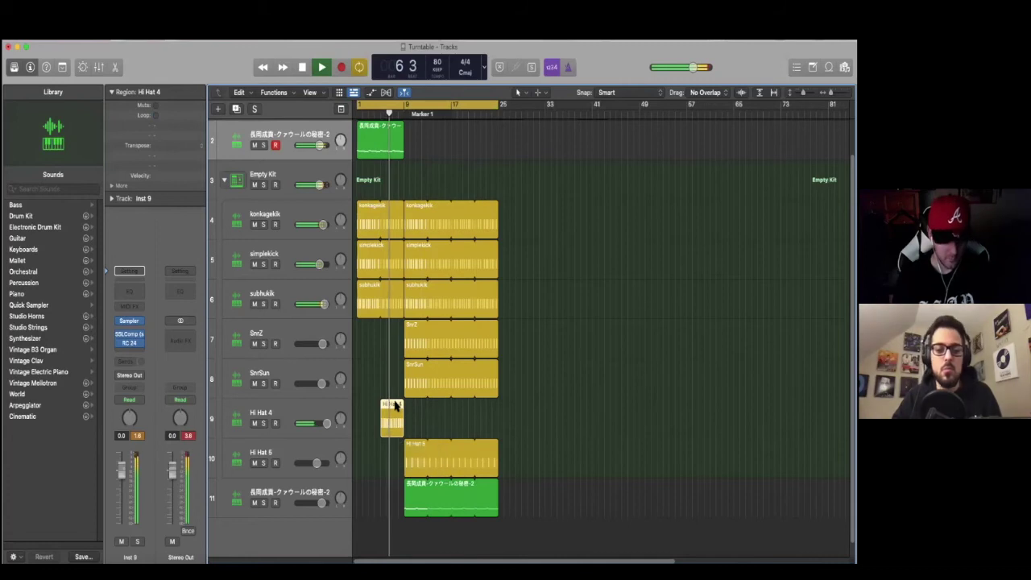
pyautogui.click(318, 402)
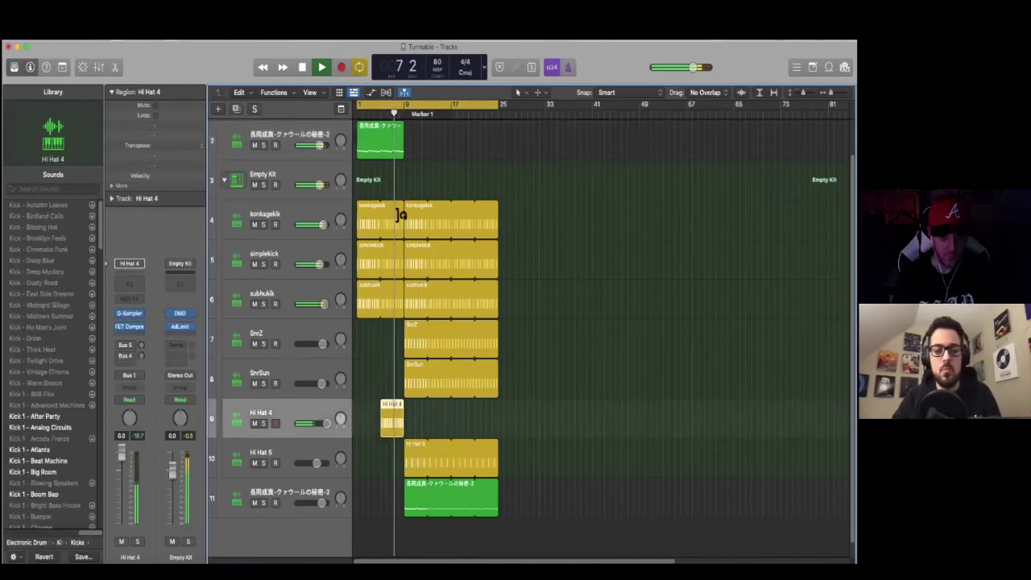
pyautogui.moveTo(401, 406); pyautogui.dragTo(496, 414)
pyautogui.click(522, 421)
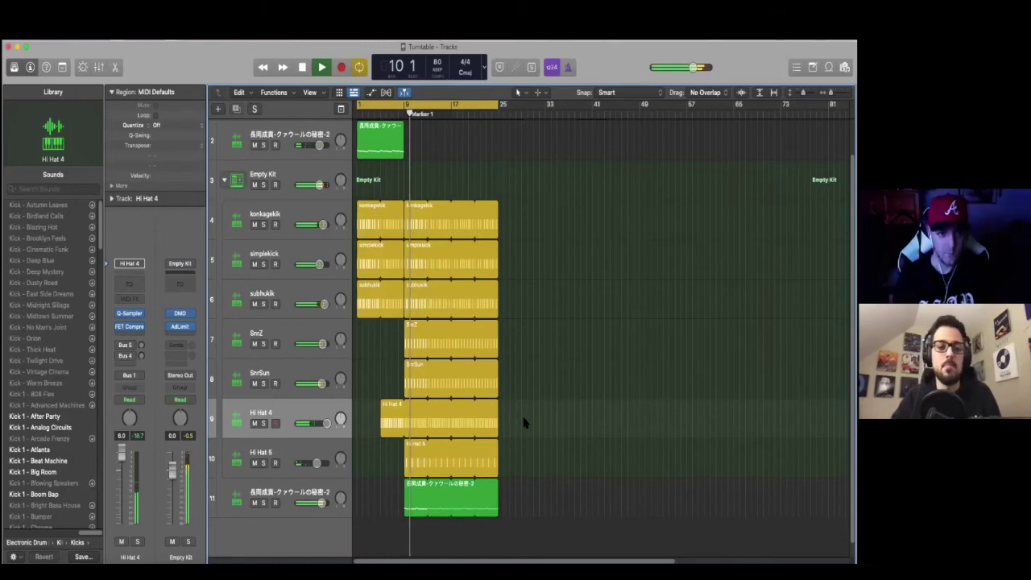
# - Select the track 11 Sampler, listen to the arrangement through the second section, and stop playback
pyautogui.click(346, 488)
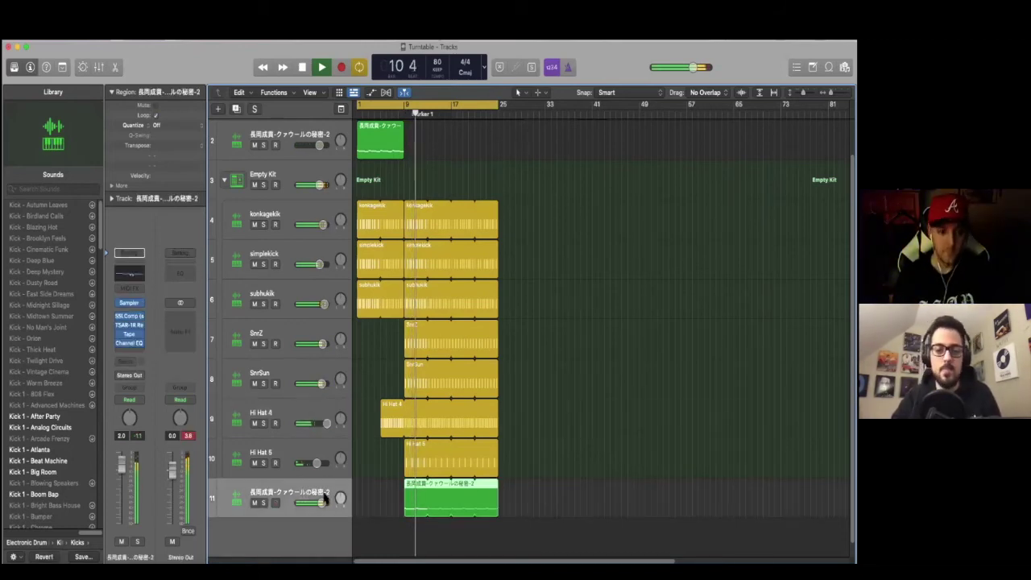
pyautogui.click(380, 529)
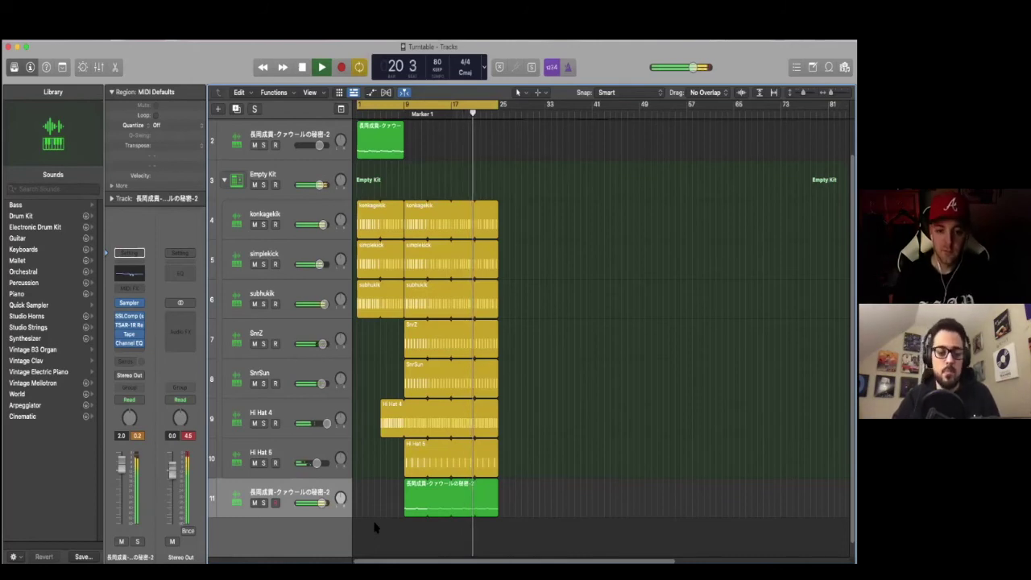
pyautogui.press('space')
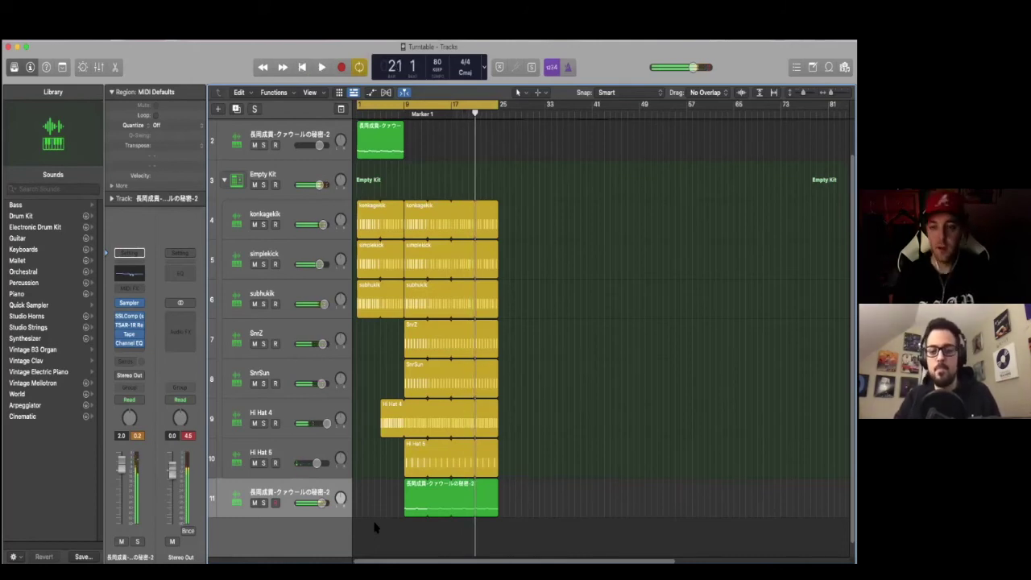